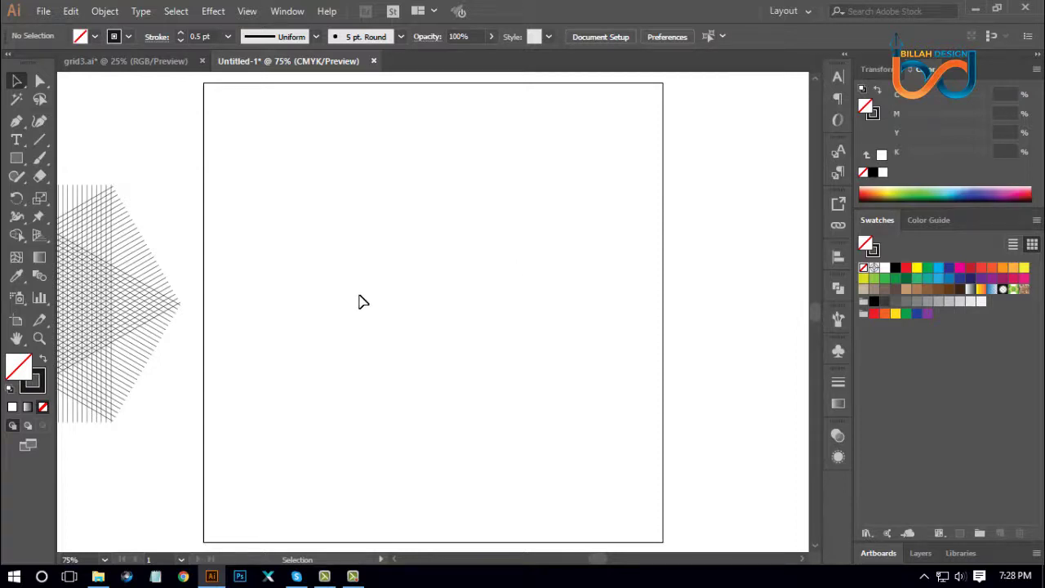
Draw a vertical line down the left side of the artboard with the Line Segment tool.
{"action": "scroll", "coordinate": [364, 302], "scroll_direction": "down", "scroll_amount": 1}
{"action": "scroll", "coordinate": [363, 302], "scroll_direction": "up", "scroll_amount": 2}
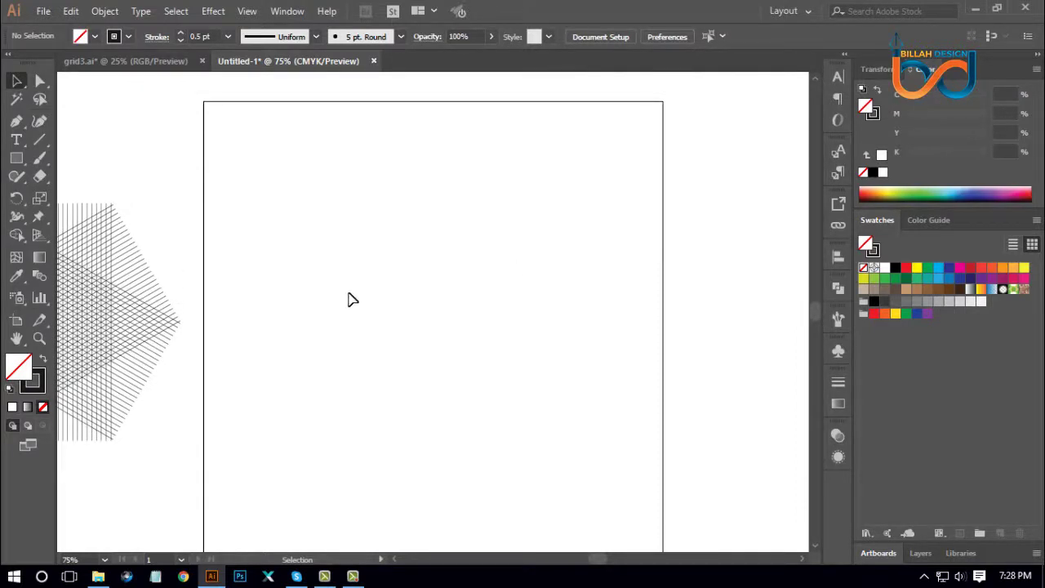
{"action": "key", "text": "backslash"}
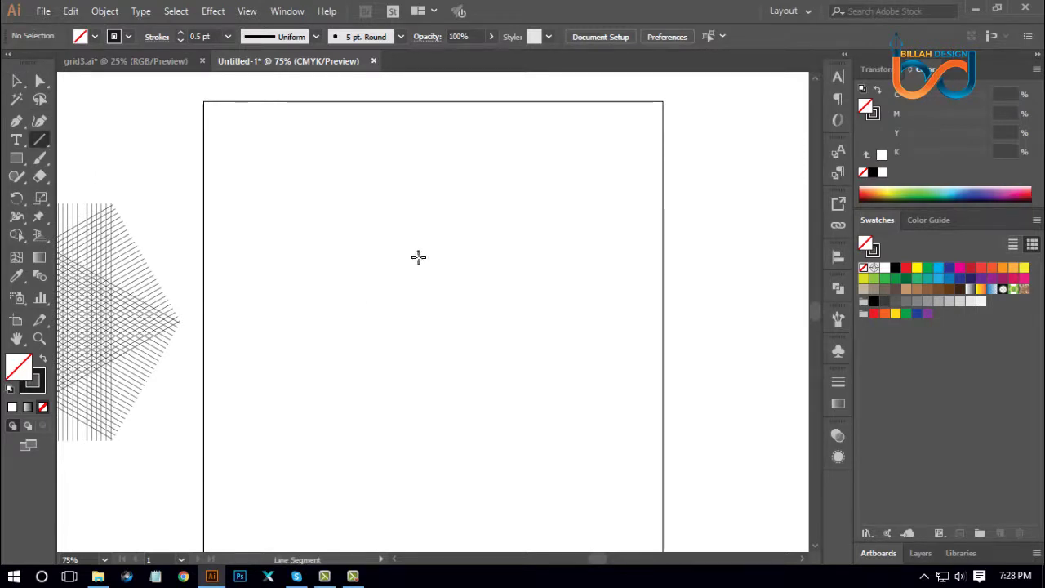
{"action": "scroll", "coordinate": [419, 257], "scroll_direction": "down", "scroll_amount": 1}
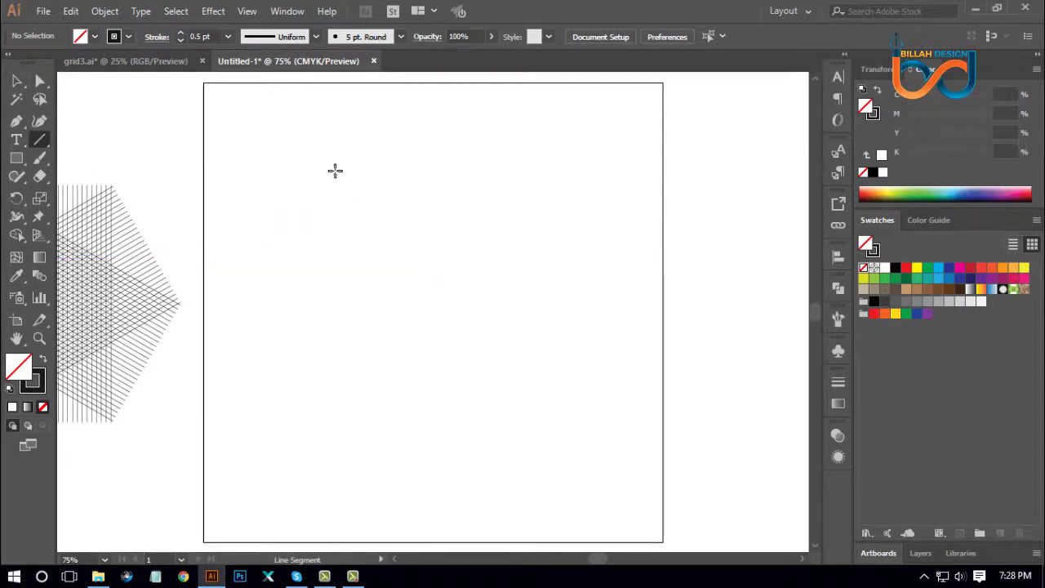
{"action": "left_click_drag", "start_coordinate": [301, 116], "coordinate": [307, 522]}
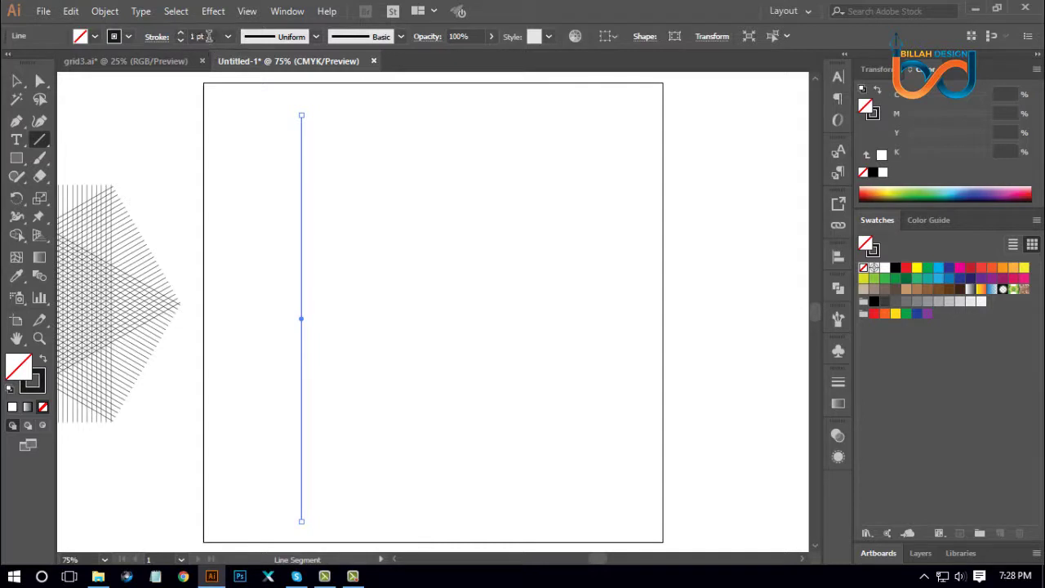
{"action": "left_click", "coordinate": [16, 81]}
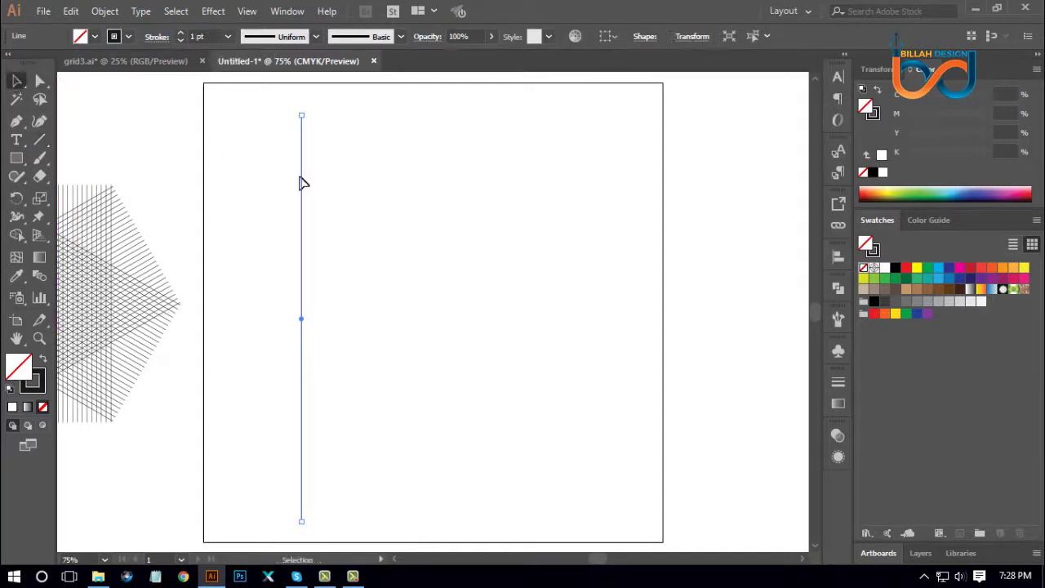
{"action": "left_click", "coordinate": [460, 303]}
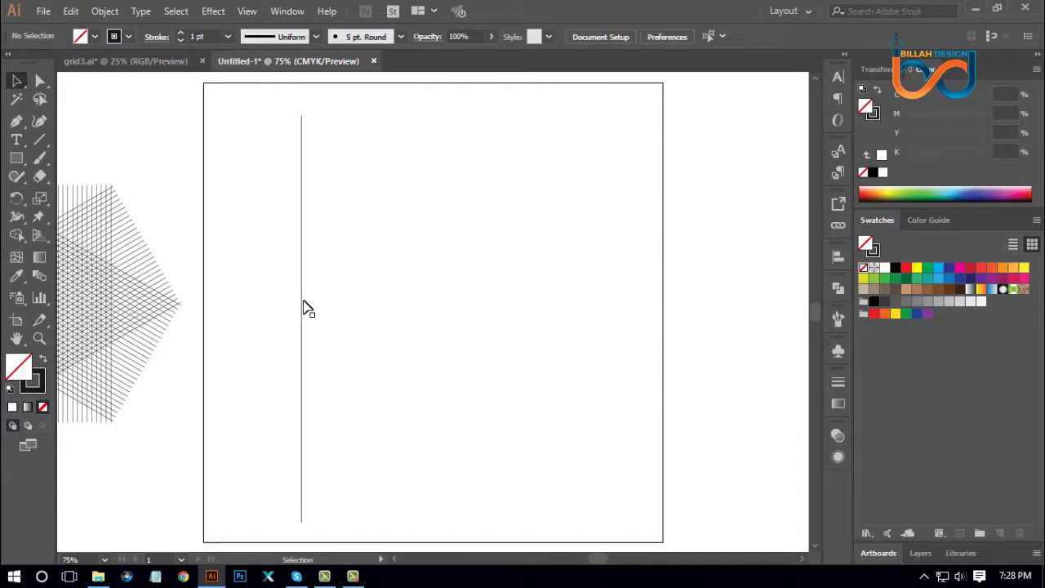
Make a trial duplicate of the line, then delete the three extra right-hand lines.
{"action": "left_click_drag", "start_coordinate": [302, 304], "coordinate": [324, 305]}
{"action": "left_click", "coordinate": [387, 373]}
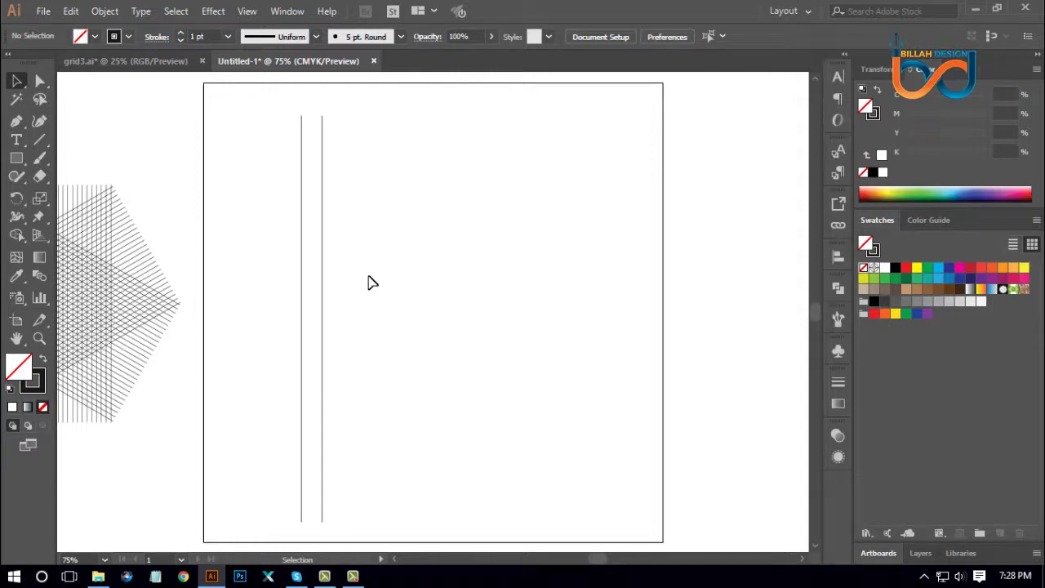
{"action": "left_click_drag", "start_coordinate": [369, 276], "coordinate": [363, 337]}
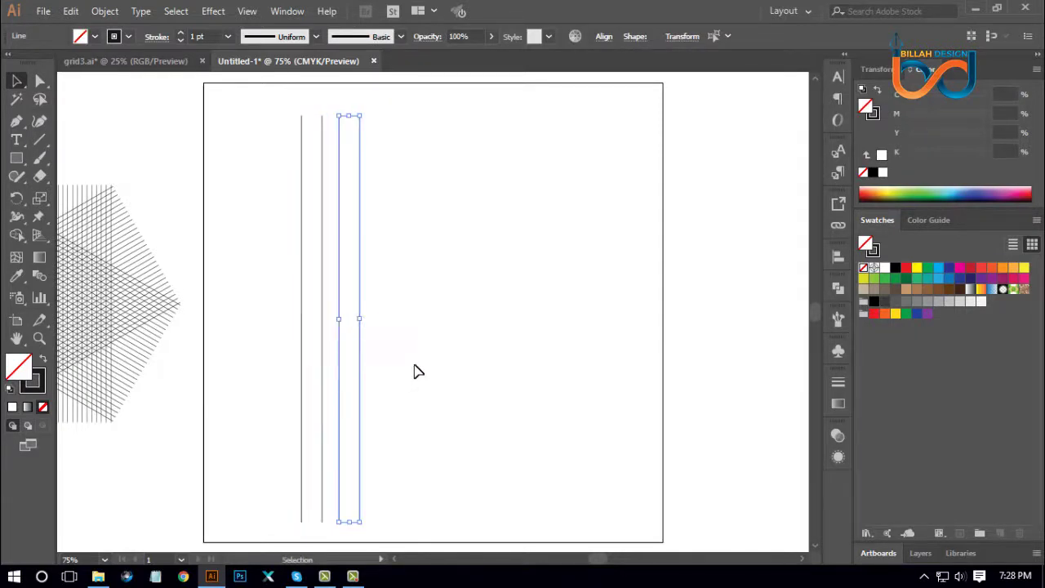
{"action": "left_click", "coordinate": [429, 377]}
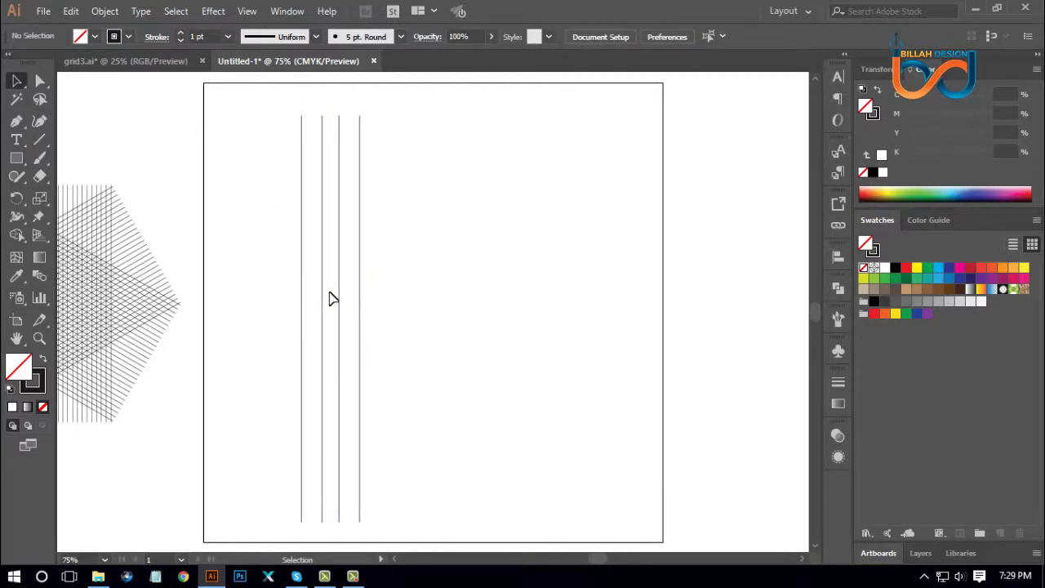
{"action": "left_click_drag", "start_coordinate": [381, 310], "coordinate": [335, 329]}
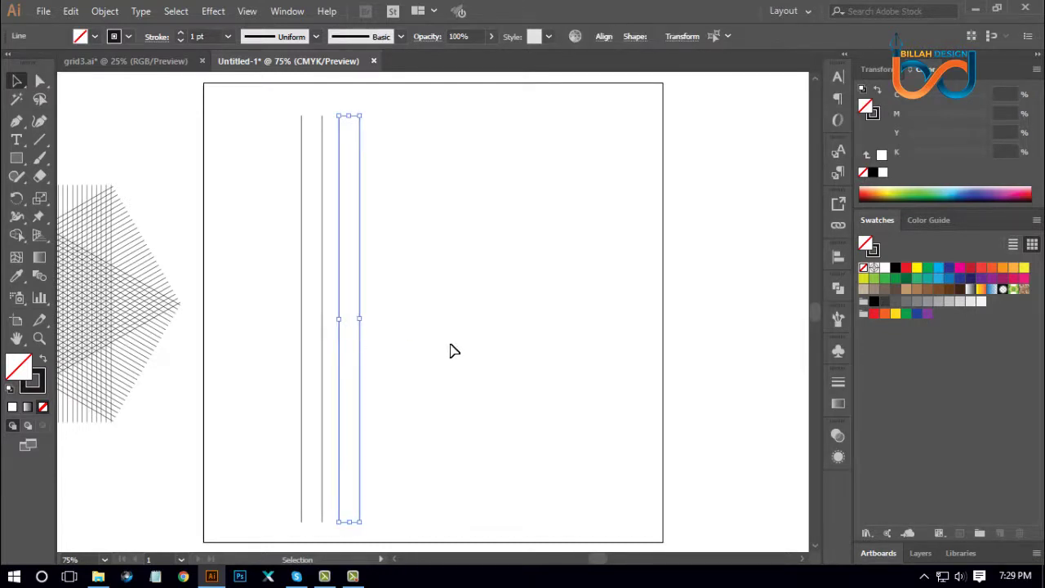
{"action": "left_click_drag", "start_coordinate": [423, 279], "coordinate": [316, 342]}
{"action": "key", "text": "Delete"}
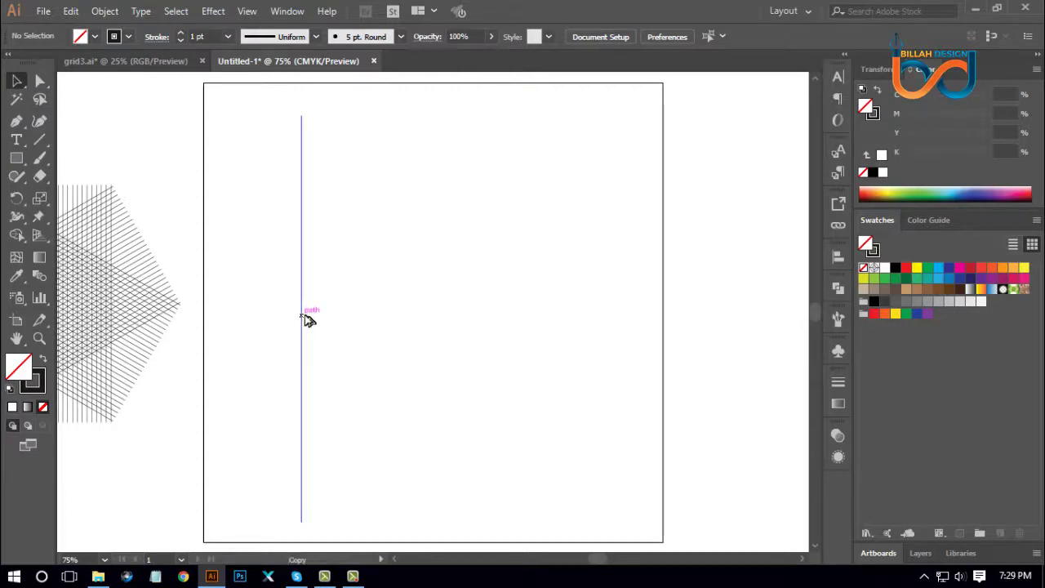
Copy the line 40 pt to the right and repeat it twice for four evenly spaced lines.
{"action": "left_click_drag", "start_coordinate": [305, 317], "coordinate": [324, 319]}
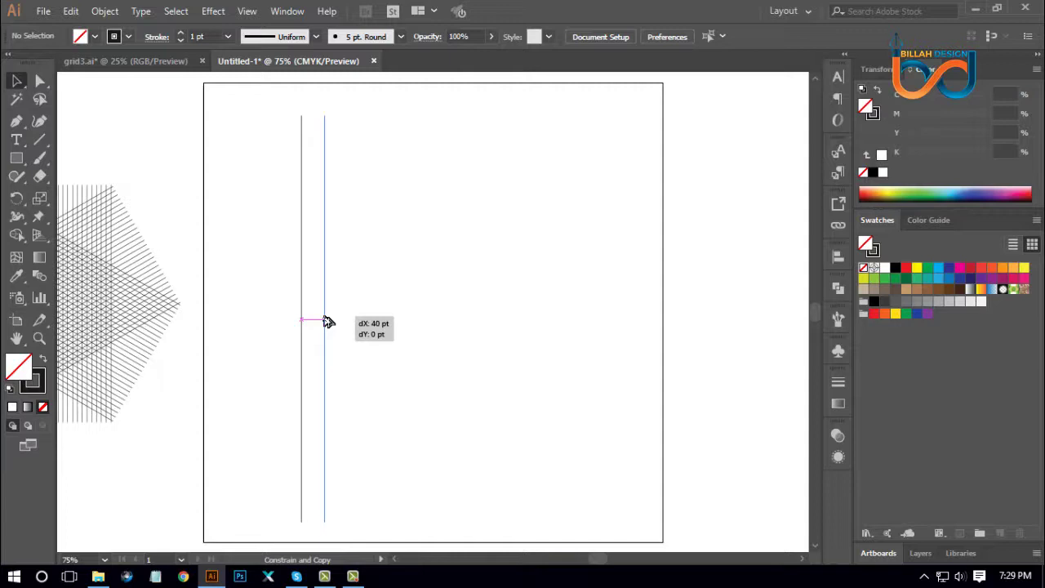
{"action": "left_click_drag", "start_coordinate": [324, 318], "coordinate": [324, 319]}
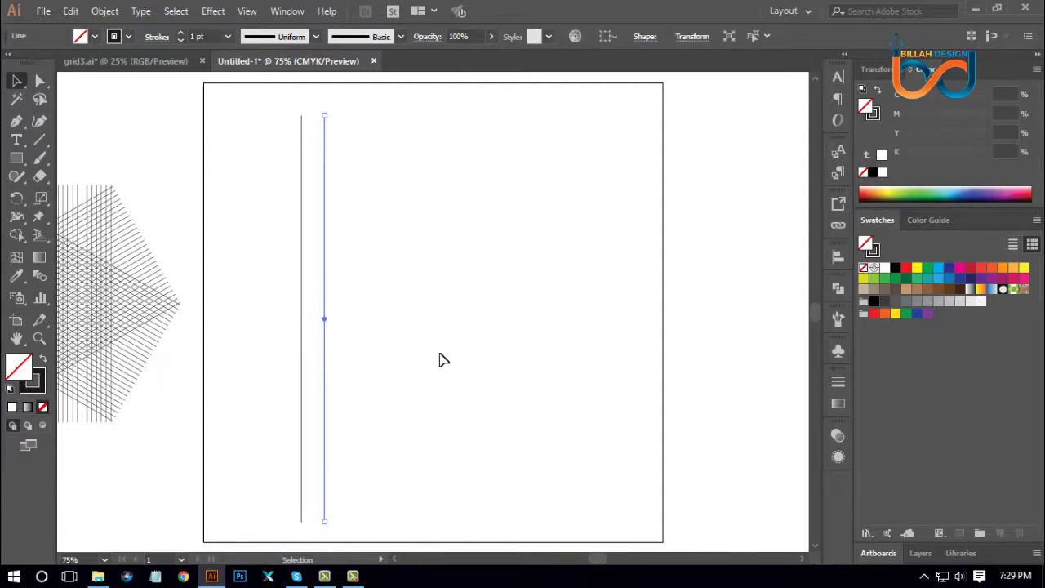
{"action": "key", "text": "a"}
{"action": "key", "text": "ctrl+d"}
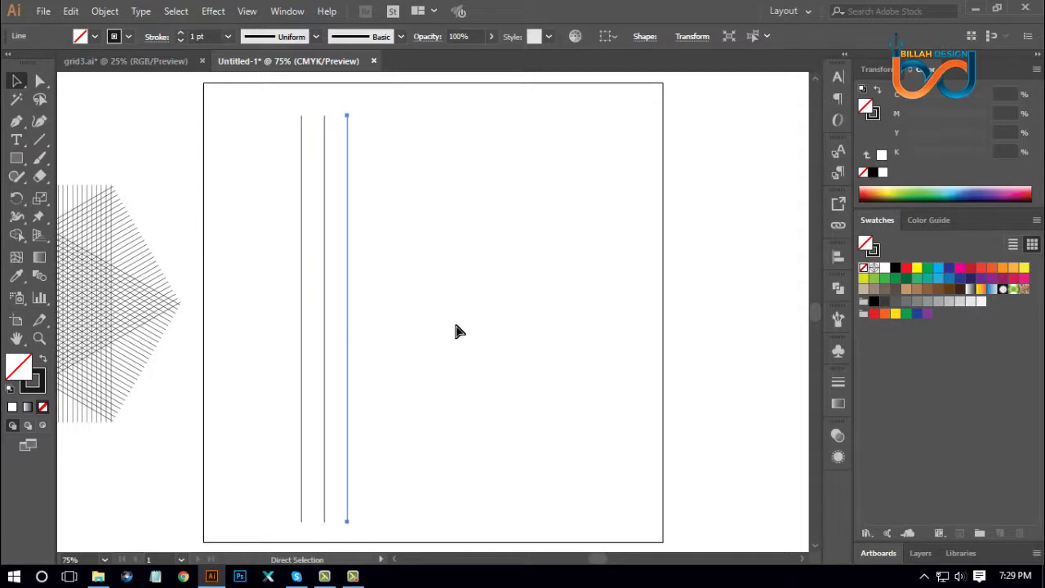
{"action": "key", "text": "ctrl+d"}
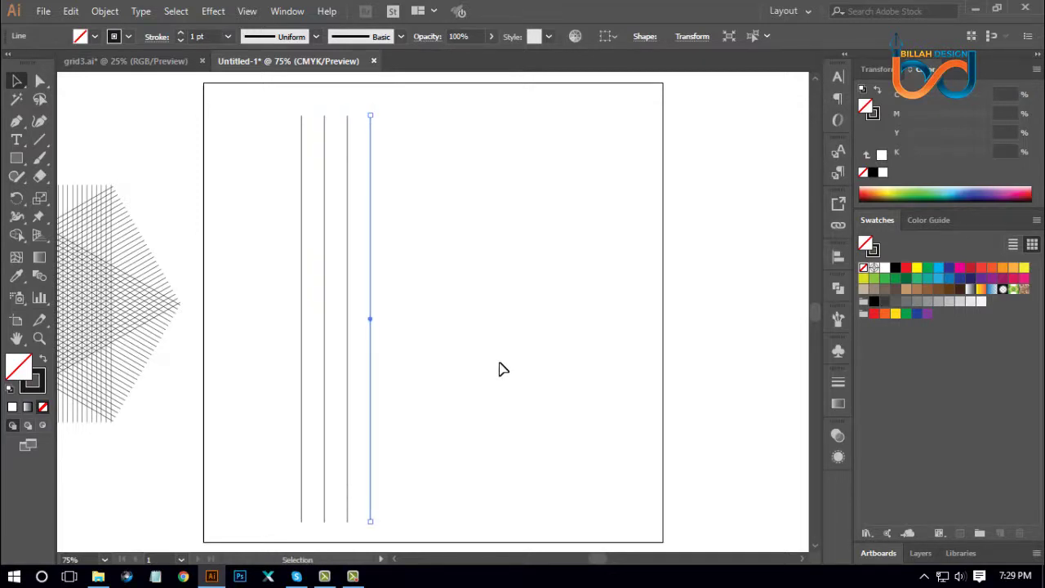
{"action": "left_click", "coordinate": [500, 369]}
{"action": "key", "text": "ctrl+minus"}
Stretch the four vertical lines taller so they extend past the artboard edges.
{"action": "scroll", "coordinate": [498, 355], "scroll_direction": "left", "scroll_amount": 1}
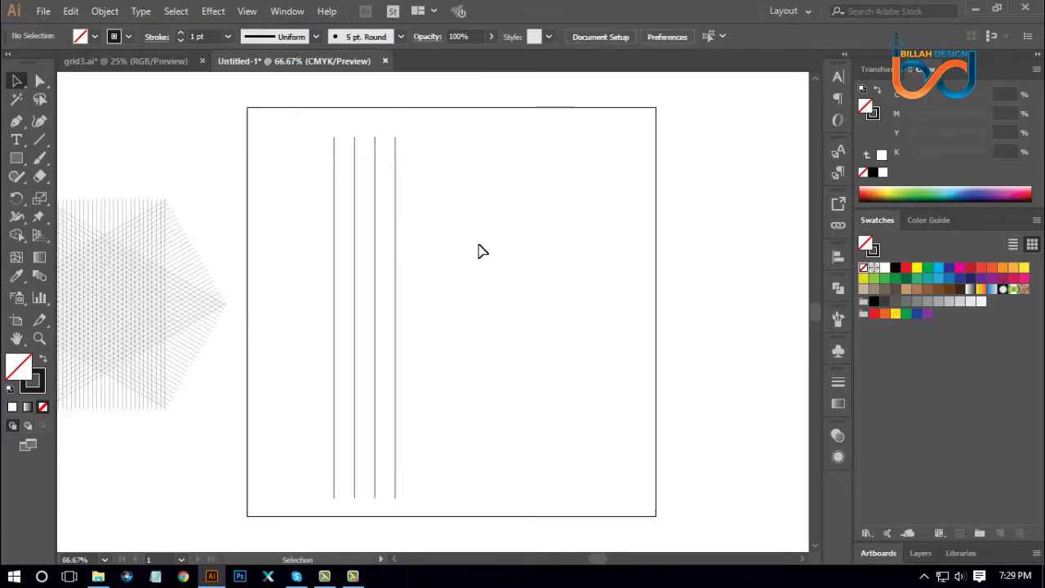
{"action": "left_click_drag", "start_coordinate": [479, 245], "coordinate": [319, 319]}
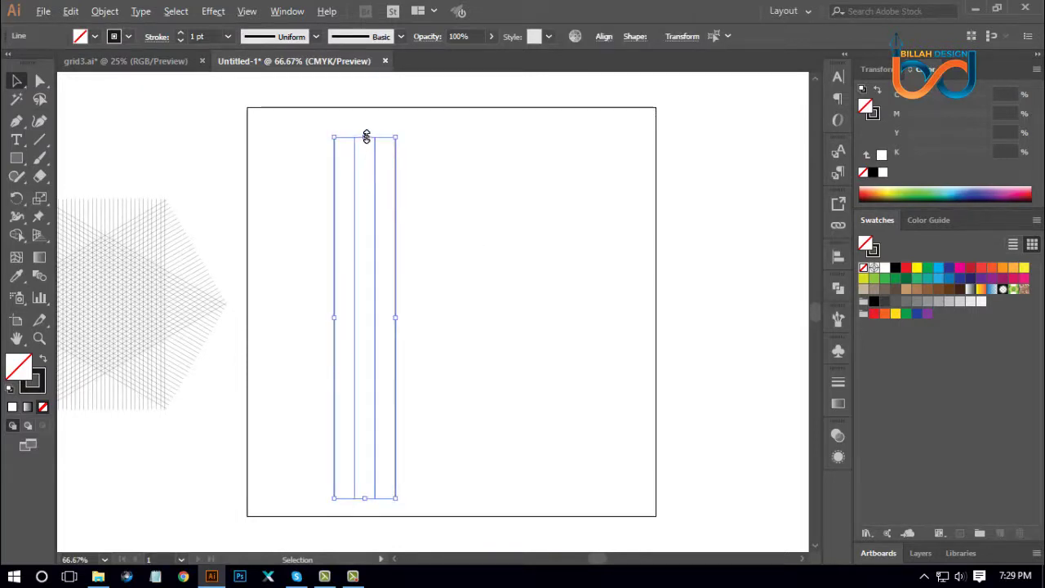
{"action": "left_click_drag", "start_coordinate": [366, 137], "coordinate": [366, 99]}
{"action": "left_click", "coordinate": [485, 362]}
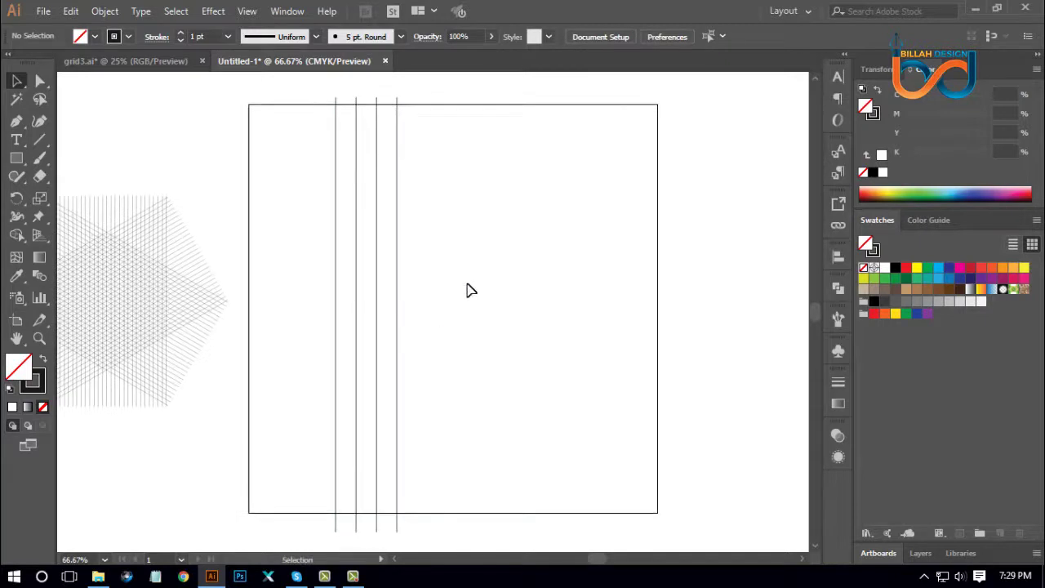
{"action": "left_click_drag", "start_coordinate": [468, 281], "coordinate": [325, 354]}
{"action": "key", "text": "a"}
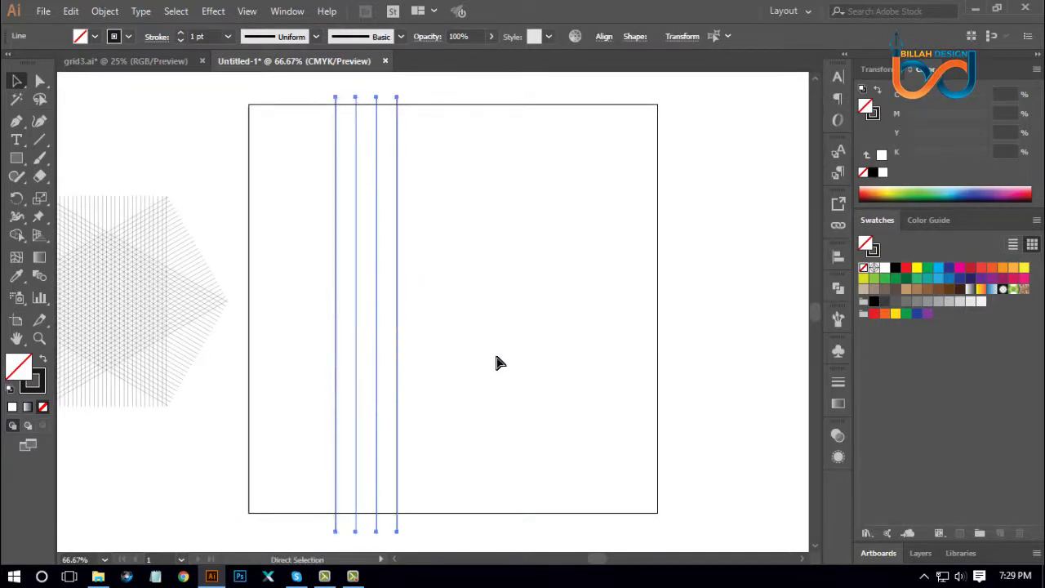
{"action": "key", "text": "v"}
{"action": "left_click", "coordinate": [496, 363]}
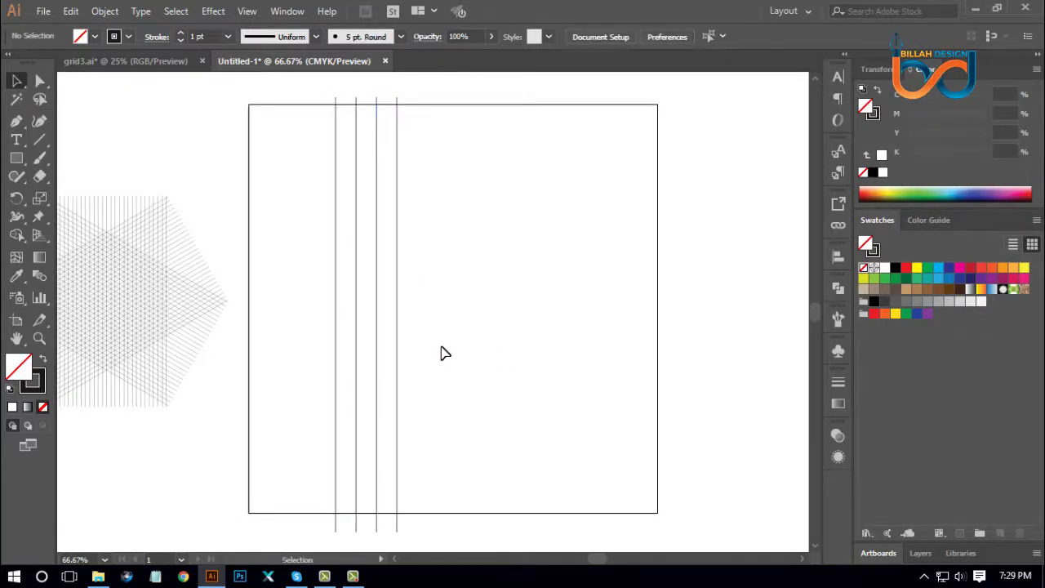
Copy the four lines beside the artboard's left edge and re-centre the originals on the artboard.
{"action": "left_click_drag", "start_coordinate": [389, 334], "coordinate": [249, 345]}
{"action": "left_click", "coordinate": [399, 350]}
{"action": "key", "text": "ctrl+x"}
{"action": "key", "text": "ctrl+v"}
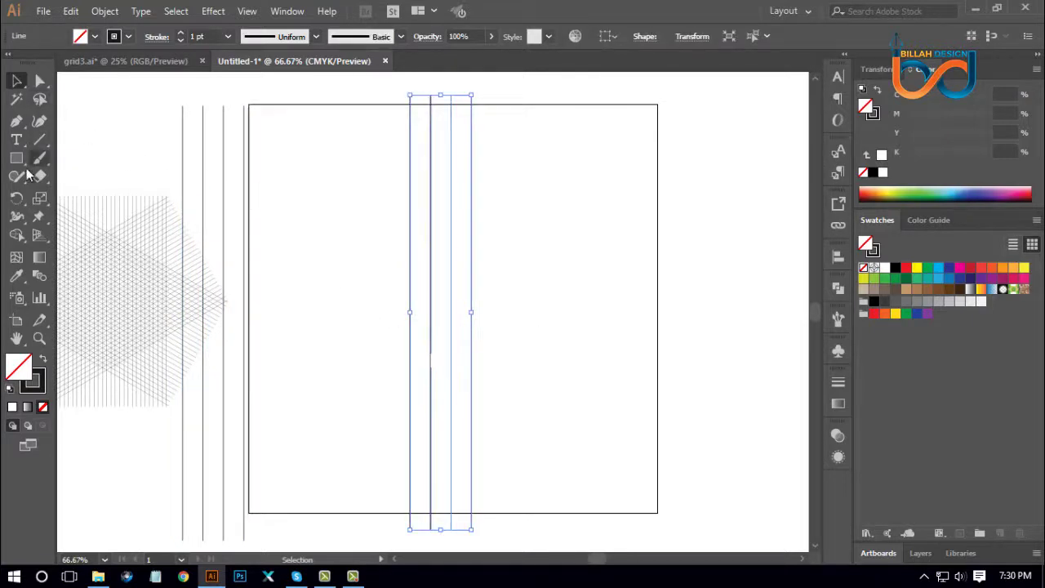
Rotate the four centred lines by 45°.
{"action": "double_click", "coordinate": [16, 200]}
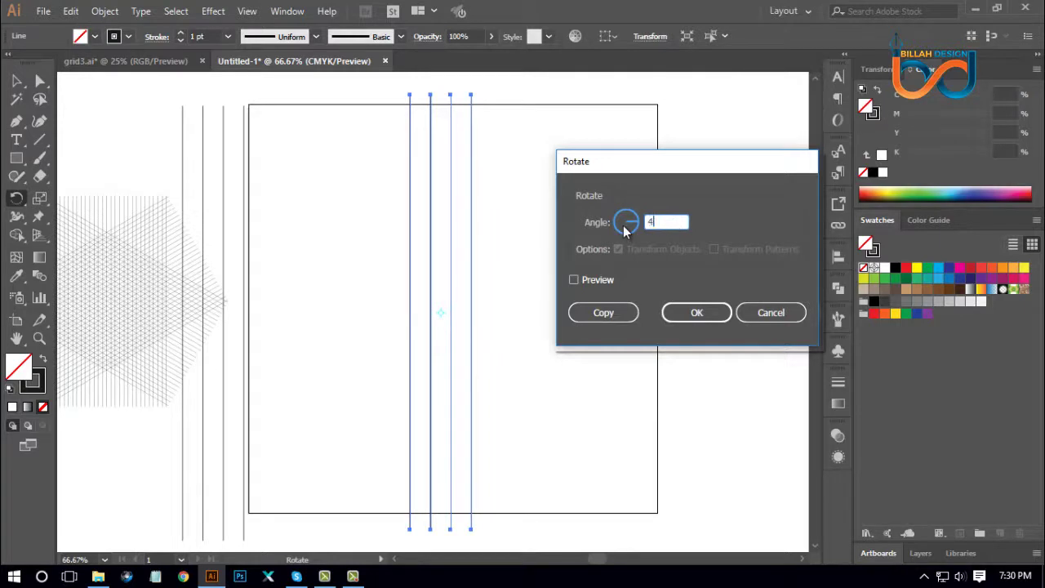
{"action": "left_click", "coordinate": [693, 313]}
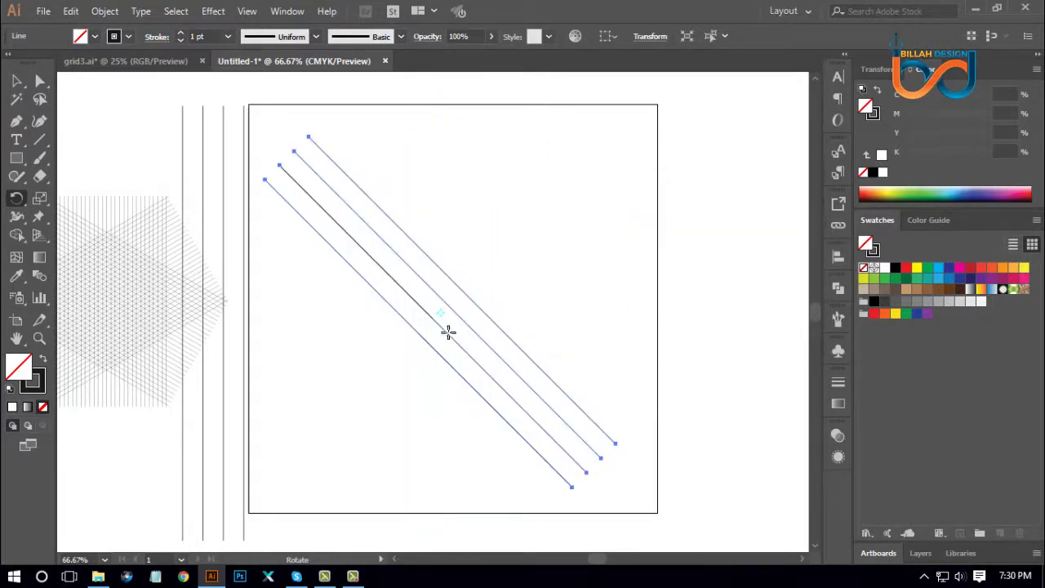
{"action": "key", "text": "v"}
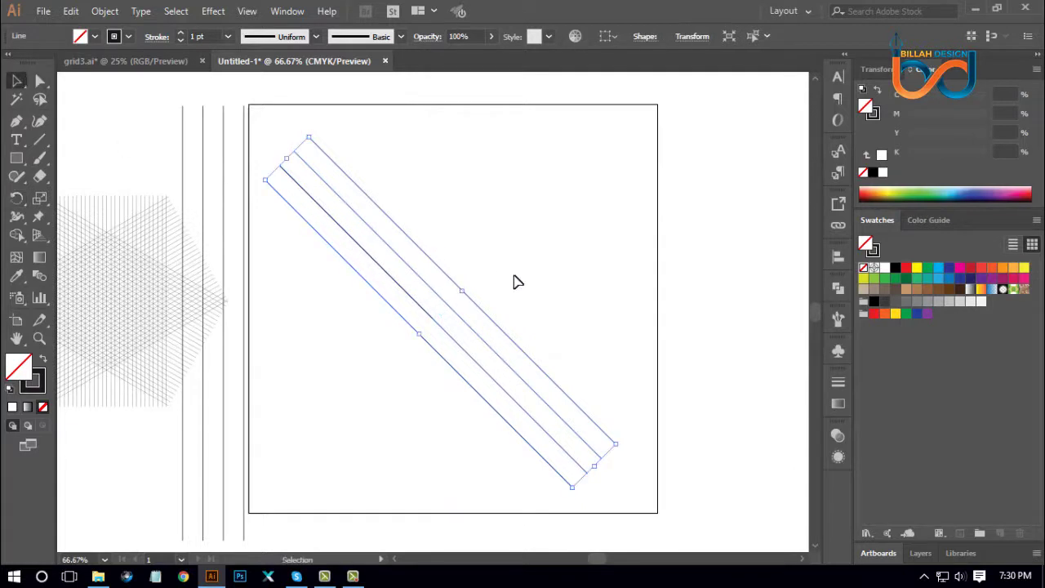
Add a vertically reflected copy of the diagonal lines so they cross in an X.
{"action": "right_click", "coordinate": [458, 242]}
{"action": "mouse_move", "coordinate": [542, 390]}
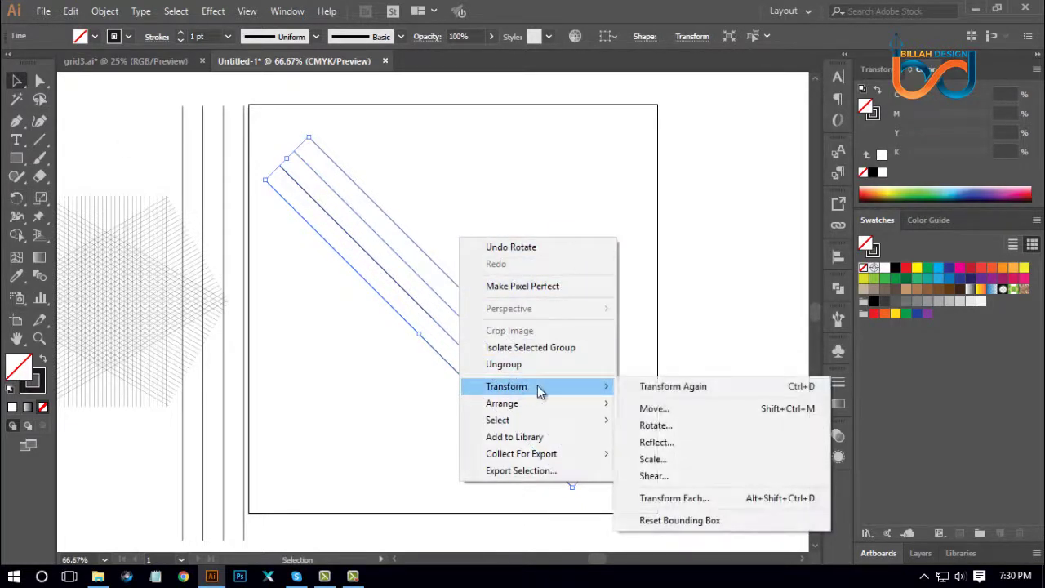
{"action": "left_click", "coordinate": [654, 442]}
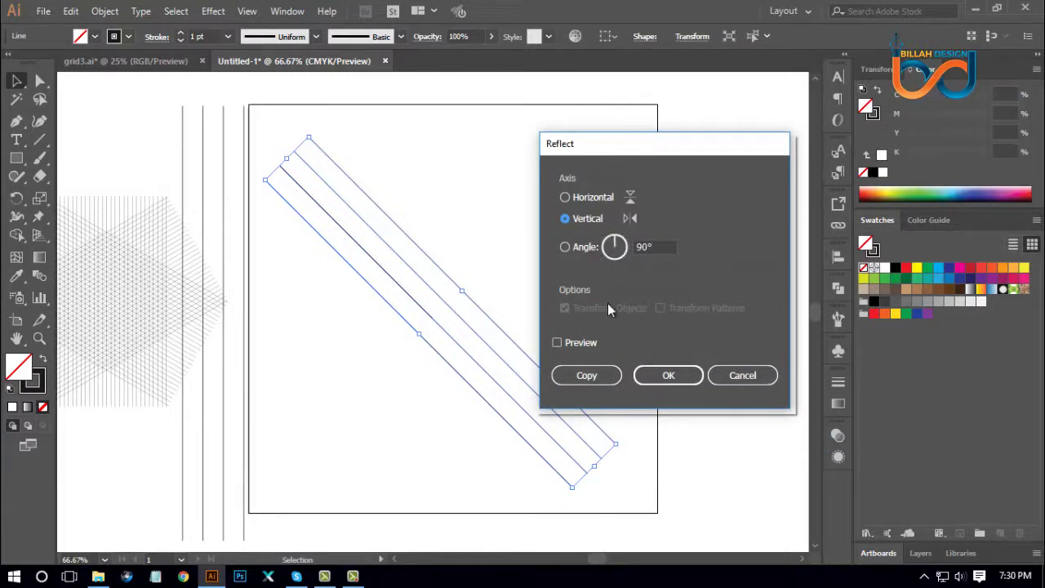
{"action": "left_click", "coordinate": [602, 379]}
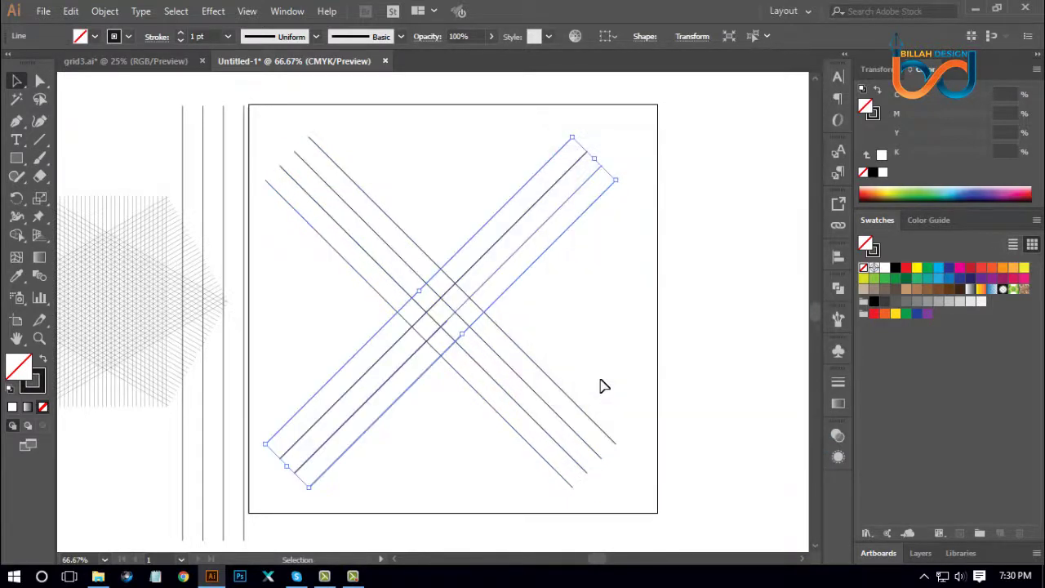
{"action": "left_click", "coordinate": [604, 367]}
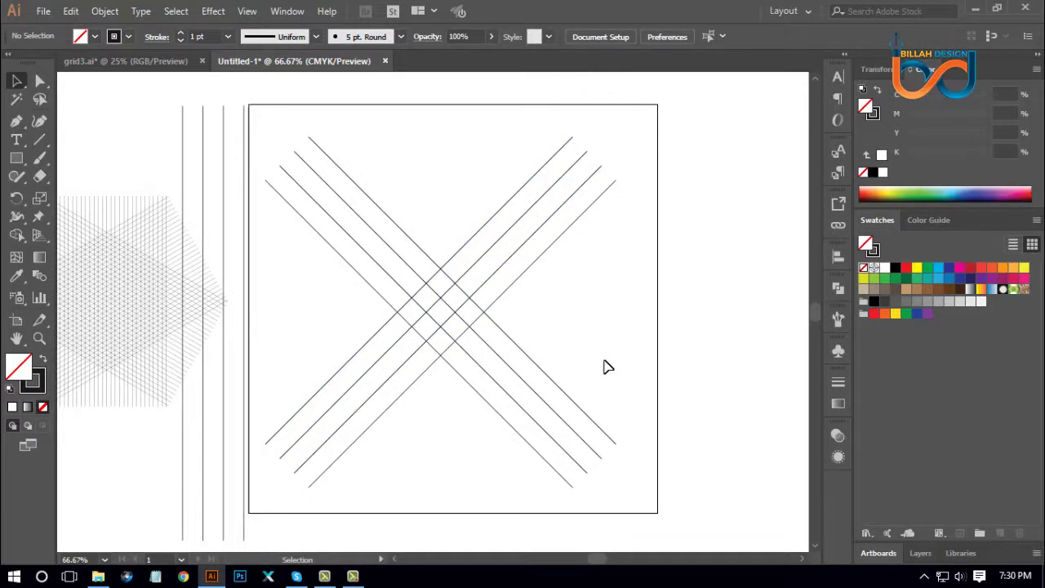
Delete the mirrored lines and enlarge the remaining diagonal band to 847.09 pt past the artboard corners.
{"action": "left_click_drag", "start_coordinate": [488, 171], "coordinate": [653, 310]}
{"action": "key", "text": "Delete"}
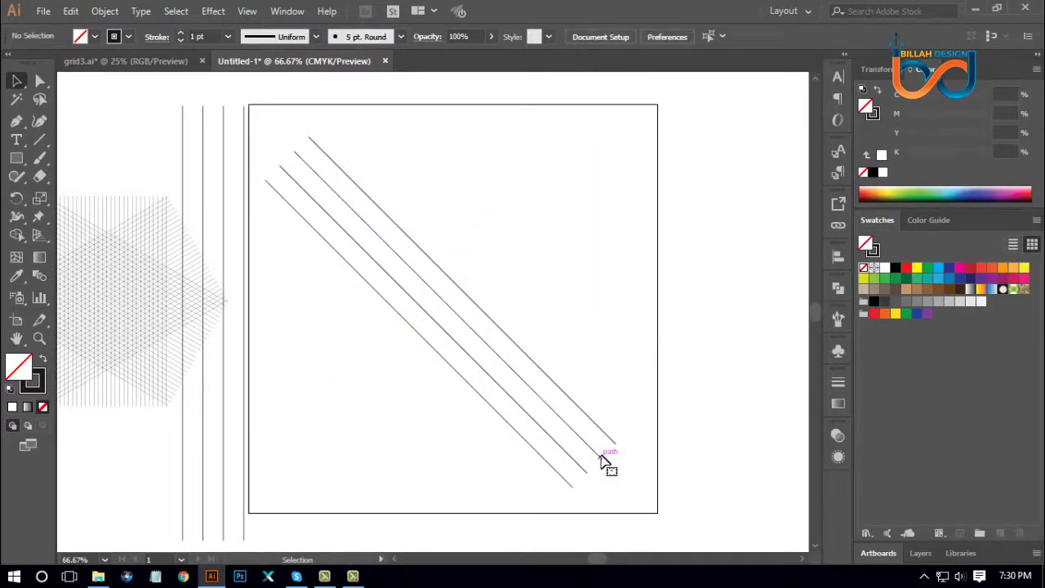
{"action": "left_click", "coordinate": [603, 462]}
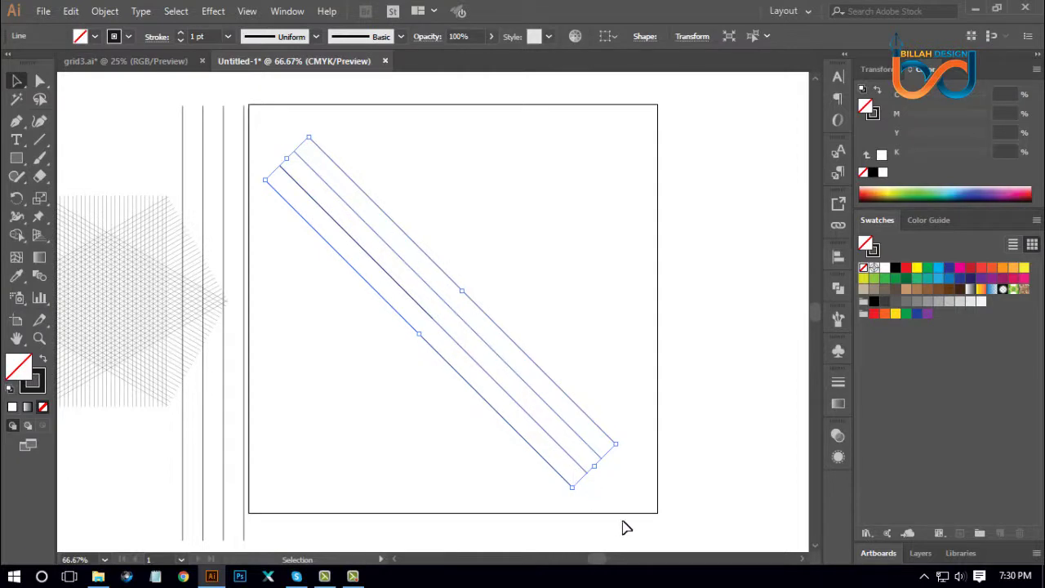
{"action": "left_click_drag", "start_coordinate": [598, 471], "coordinate": [658, 514]}
{"action": "left_click", "coordinate": [668, 349]}
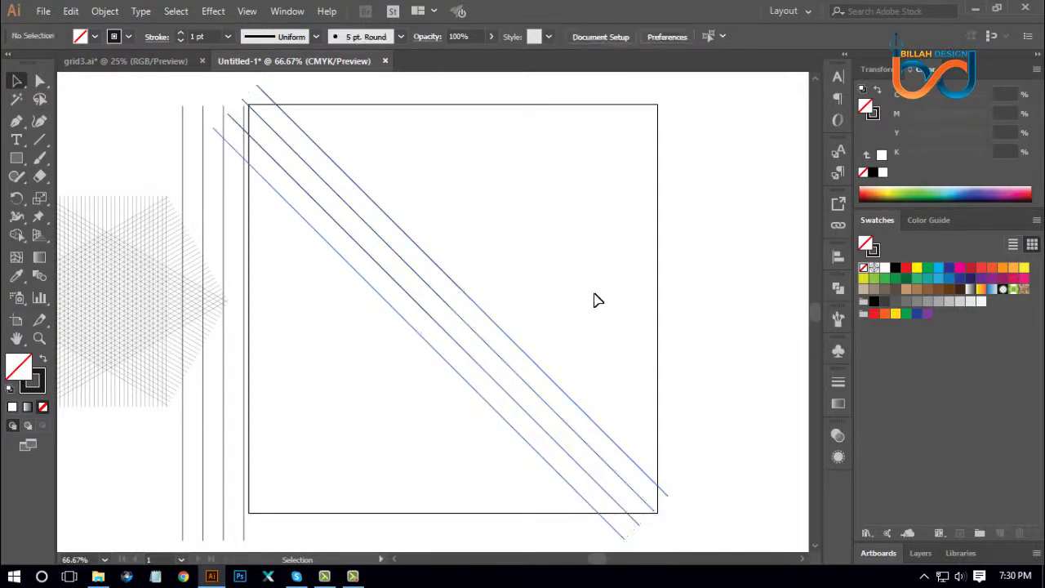
Reflect the three diagonal lines vertically as a copy to form a full-size X.
{"action": "left_click_drag", "start_coordinate": [538, 230], "coordinate": [415, 341]}
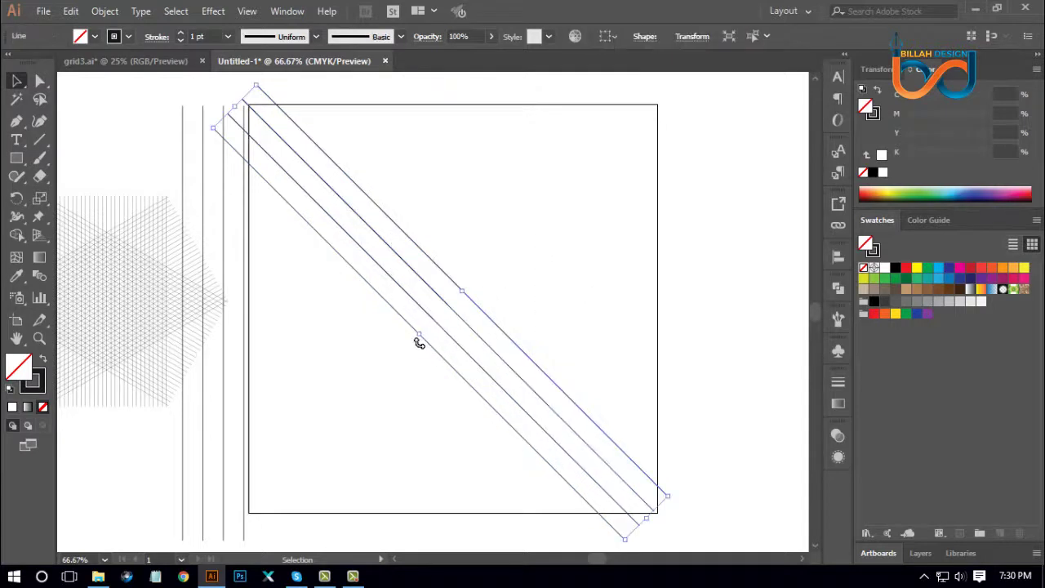
{"action": "right_click", "coordinate": [548, 258]}
{"action": "mouse_move", "coordinate": [594, 402]}
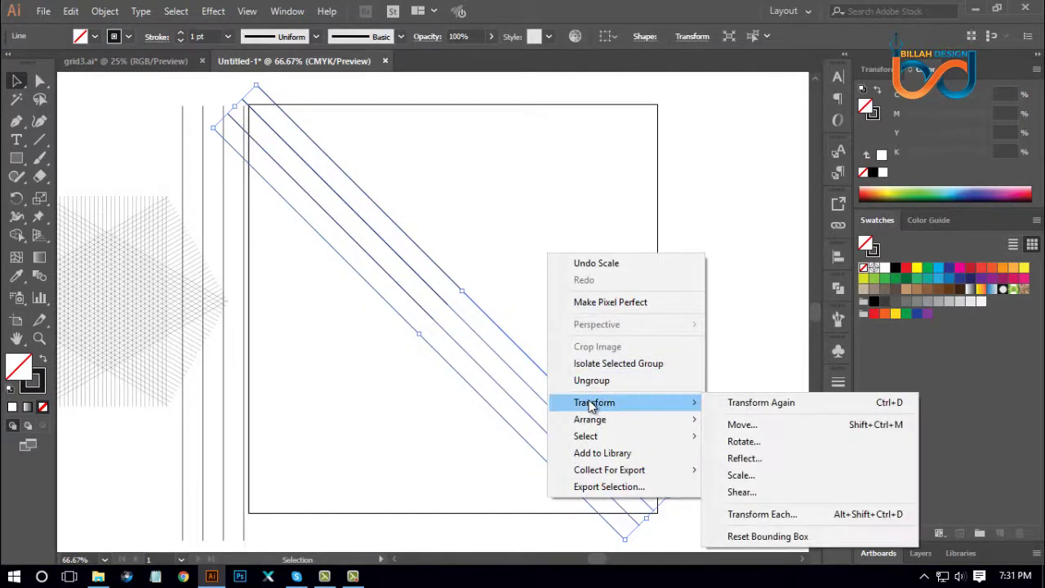
{"action": "left_click", "coordinate": [744, 459]}
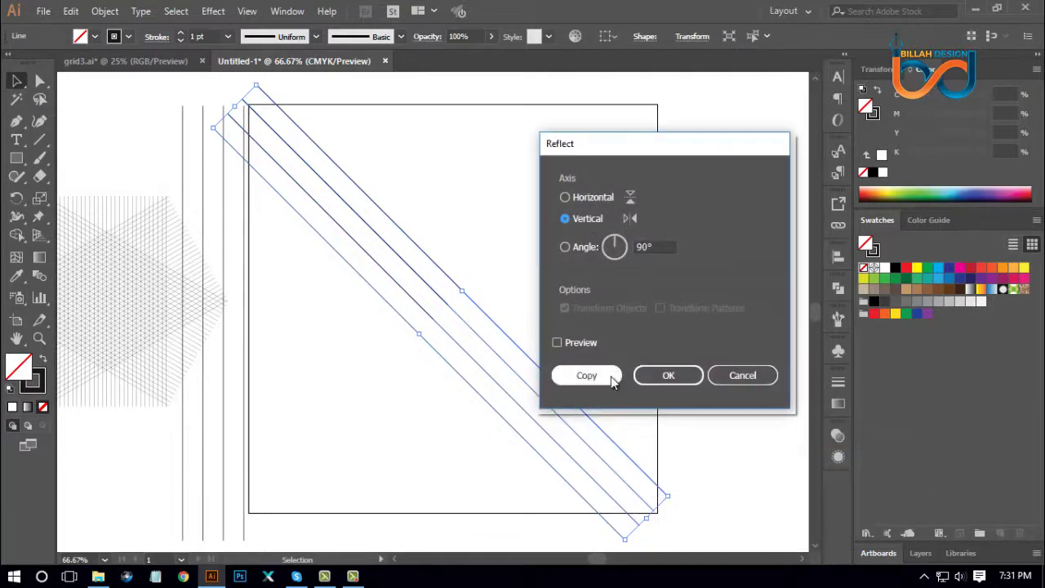
{"action": "left_click", "coordinate": [608, 377]}
{"action": "left_click", "coordinate": [609, 299]}
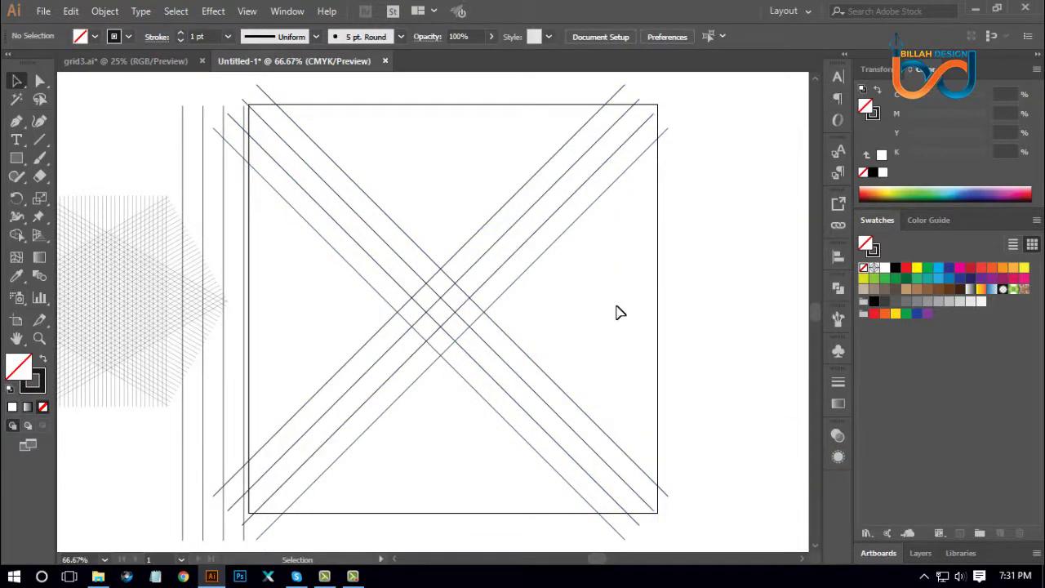
Move the vertical lines right of the square and place a copy inside its right half.
{"action": "left_click_drag", "start_coordinate": [231, 218], "coordinate": [772, 209]}
{"action": "left_click", "coordinate": [597, 337]}
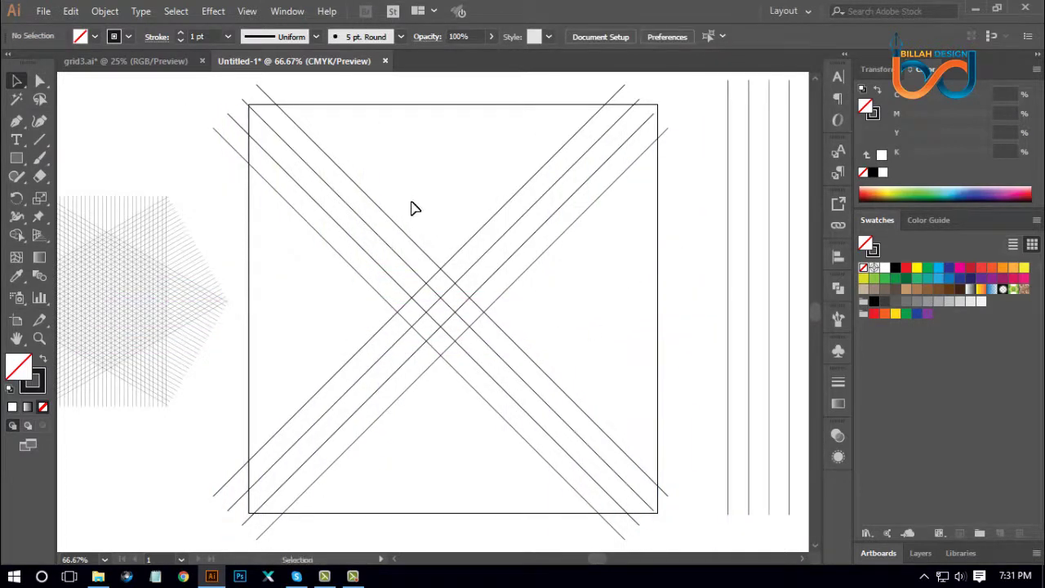
{"action": "left_click_drag", "start_coordinate": [412, 206], "coordinate": [488, 390]}
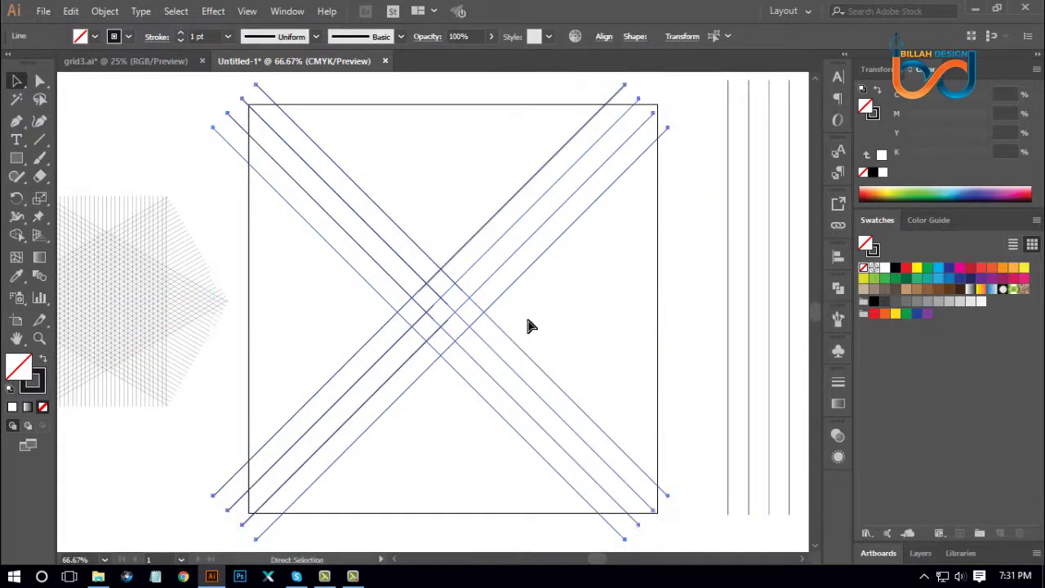
{"action": "key", "text": "v"}
{"action": "left_click", "coordinate": [560, 319]}
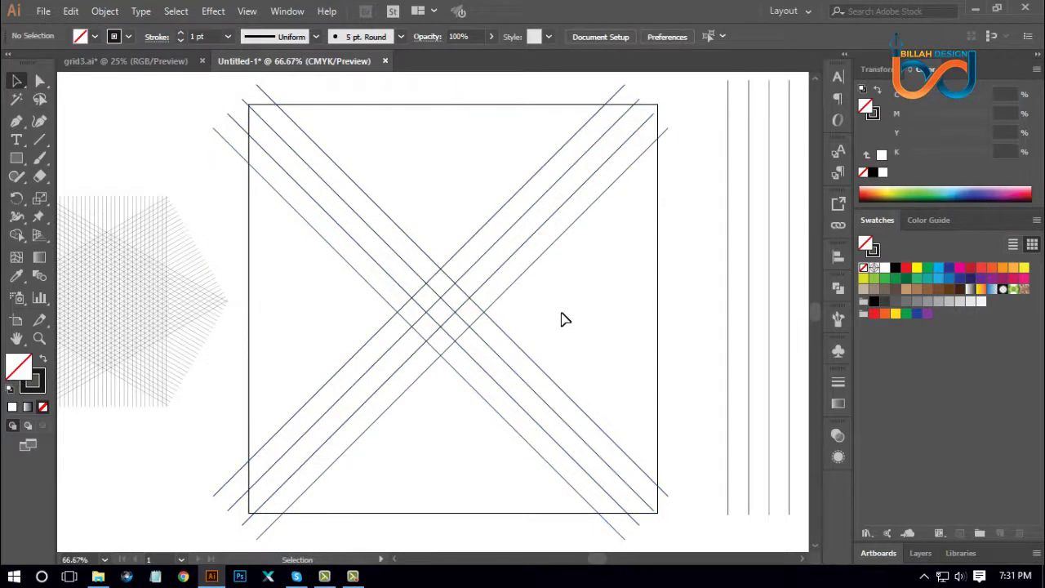
{"action": "left_click_drag", "start_coordinate": [748, 299], "coordinate": [528, 316]}
{"action": "left_click", "coordinate": [700, 318]}
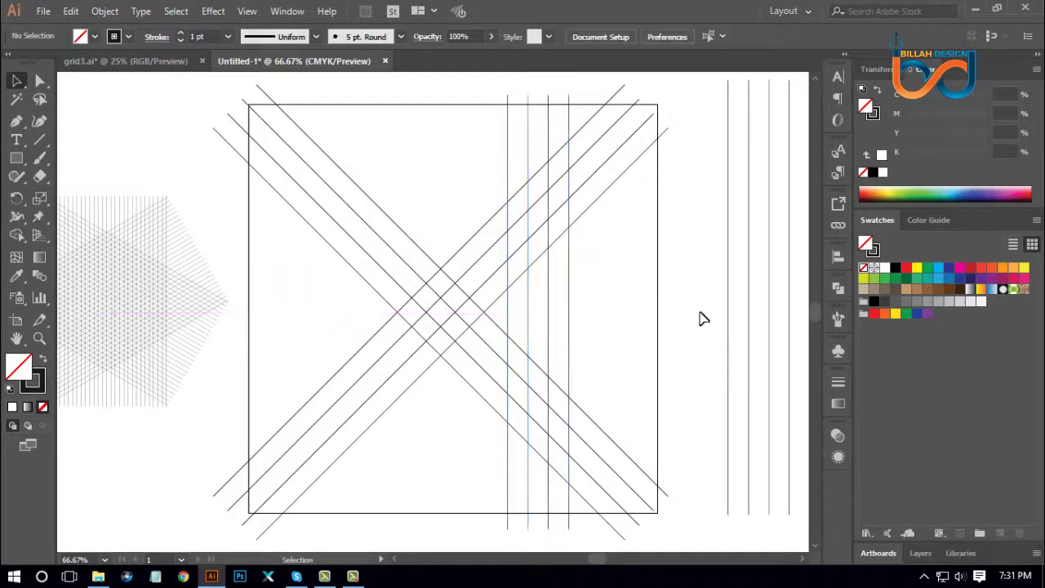
Move the other vertical-line set into the square's left half and select both sets.
{"action": "left_click_drag", "start_coordinate": [729, 298], "coordinate": [315, 310]}
{"action": "left_click", "coordinate": [346, 327]}
{"action": "left_click", "coordinate": [336, 314]}
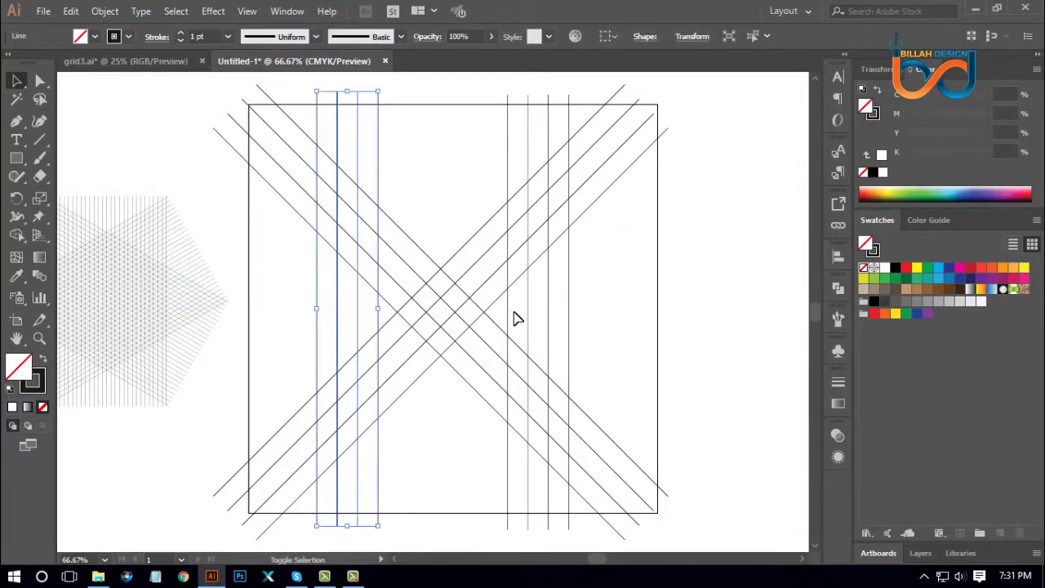
{"action": "left_click", "coordinate": [508, 311], "text": "shift"}
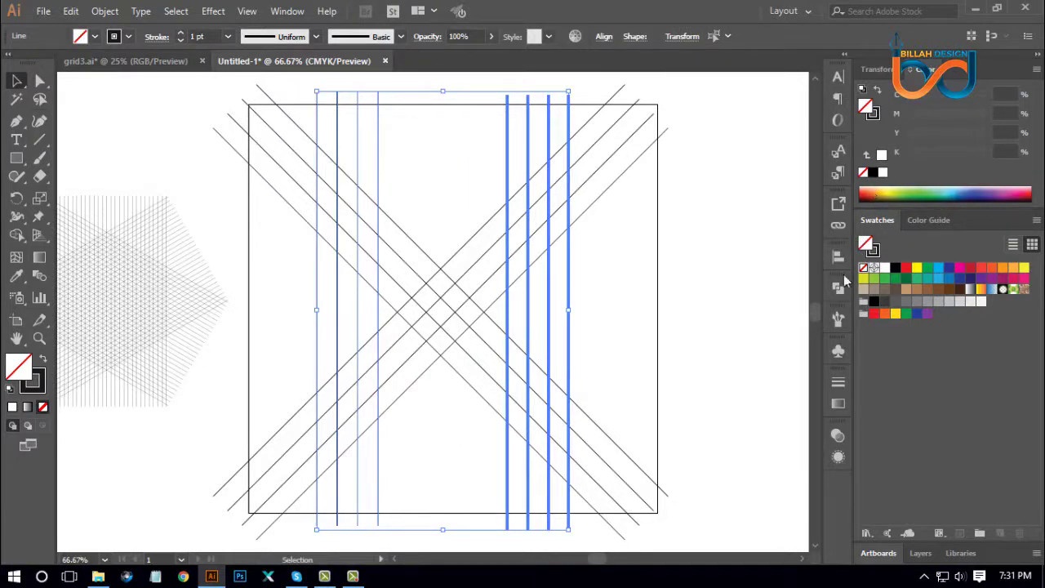
Bottom-align the two sets of vertical lines.
{"action": "left_click", "coordinate": [839, 258]}
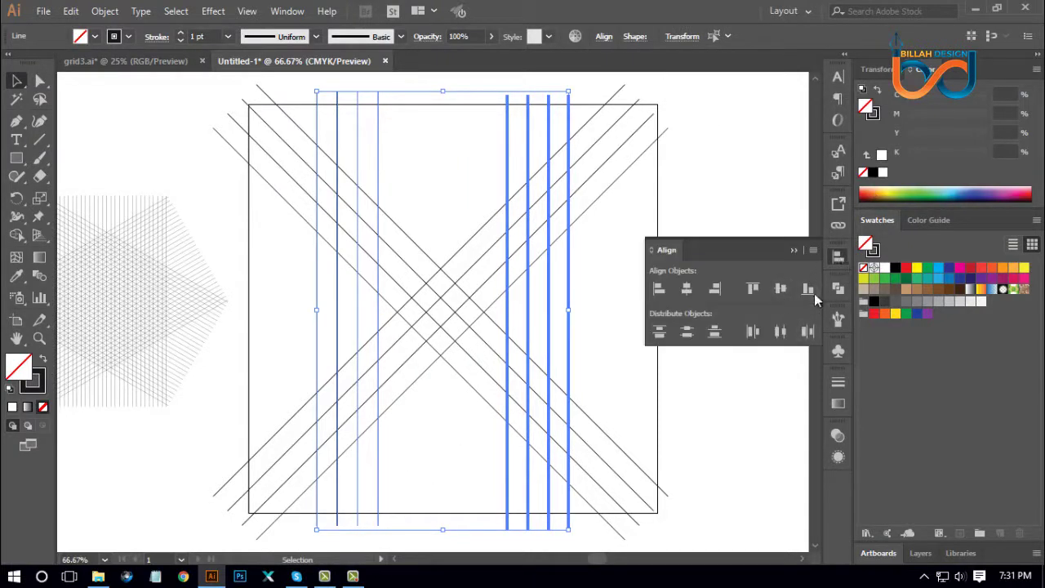
{"action": "left_click", "coordinate": [808, 289]}
{"action": "left_click", "coordinate": [838, 258]}
{"action": "left_click", "coordinate": [742, 322]}
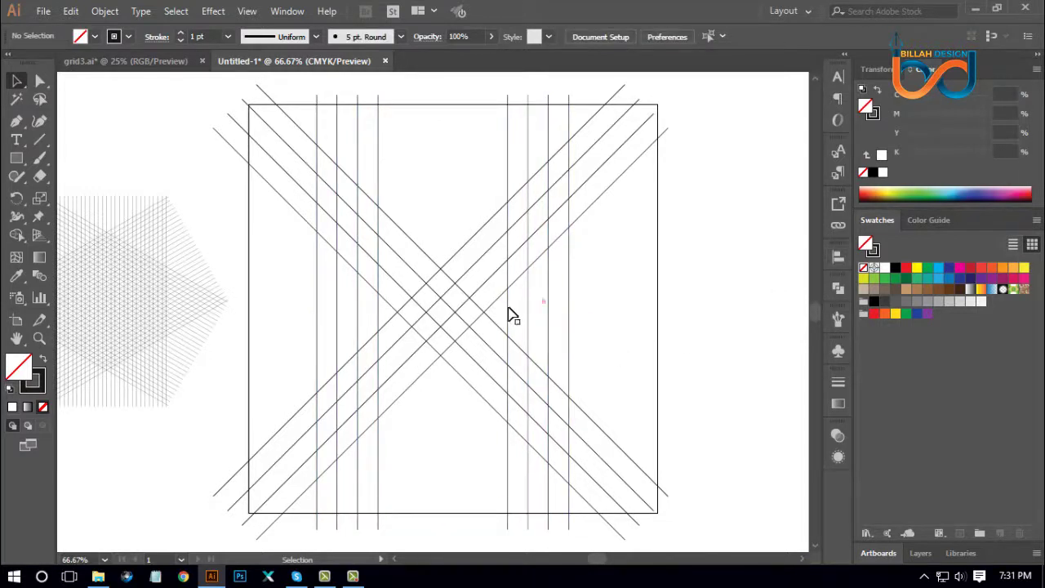
Select the vertical sets and the crossing diagonals and align them to a common centre.
{"action": "left_click", "coordinate": [356, 304]}
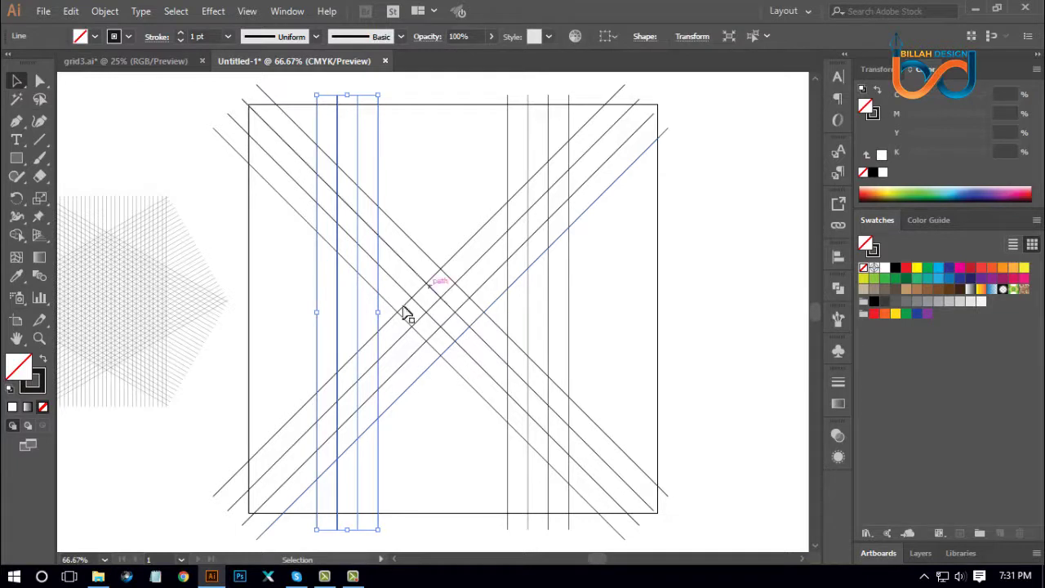
{"action": "left_click", "coordinate": [507, 314], "text": "shift"}
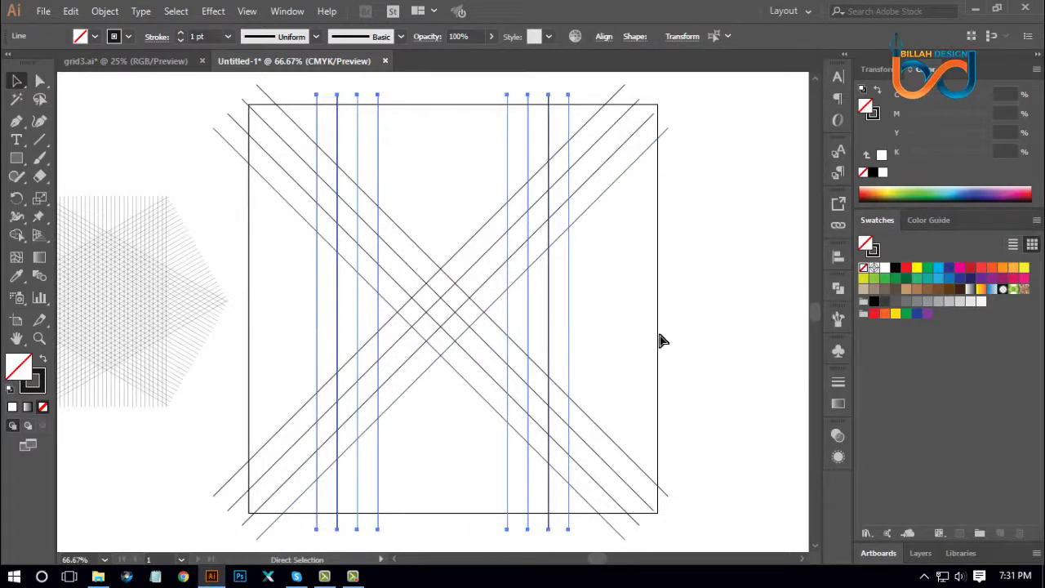
{"action": "key", "text": "v"}
{"action": "left_click_drag", "start_coordinate": [627, 283], "coordinate": [385, 378]}
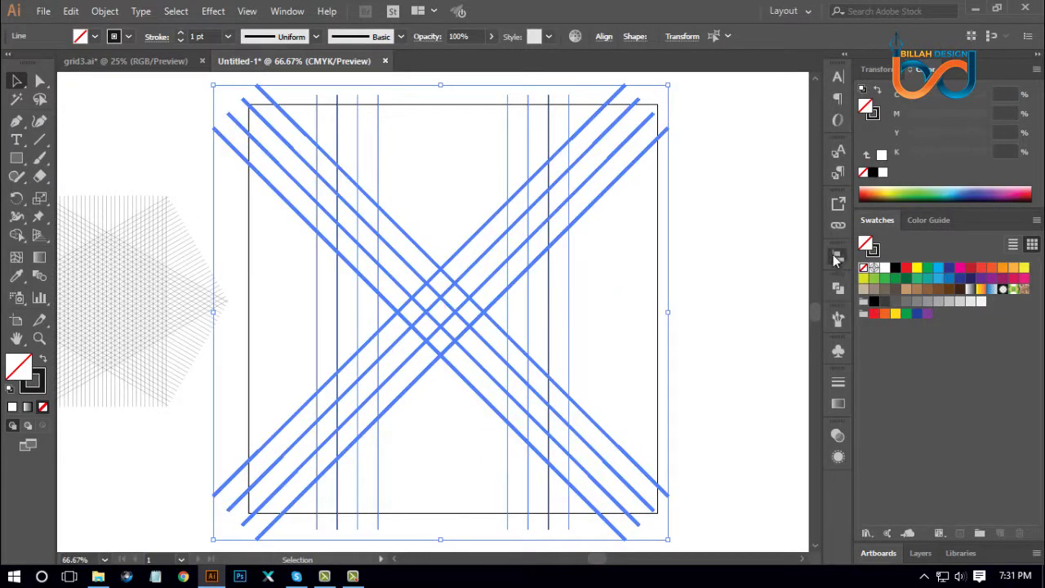
{"action": "left_click", "coordinate": [838, 257]}
{"action": "left_click", "coordinate": [687, 288]}
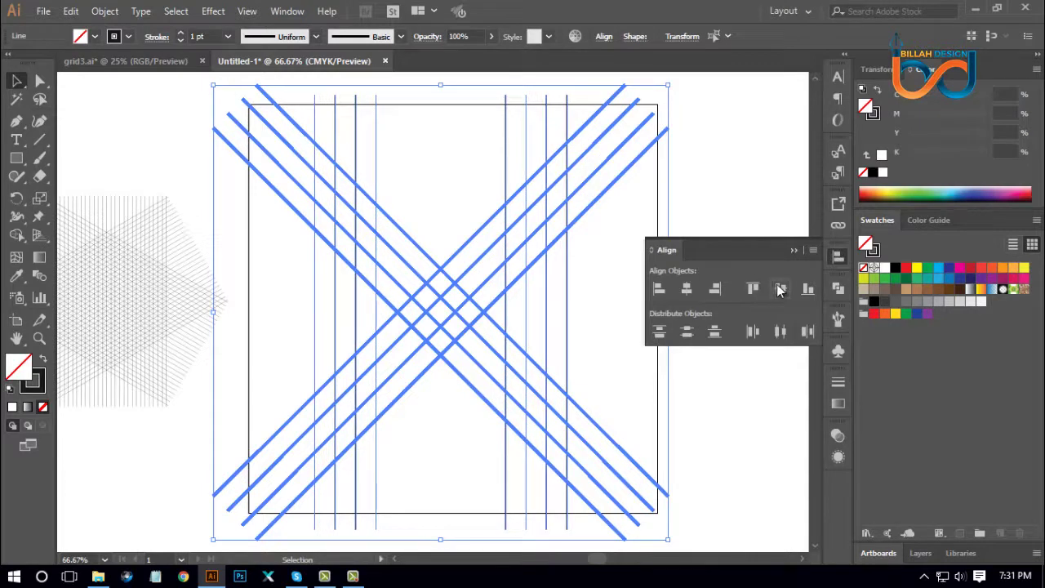
{"action": "left_click", "coordinate": [837, 257]}
{"action": "left_click", "coordinate": [710, 353]}
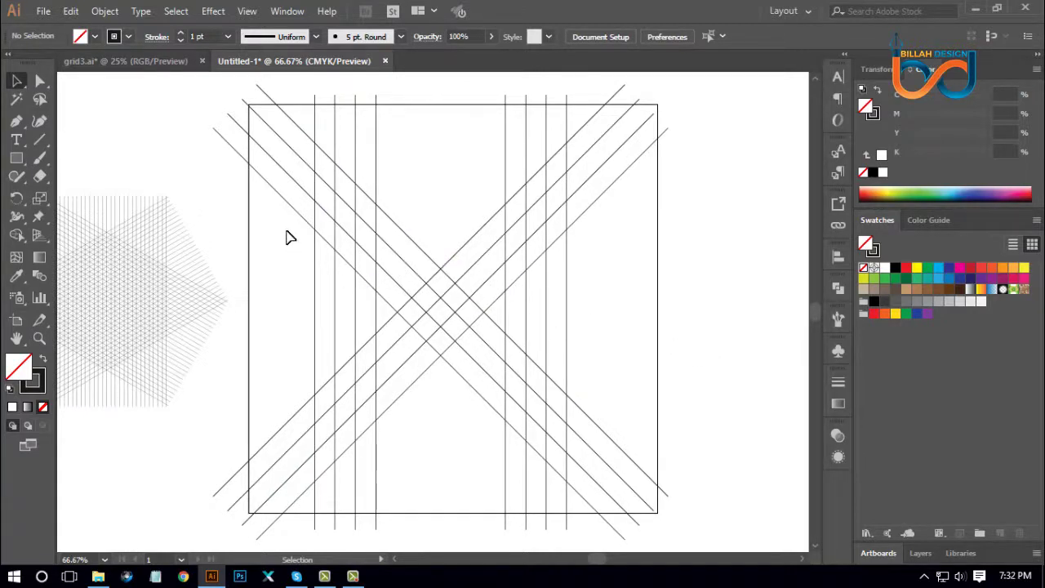
Select all the guide lines and switch to the Shape Builder tool.
{"action": "left_click_drag", "start_coordinate": [286, 237], "coordinate": [560, 378]}
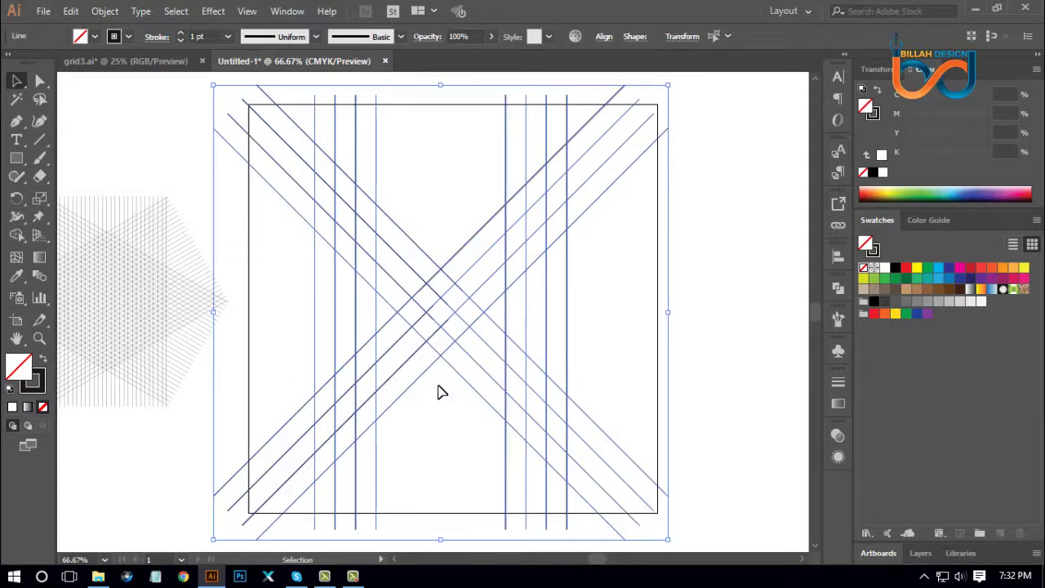
{"action": "left_click", "coordinate": [600, 320]}
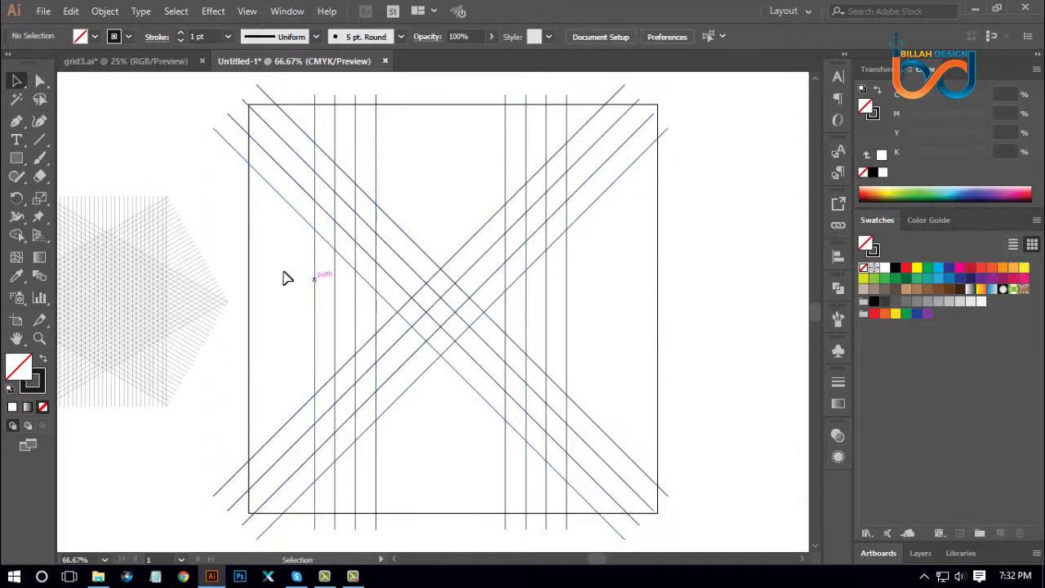
{"action": "left_click_drag", "start_coordinate": [258, 219], "coordinate": [593, 377]}
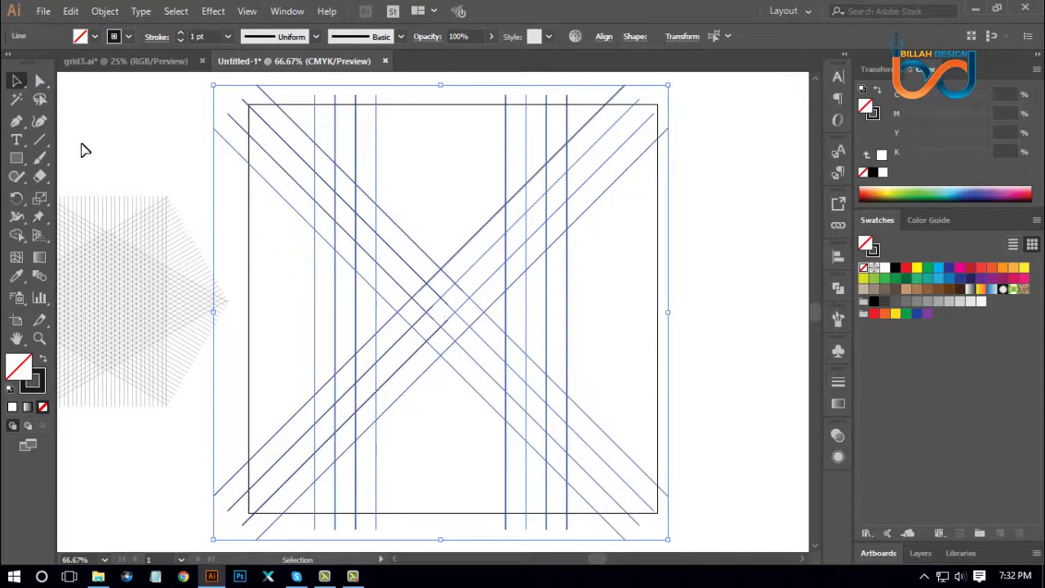
{"action": "left_click", "coordinate": [17, 235]}
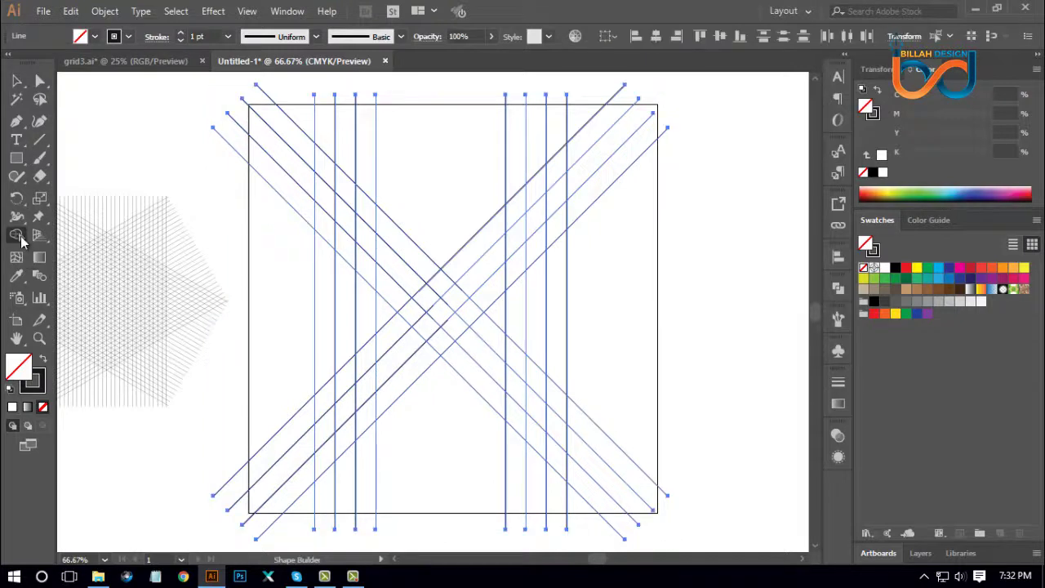
Set fill to black and merge the left column, lower diagonal band, inner column and corner pieces into black bars.
{"action": "left_click", "coordinate": [896, 269]}
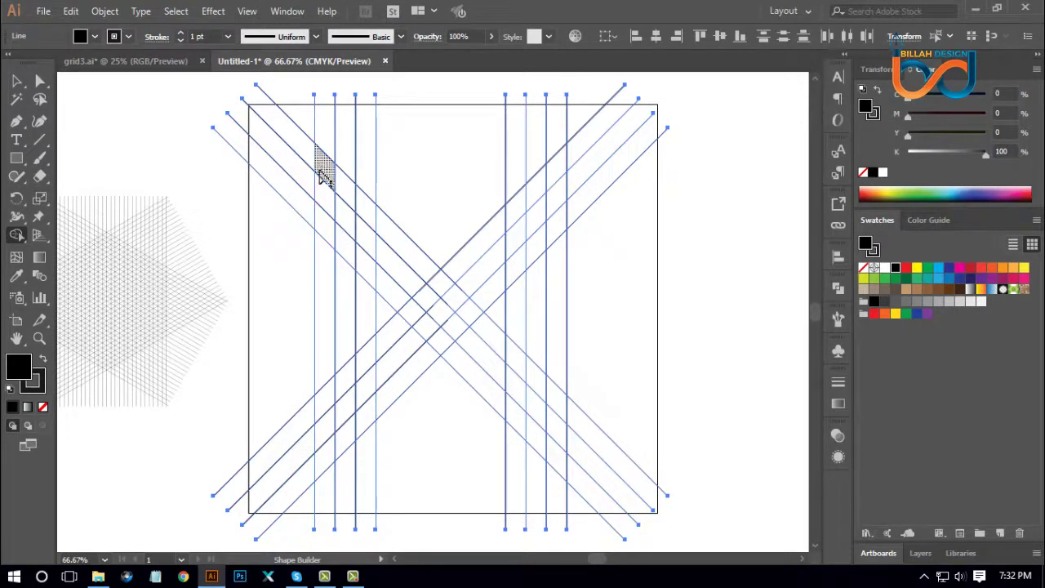
{"action": "mouse_move", "coordinate": [325, 171]}
{"action": "left_mouse_down"}
{"action": "mouse_move", "coordinate": [327, 415]}
{"action": "mouse_move", "coordinate": [338, 463]}
{"action": "mouse_move", "coordinate": [353, 432]}
{"action": "mouse_move", "coordinate": [435, 369]}
{"action": "mouse_move", "coordinate": [427, 354]}
{"action": "left_mouse_up"}
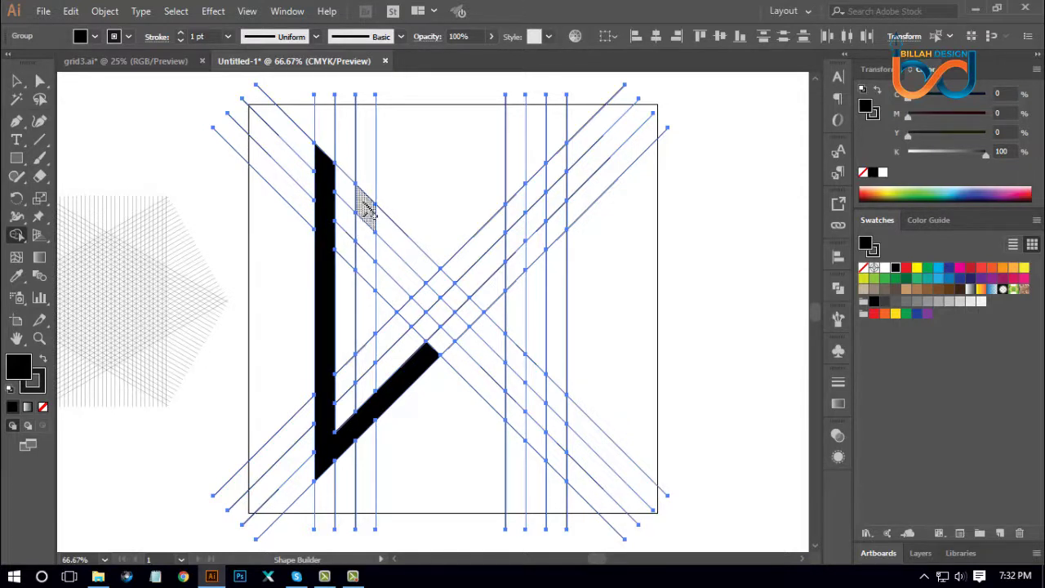
{"action": "left_click_drag", "start_coordinate": [367, 211], "coordinate": [365, 302]}
{"action": "left_click_drag", "start_coordinate": [366, 346], "coordinate": [362, 362]}
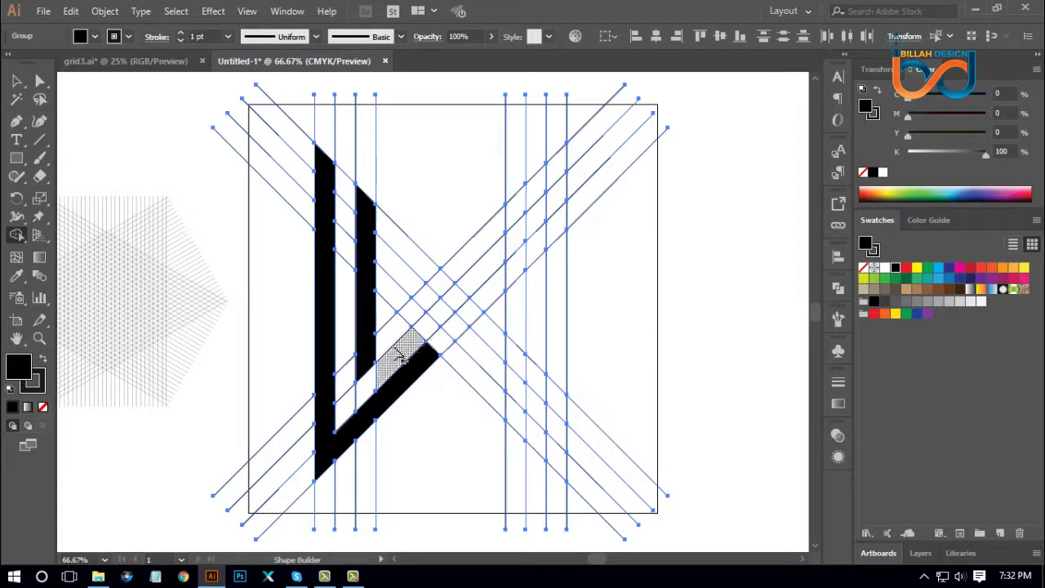
{"action": "left_click_drag", "start_coordinate": [376, 359], "coordinate": [413, 315]}
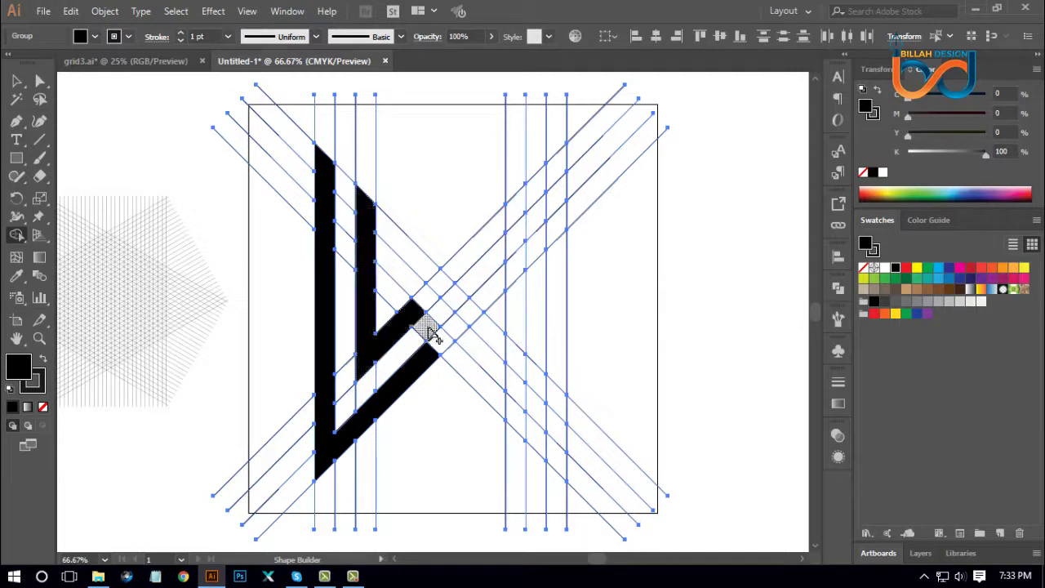
{"action": "left_click_drag", "start_coordinate": [428, 330], "coordinate": [426, 337]}
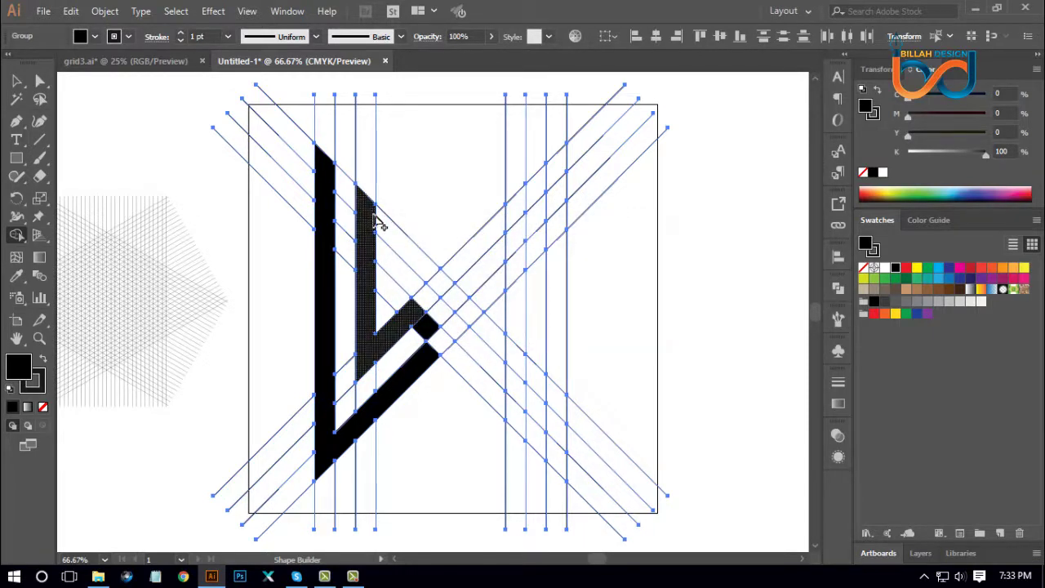
{"action": "left_click_drag", "start_coordinate": [375, 219], "coordinate": [445, 286]}
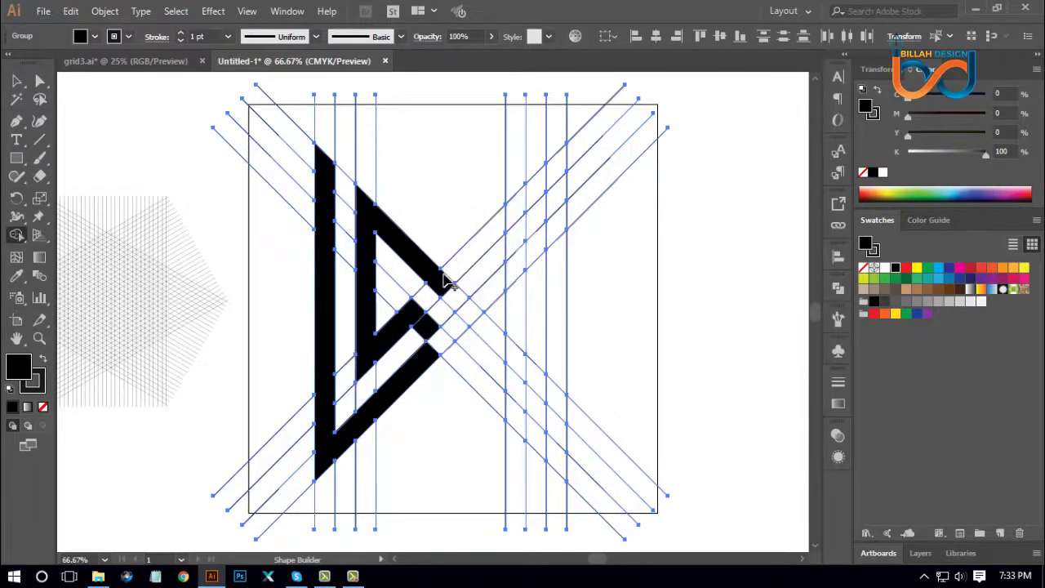
Fill the end triangle, right diagonal strips and right vertical strip black, joining them into the interlaced W.
{"action": "left_click", "coordinate": [451, 289]}
{"action": "mouse_move", "coordinate": [455, 285]}
{"action": "left_mouse_down"}
{"action": "mouse_move", "coordinate": [515, 210]}
{"action": "mouse_move", "coordinate": [515, 354]}
{"action": "mouse_move", "coordinate": [468, 319]}
{"action": "left_mouse_up"}
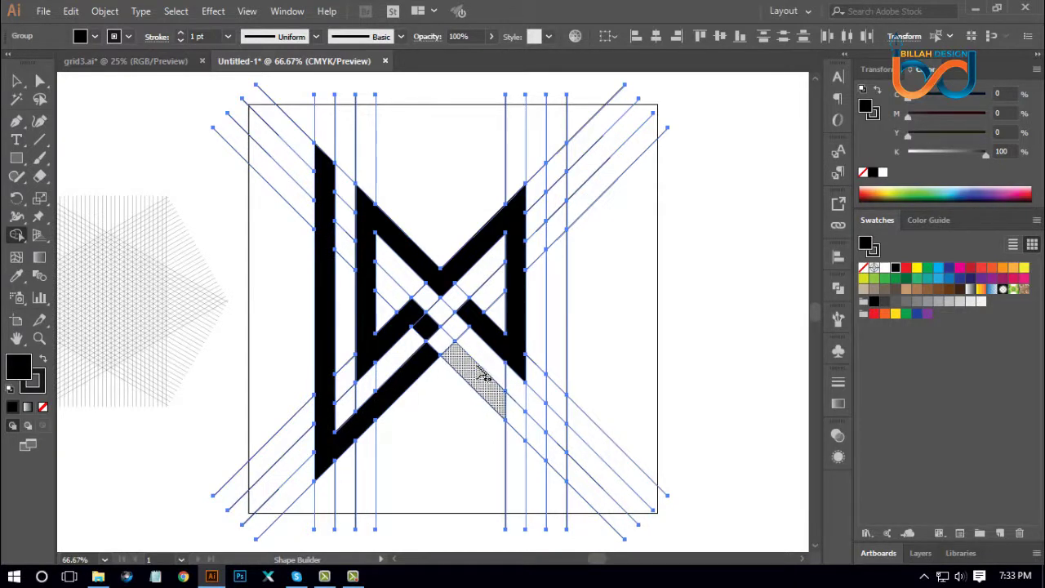
{"action": "left_click_drag", "start_coordinate": [463, 368], "coordinate": [560, 458]}
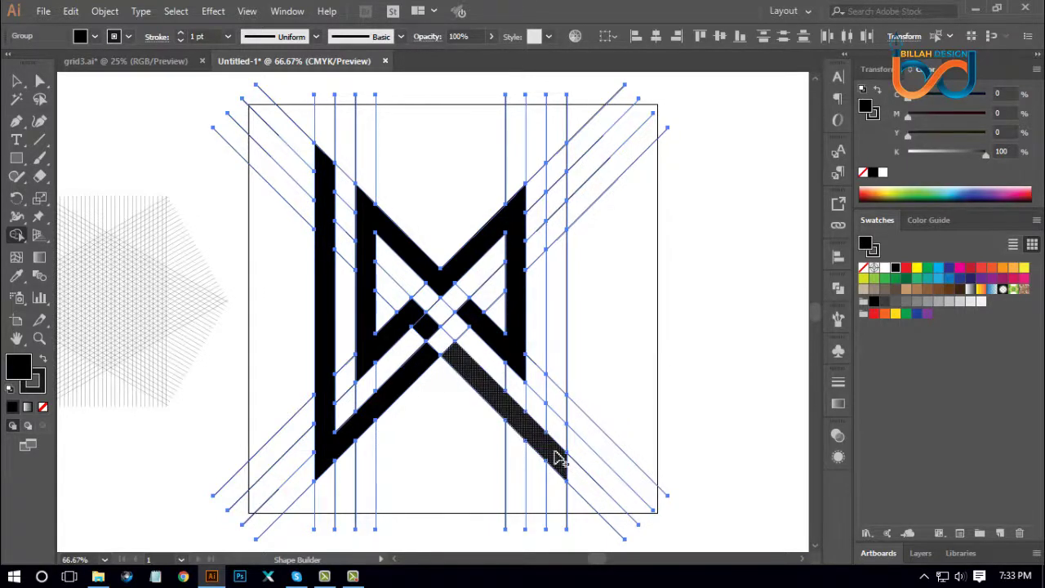
{"action": "mouse_move", "coordinate": [555, 449]}
{"action": "left_mouse_down"}
{"action": "mouse_move", "coordinate": [567, 376]}
{"action": "mouse_move", "coordinate": [558, 175]}
{"action": "left_mouse_up"}
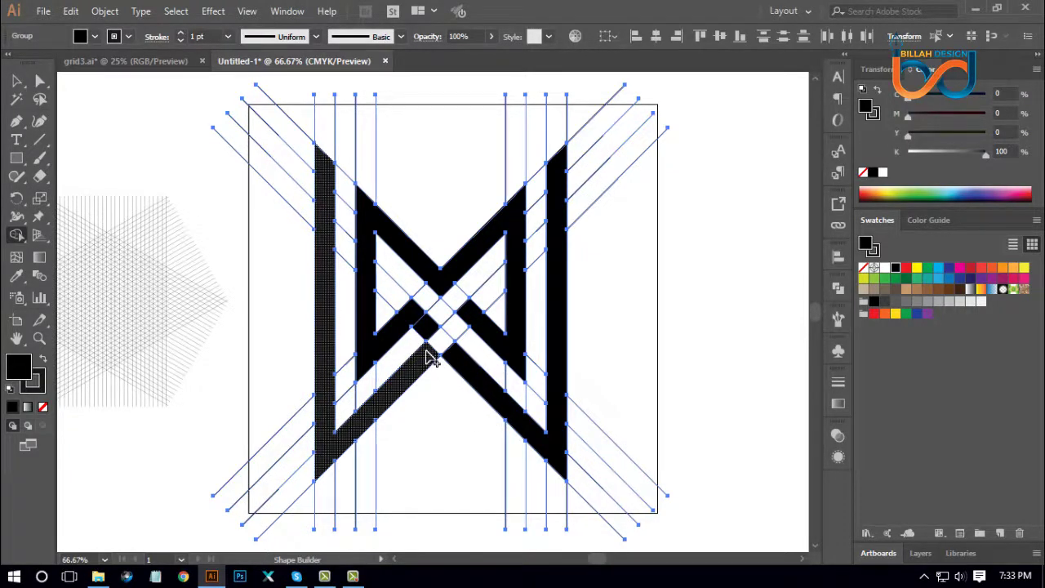
{"action": "mouse_move", "coordinate": [431, 357]}
{"action": "left_mouse_down"}
{"action": "mouse_move", "coordinate": [468, 311]}
{"action": "mouse_move", "coordinate": [433, 354]}
{"action": "left_mouse_up"}
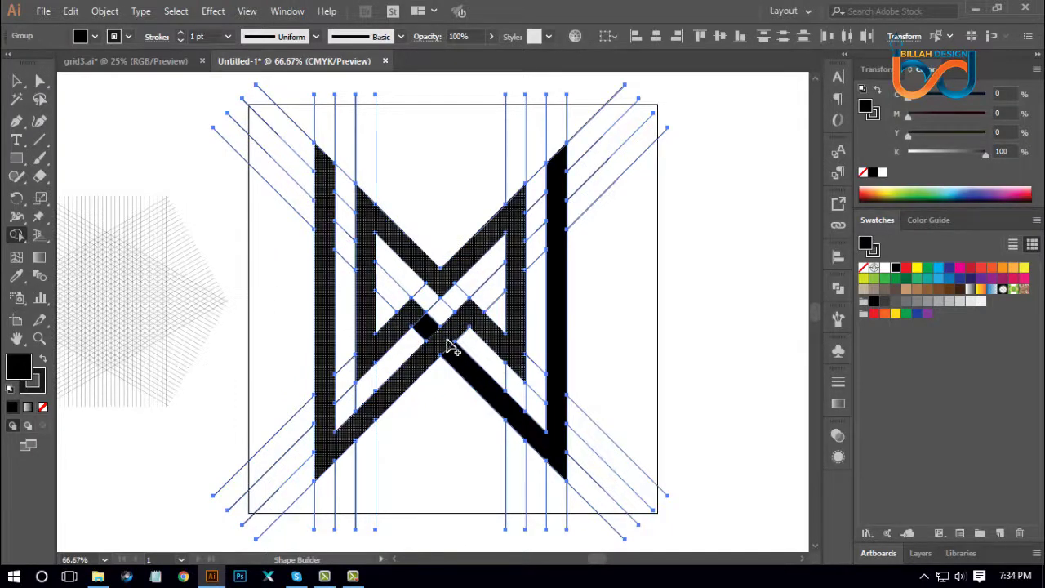
{"action": "left_click", "coordinate": [40, 81]}
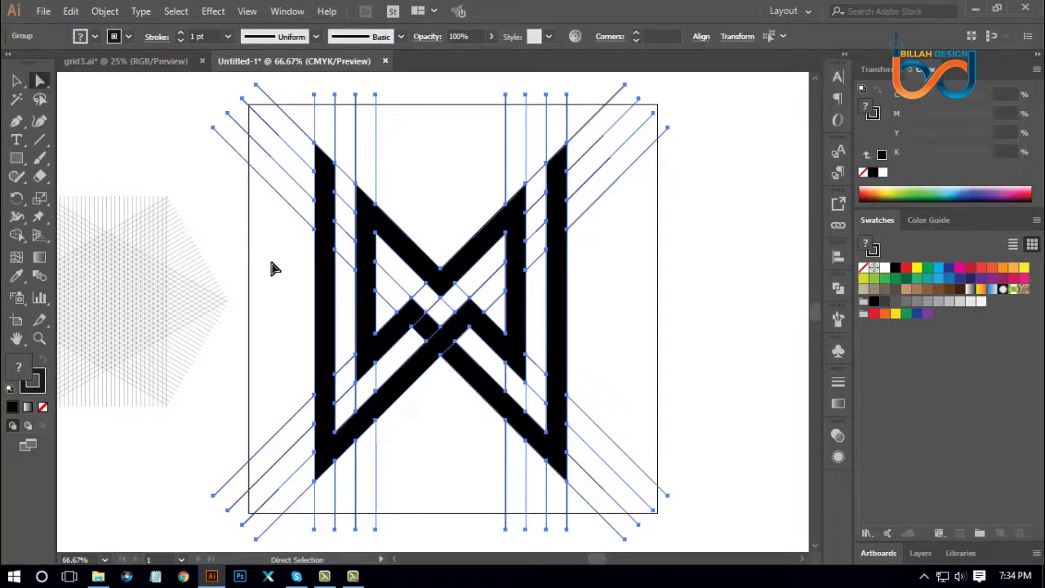
Select all the black W strokes and the centre crossing piece and cut them aside.
{"action": "left_click", "coordinate": [707, 373]}
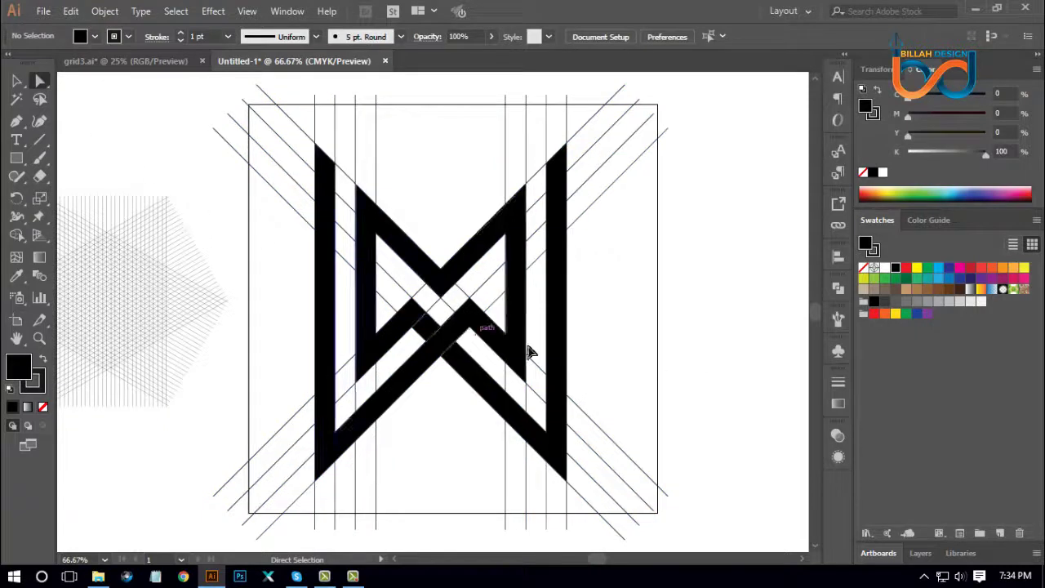
{"action": "left_click", "coordinate": [560, 306]}
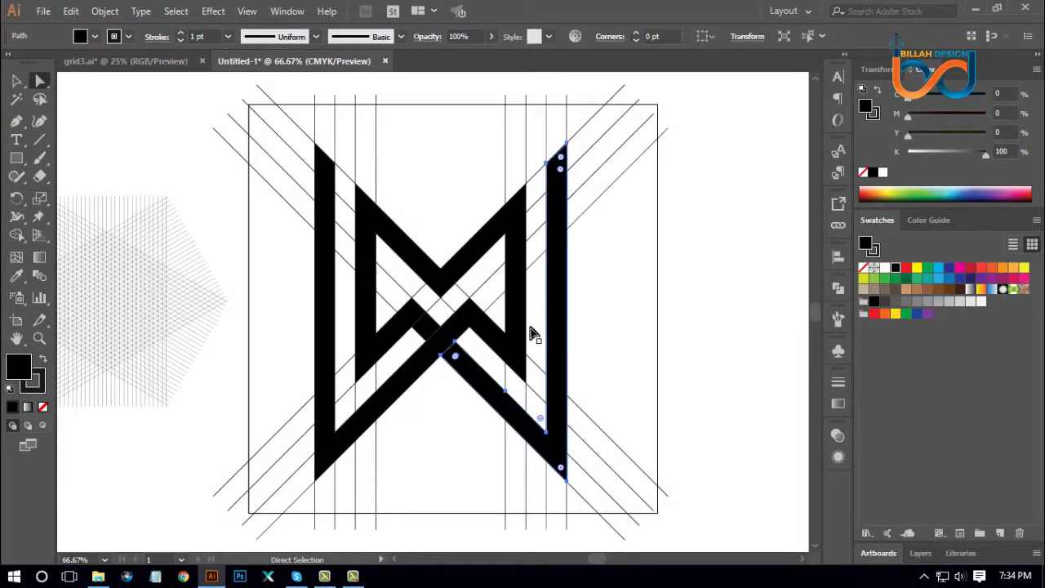
{"action": "left_click", "coordinate": [522, 328], "text": "shift"}
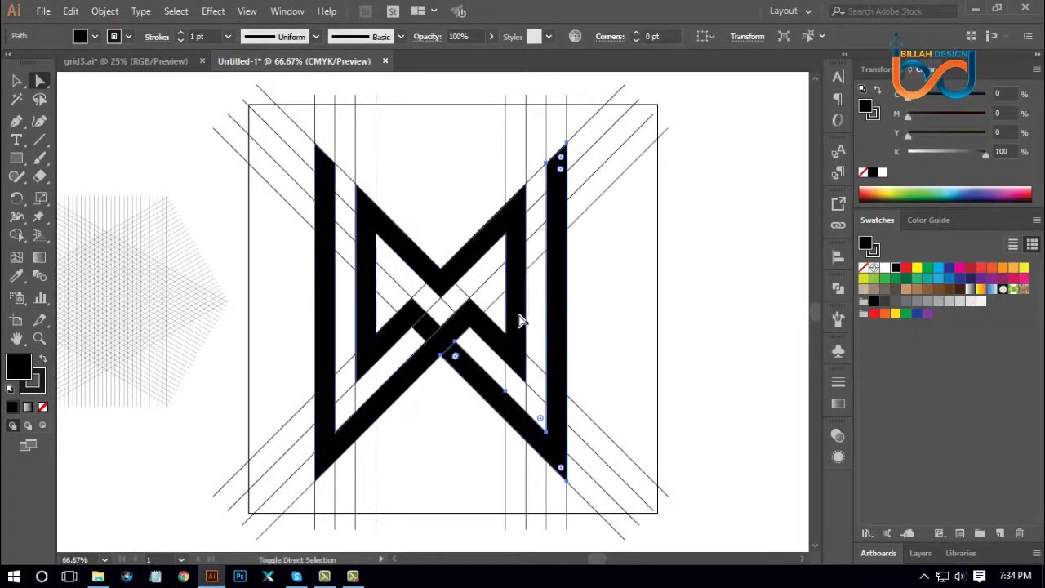
{"action": "left_click", "coordinate": [430, 332], "text": "shift"}
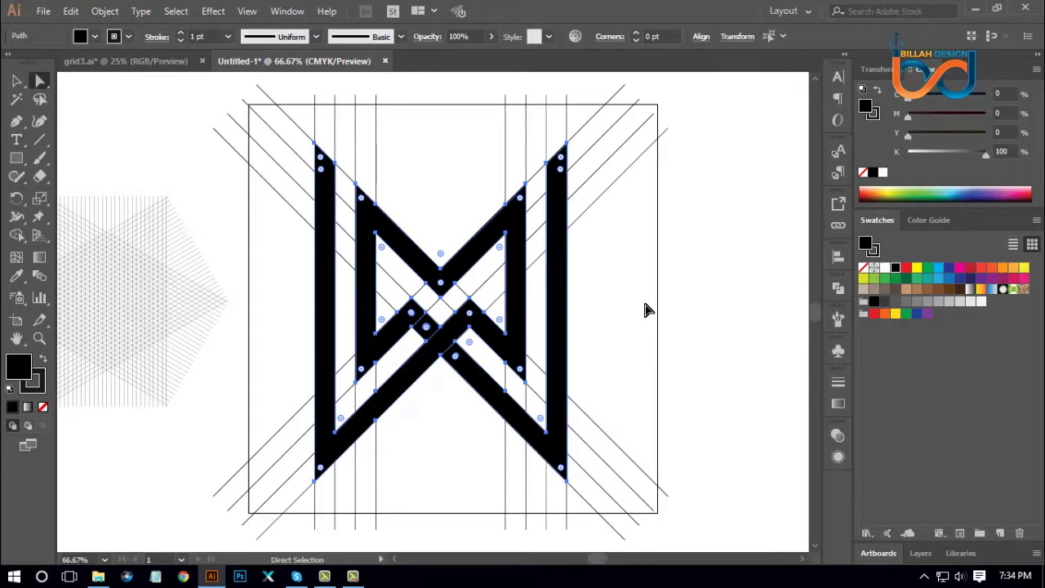
{"action": "key", "text": "v"}
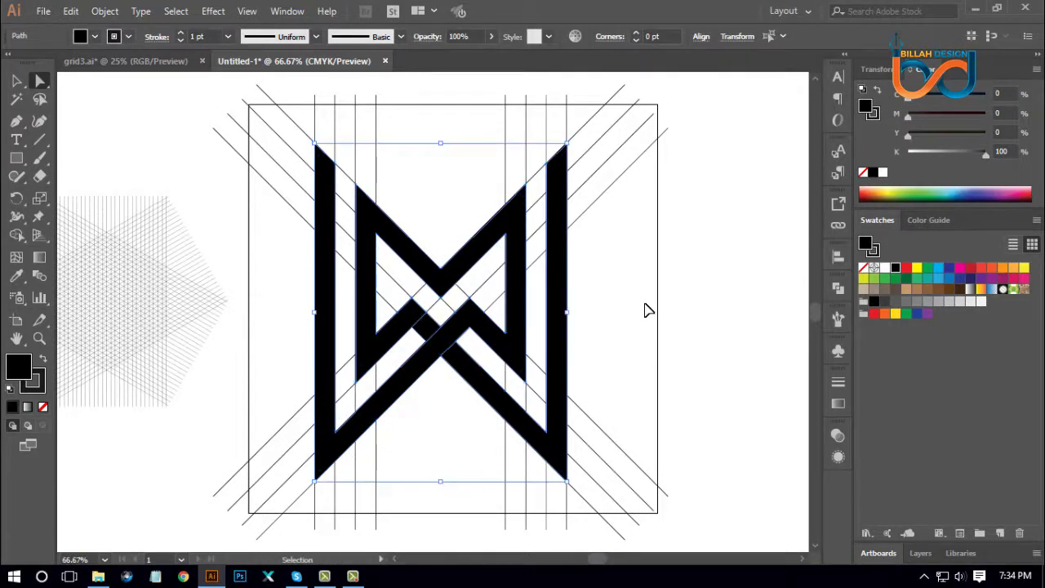
{"action": "key", "text": "a"}
{"action": "key", "text": "Delete"}
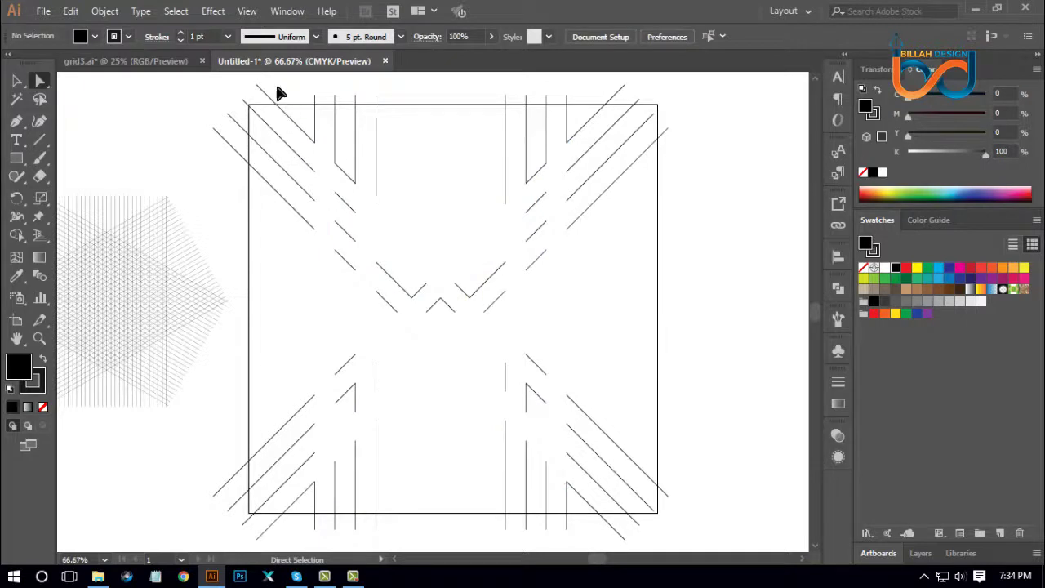
Delete all the leftover construction lines and stray points.
{"action": "left_click_drag", "start_coordinate": [277, 87], "coordinate": [686, 538]}
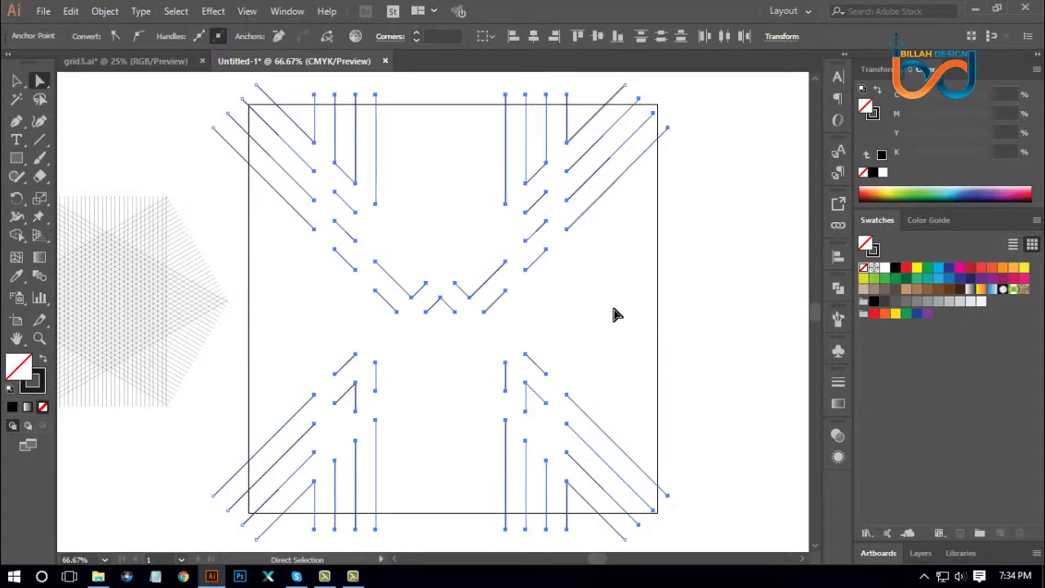
{"action": "key", "text": "Delete"}
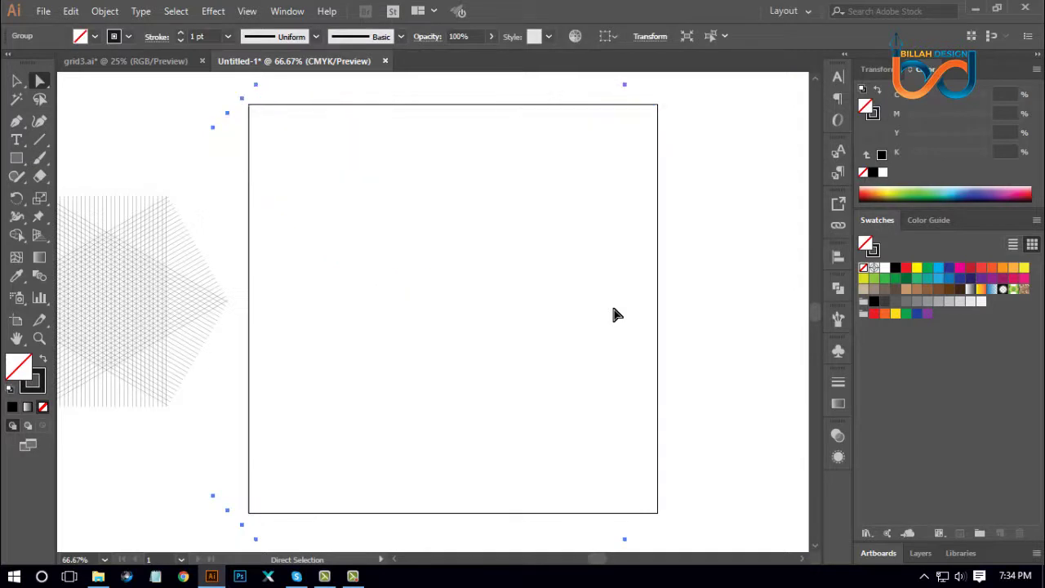
{"action": "key", "text": "Delete"}
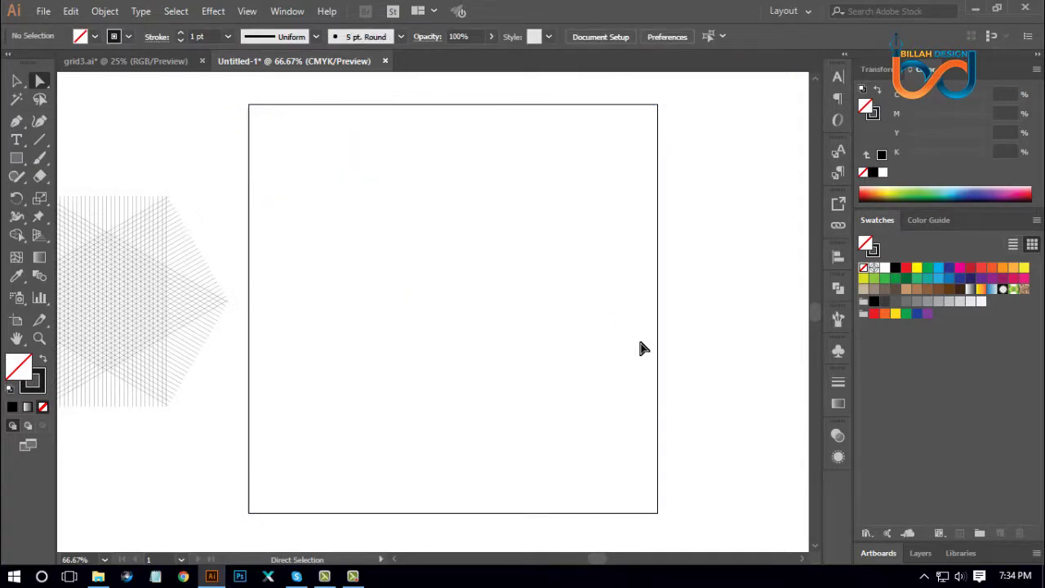
Paste the W back, shrink it proportionally and move it toward the artboard centre.
{"action": "key", "text": "ctrl+v"}
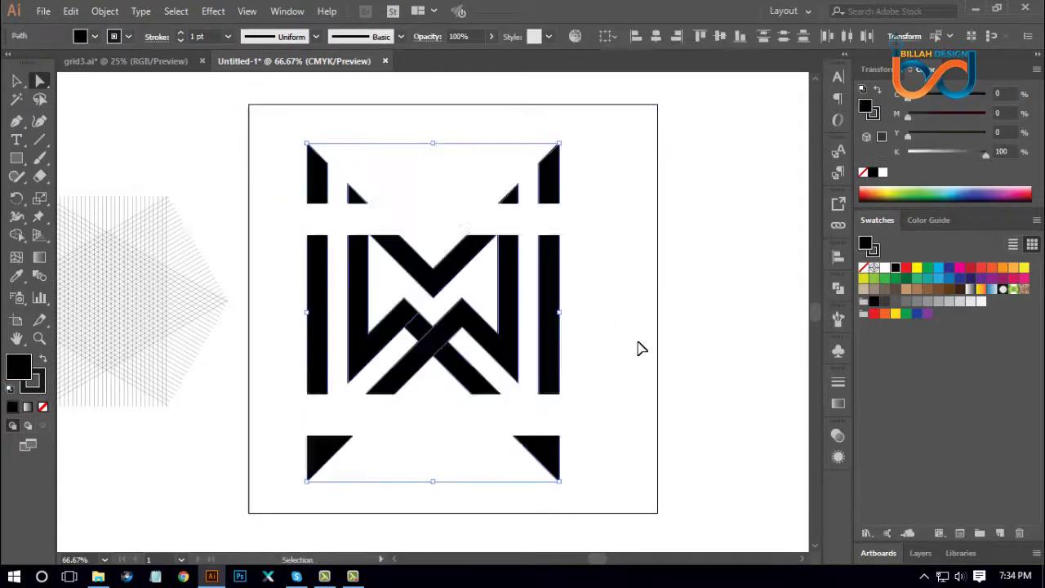
{"action": "left_click", "coordinate": [16, 80]}
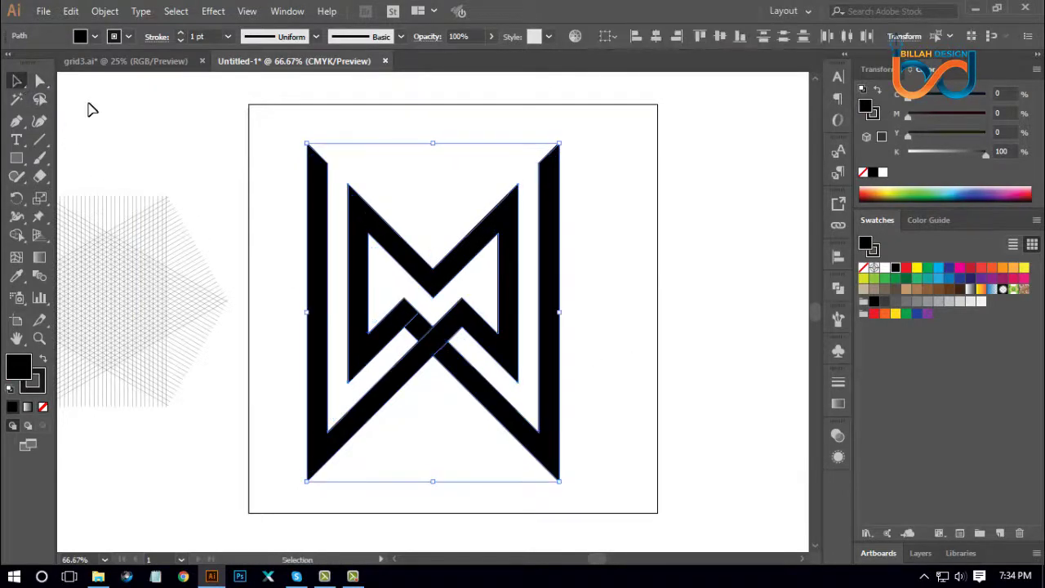
{"action": "left_click_drag", "start_coordinate": [558, 145], "coordinate": [517, 200]}
{"action": "left_click_drag", "start_coordinate": [477, 328], "coordinate": [503, 317]}
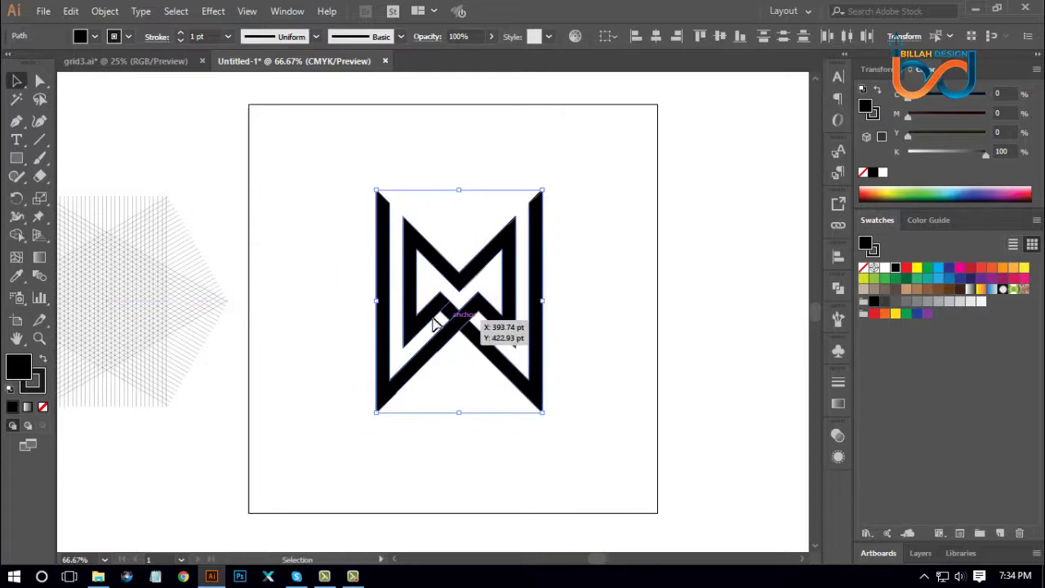
Set the logo's stroke to None.
{"action": "left_click", "coordinate": [37, 387]}
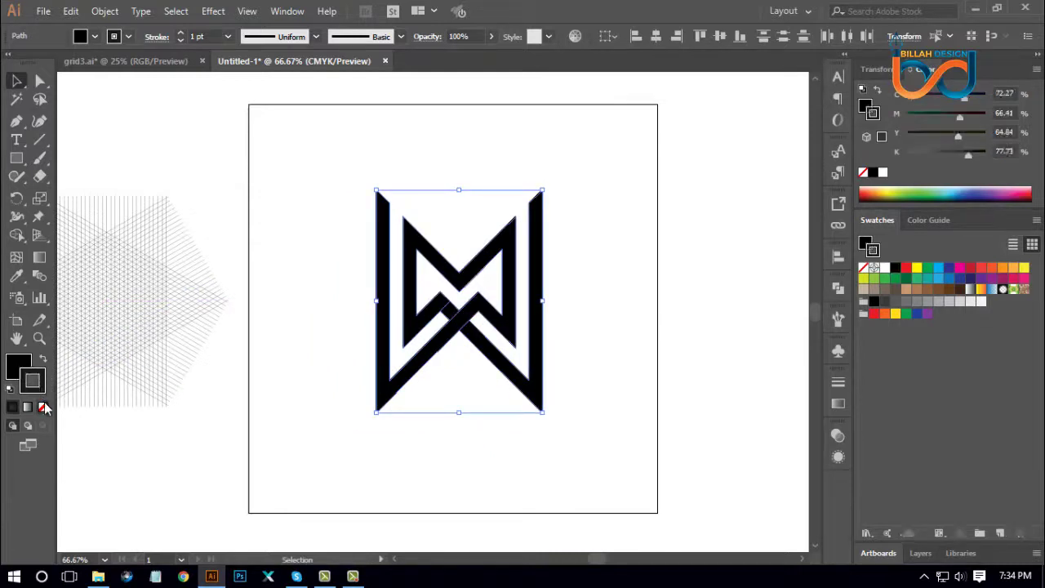
{"action": "left_click", "coordinate": [43, 407]}
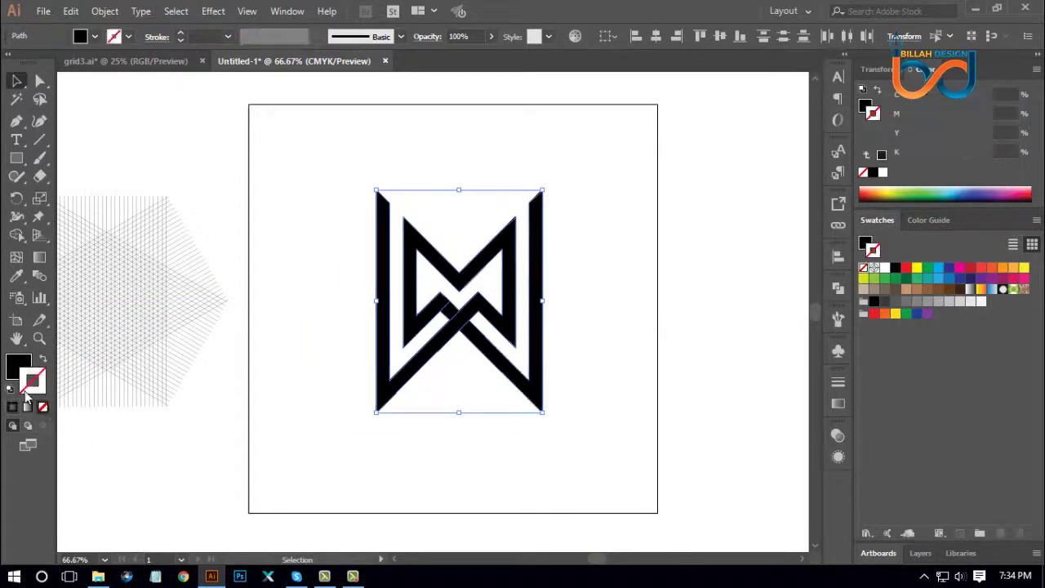
{"action": "left_click", "coordinate": [507, 476]}
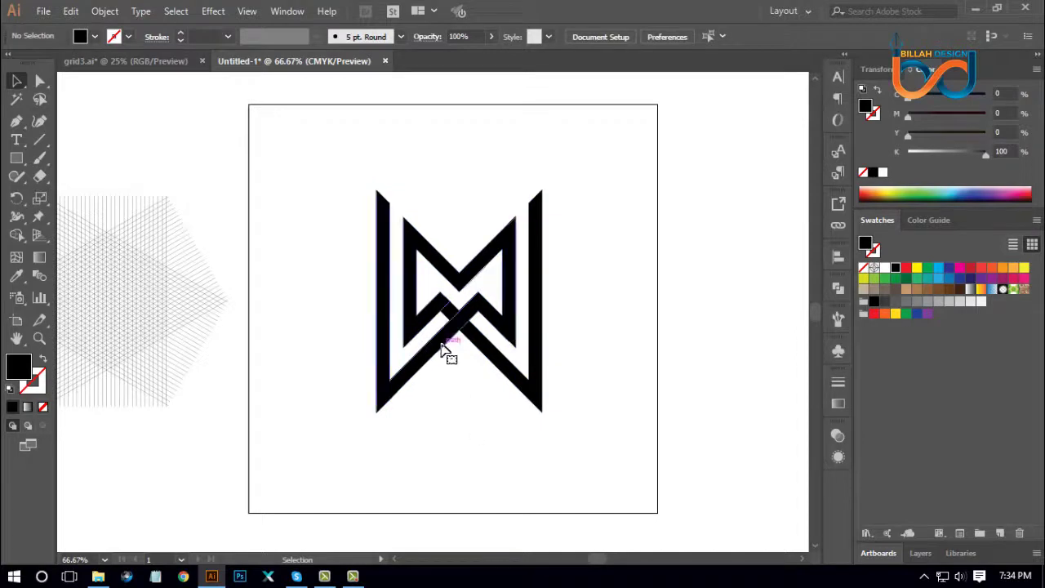
{"action": "left_click", "coordinate": [443, 351]}
{"action": "left_click", "coordinate": [535, 459]}
Zoom in on the W and fill its right outer stroke with red.
{"action": "key", "text": "ctrl+="}
{"action": "key", "text": "ctrl+="}
{"action": "key", "text": "ctrl+="}
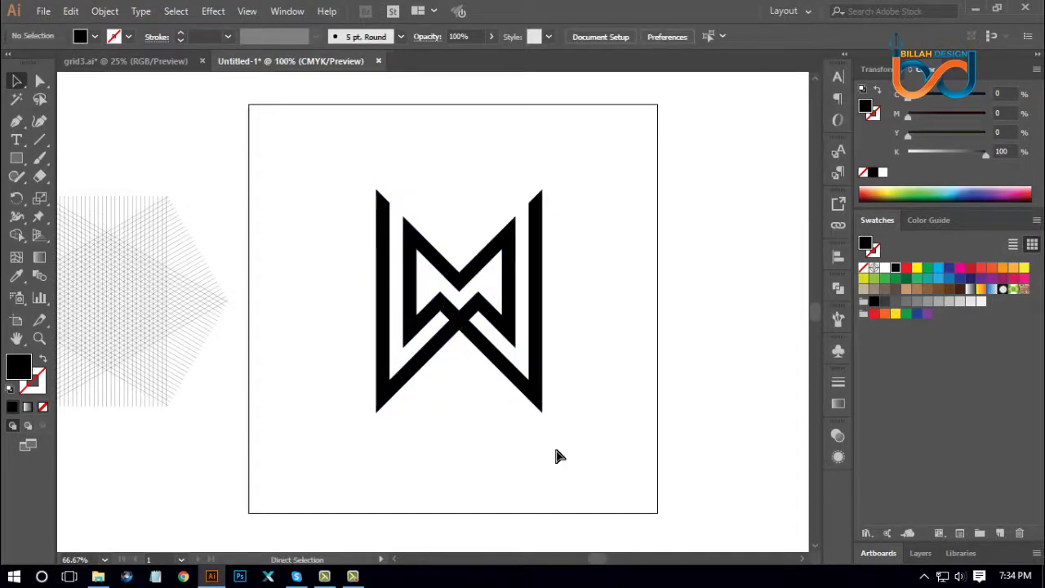
{"action": "left_click_drag", "start_coordinate": [544, 460], "coordinate": [517, 427]}
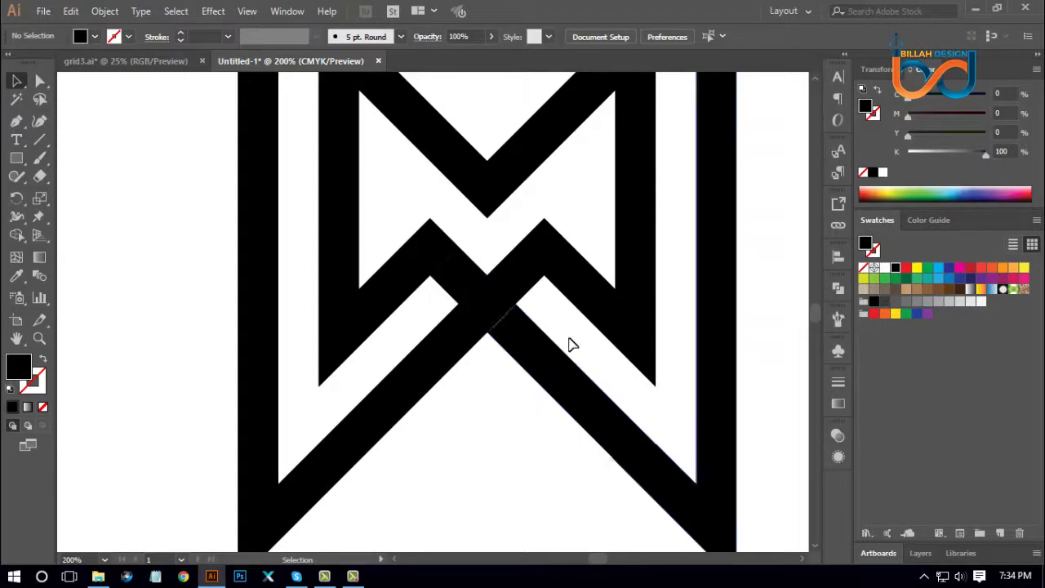
{"action": "left_click", "coordinate": [472, 302]}
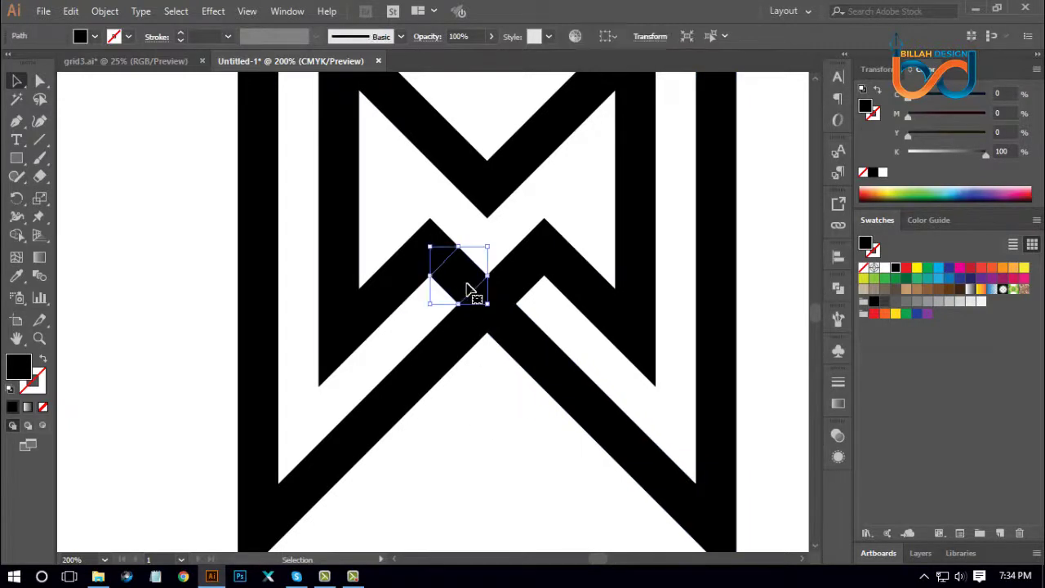
{"action": "left_click", "coordinate": [504, 413]}
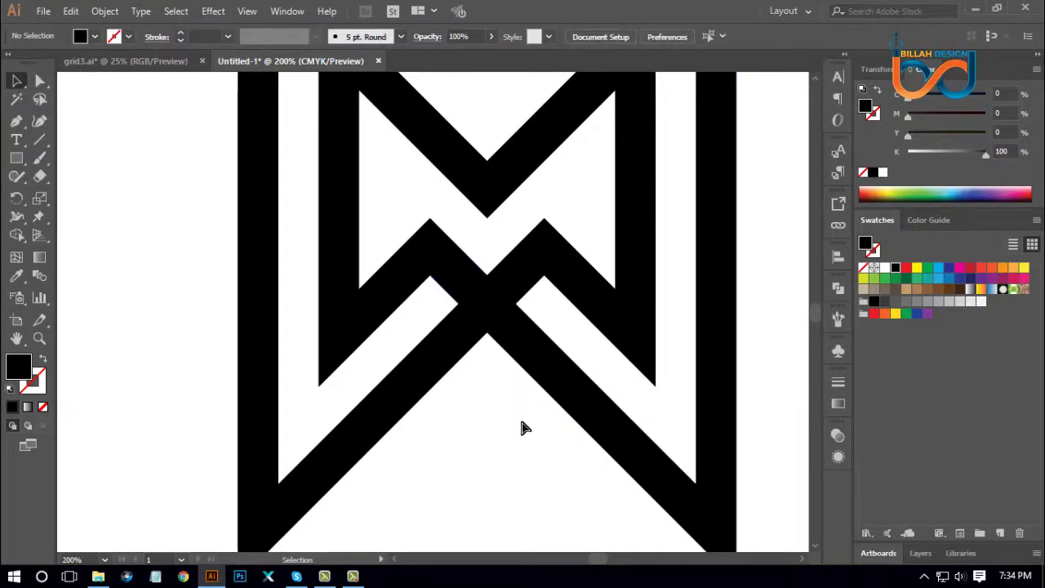
{"action": "scroll", "coordinate": [525, 427], "scroll_direction": "up", "scroll_amount": 1}
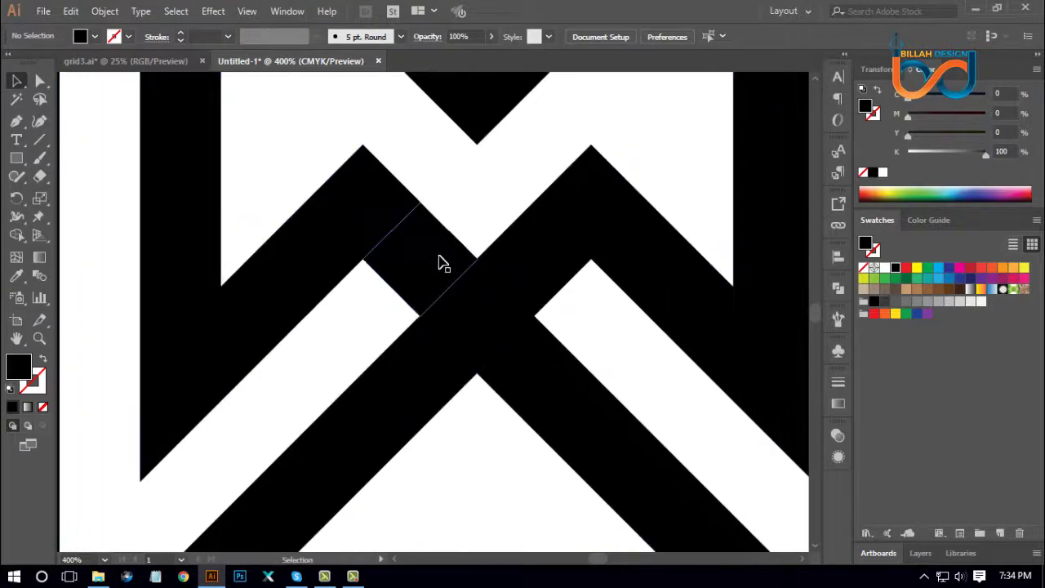
{"action": "left_click", "coordinate": [563, 363]}
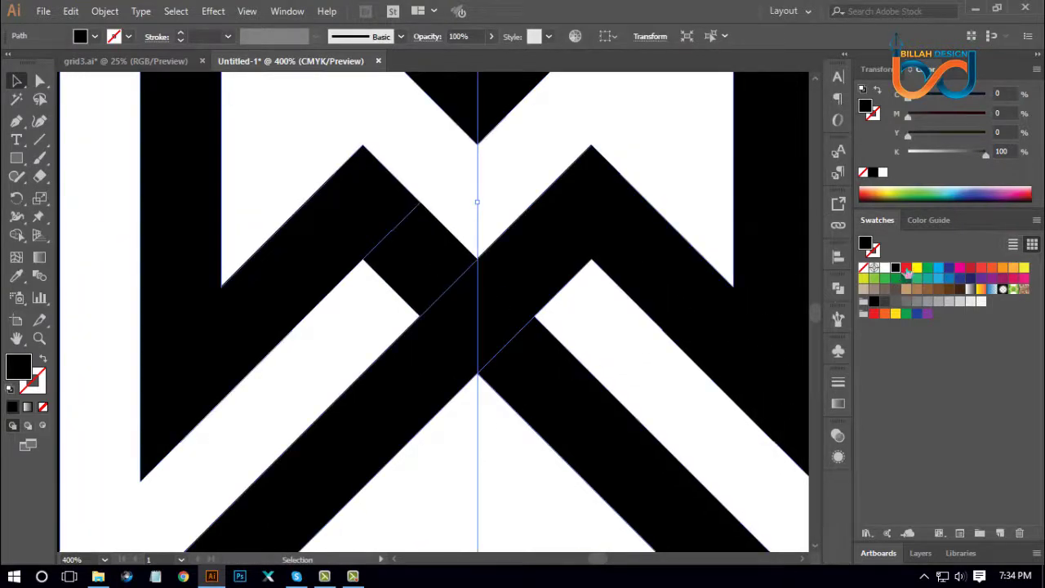
{"action": "left_click", "coordinate": [906, 269]}
Alt-drag a copy of the small black crossing square onto the red stroke's upper end.
{"action": "left_click", "coordinate": [626, 368]}
{"action": "left_click_drag", "start_coordinate": [581, 354], "coordinate": [552, 347]}
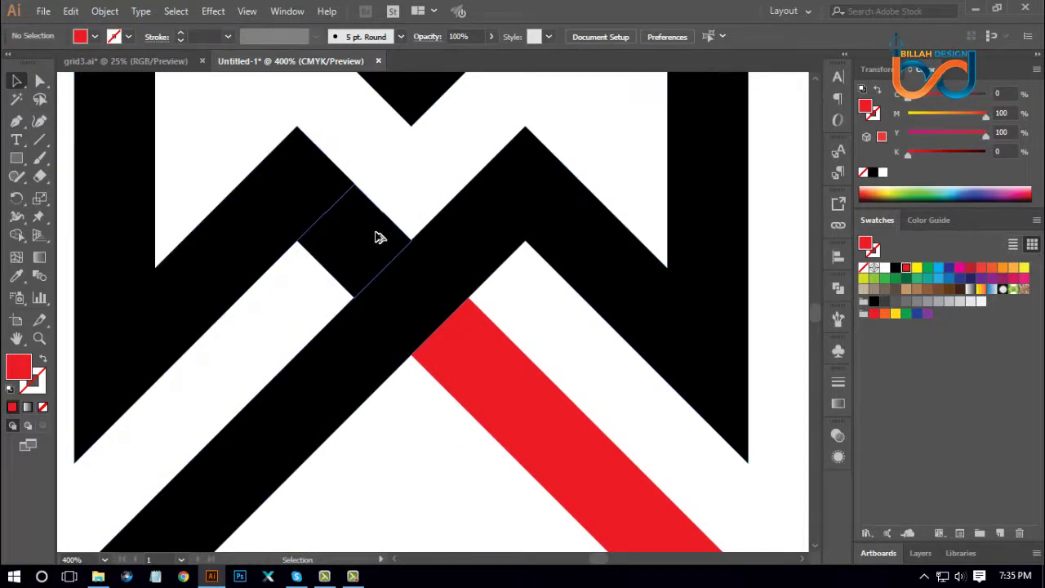
{"action": "left_click_drag", "start_coordinate": [378, 237], "coordinate": [494, 346]}
Use Shape Builder to merge the square copy with the centre line into a black region.
{"action": "left_click", "coordinate": [576, 370]}
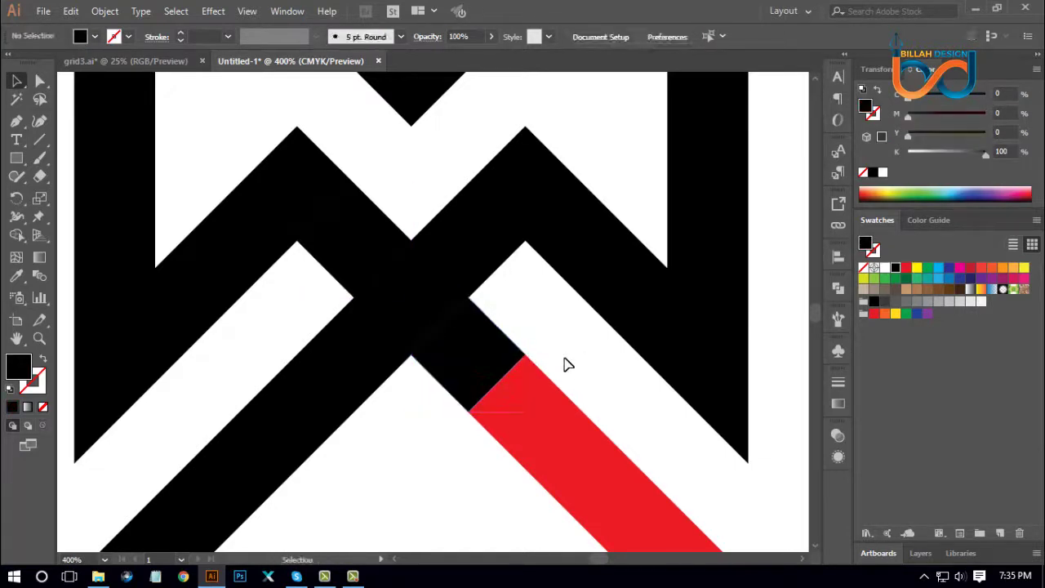
{"action": "left_click_drag", "start_coordinate": [518, 381], "coordinate": [497, 373]}
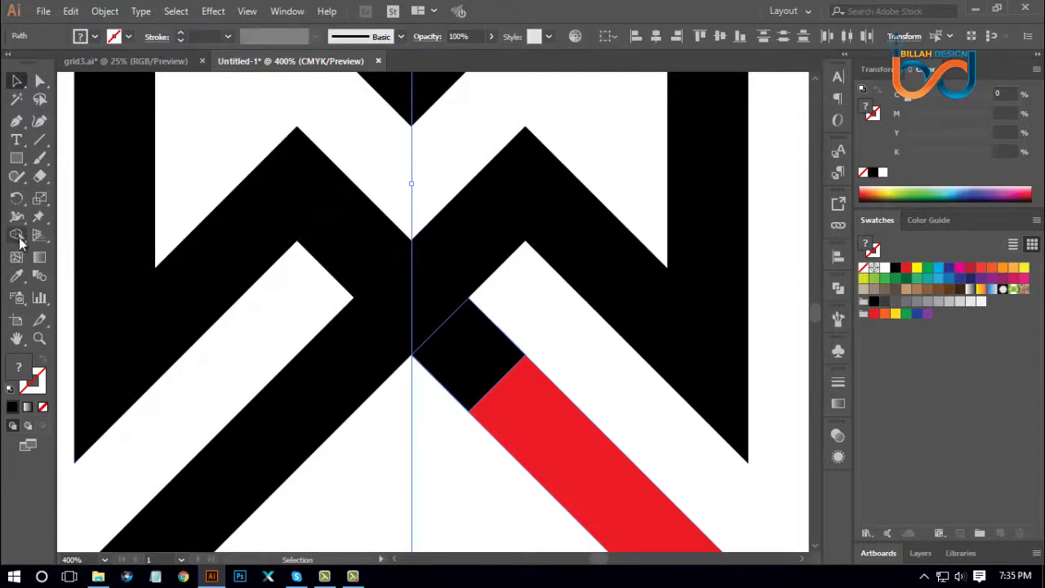
{"action": "left_click", "coordinate": [17, 236]}
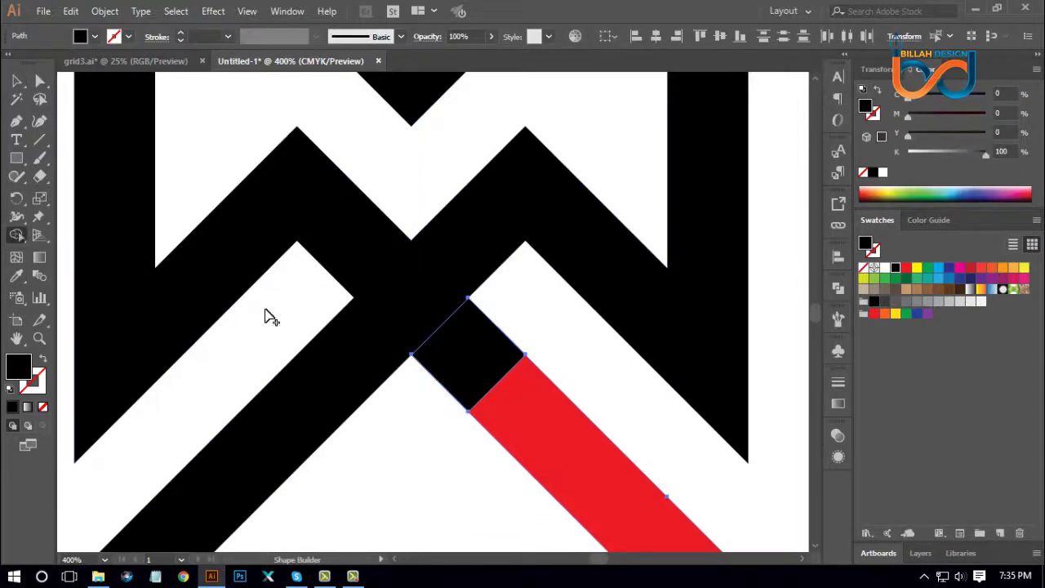
{"action": "left_click", "coordinate": [467, 364]}
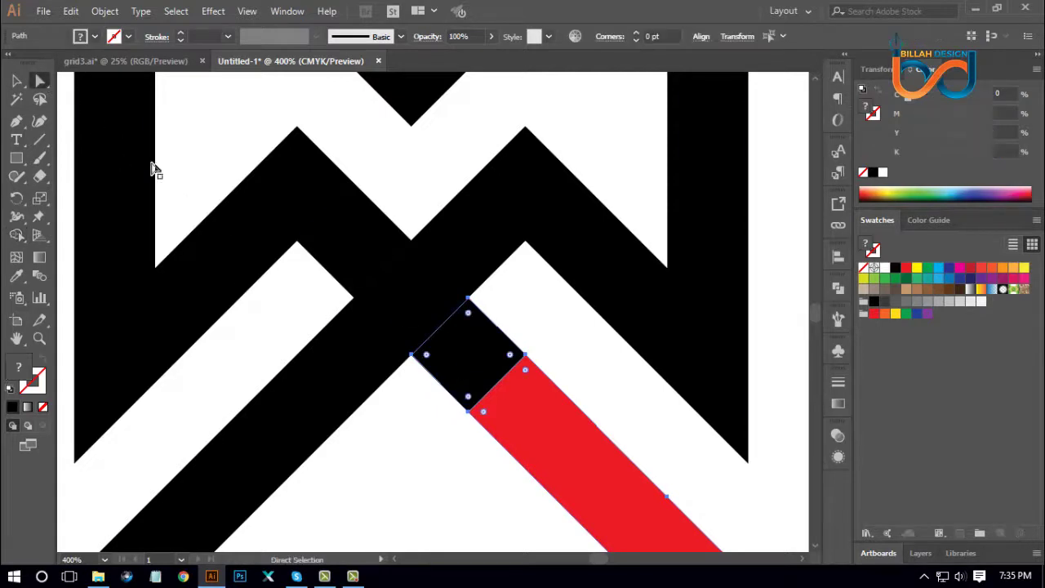
Check the merged black path, then zoom back out and recentre the artboard.
{"action": "key", "text": "a"}
{"action": "left_click", "coordinate": [416, 433]}
{"action": "left_click", "coordinate": [460, 366]}
{"action": "left_click", "coordinate": [427, 433]}
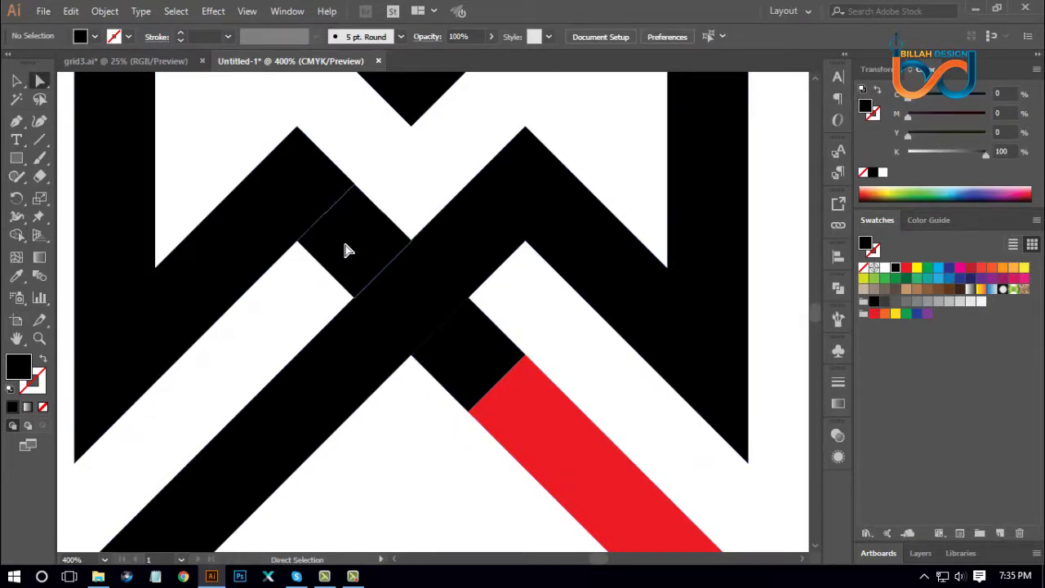
{"action": "left_click", "coordinate": [343, 239]}
{"action": "left_click", "coordinate": [422, 443]}
{"action": "scroll", "coordinate": [428, 457], "scroll_direction": "down", "scroll_amount": 5}
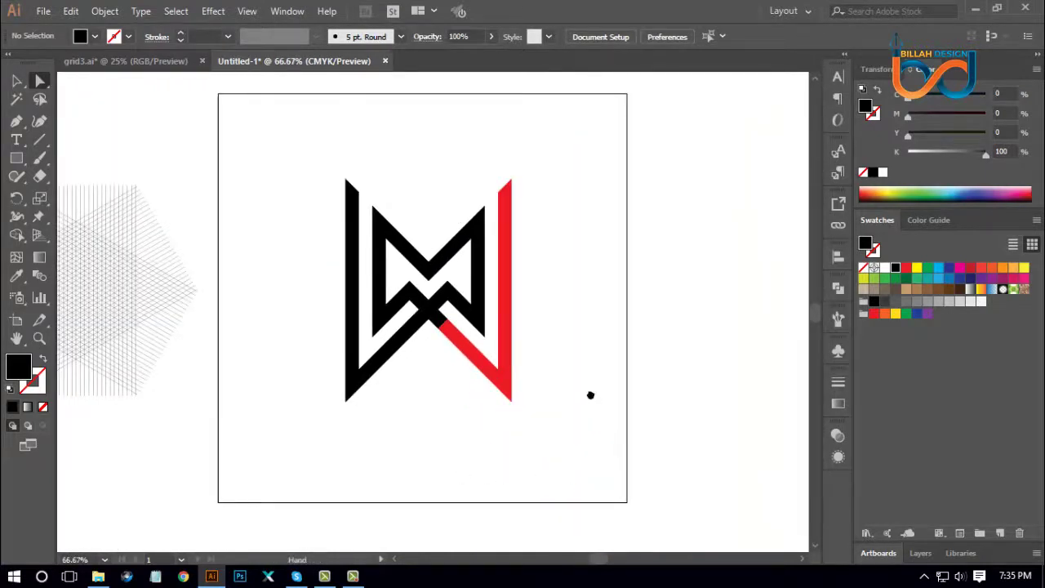
{"action": "left_click_drag", "start_coordinate": [590, 395], "coordinate": [595, 402]}
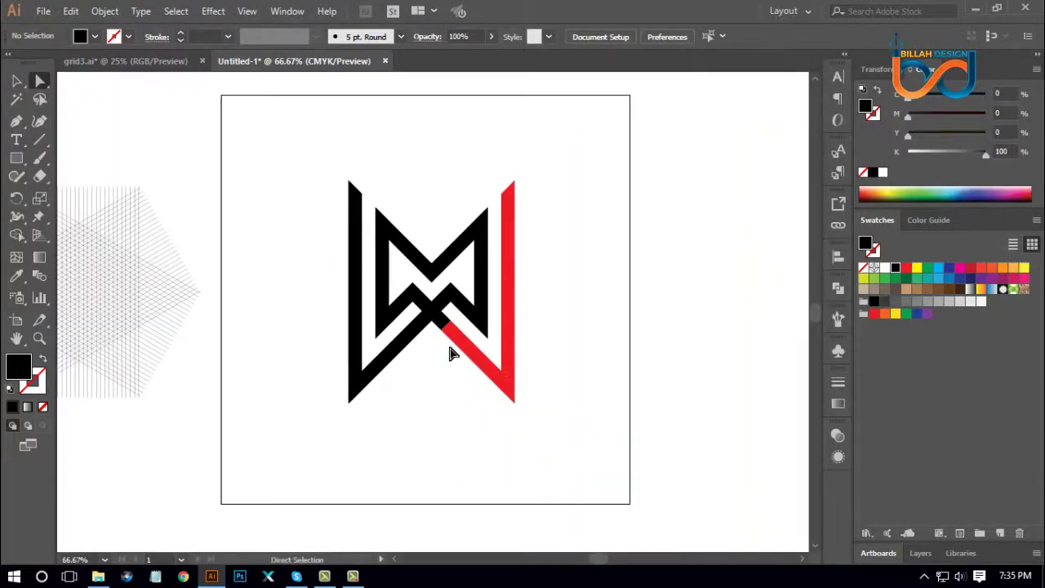
Fill all the W logo's paths with white.
{"action": "left_click", "coordinate": [483, 333]}
{"action": "key", "text": "ctrl+a"}
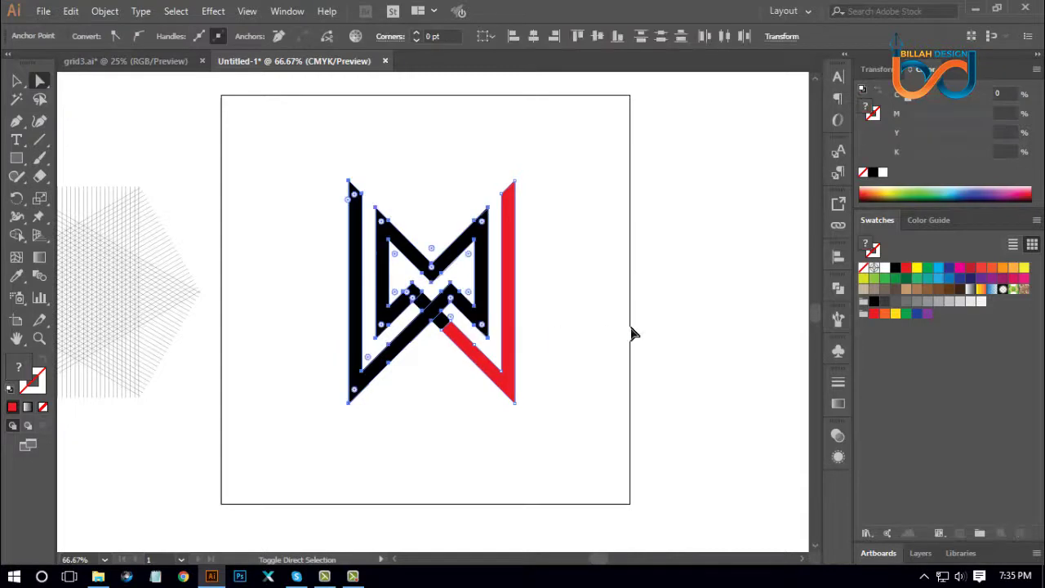
{"action": "left_click", "coordinate": [886, 270]}
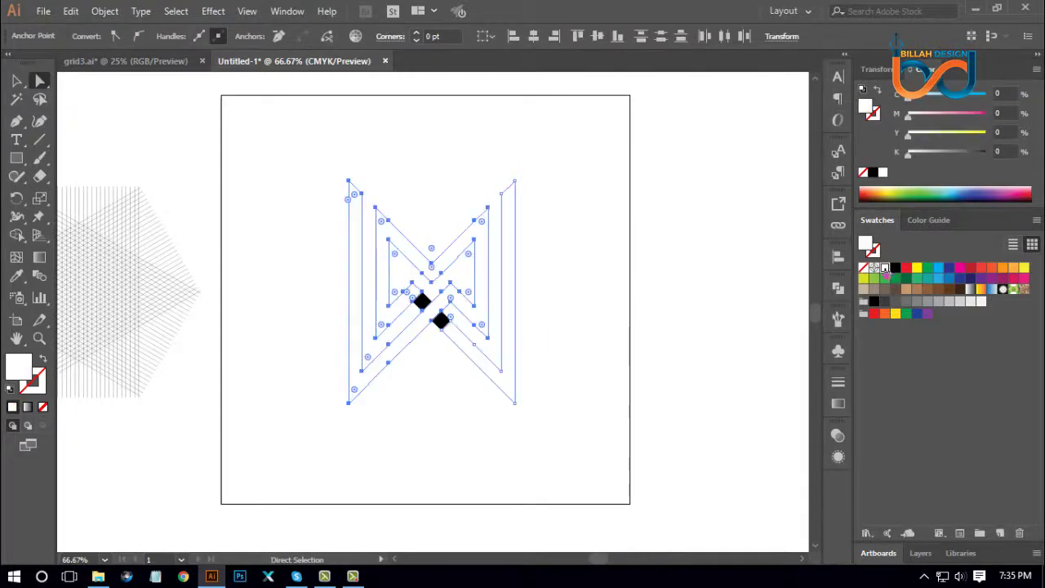
{"action": "left_click", "coordinate": [684, 319]}
Give the two small crossing diamonds a 50% grey fill.
{"action": "left_click", "coordinate": [440, 320]}
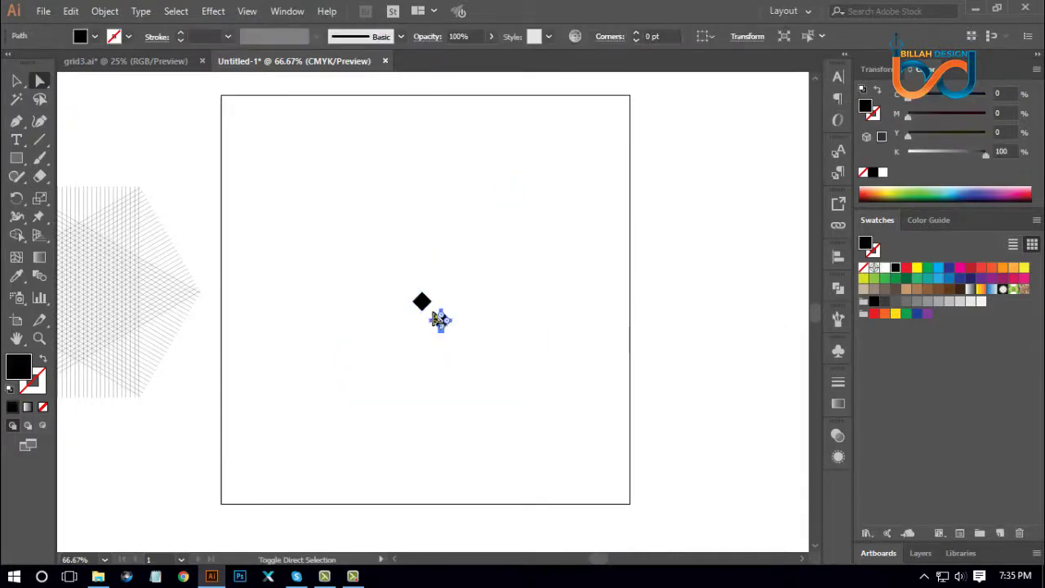
{"action": "left_click", "coordinate": [421, 301], "text": "shift"}
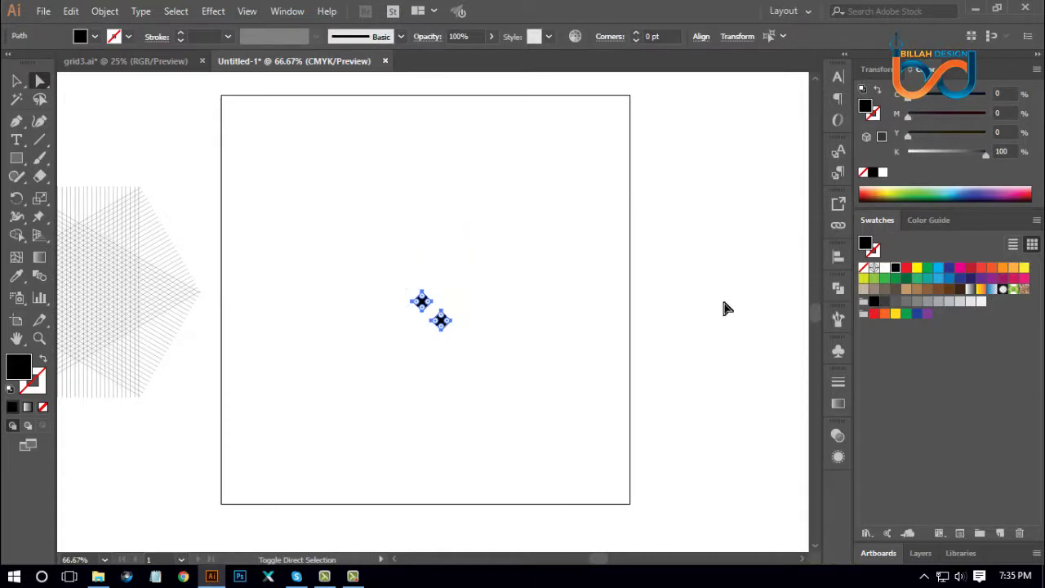
{"action": "left_click", "coordinate": [938, 302]}
{"action": "left_click", "coordinate": [928, 302]}
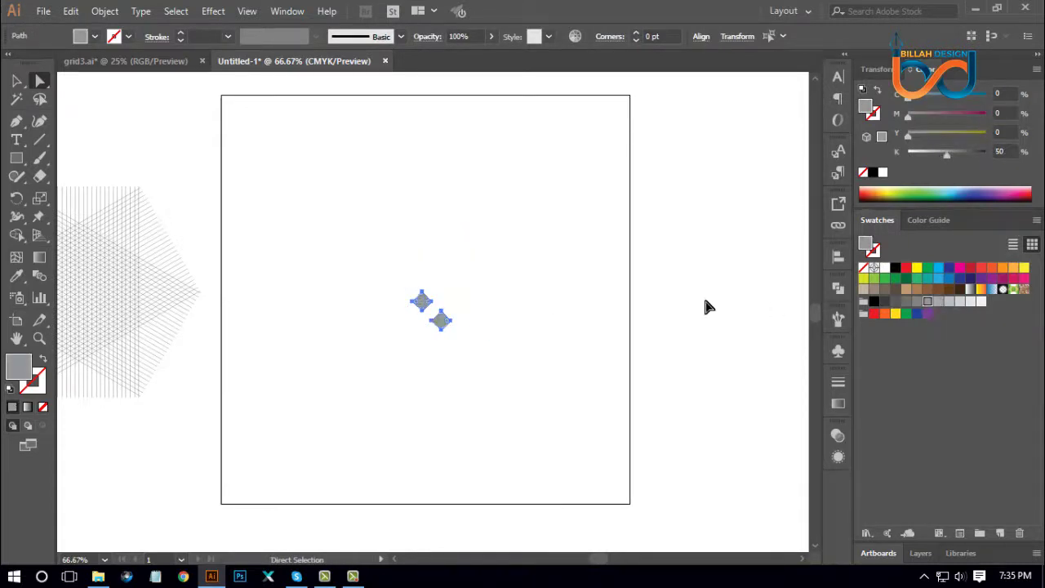
{"action": "left_click", "coordinate": [702, 308]}
{"action": "left_click", "coordinate": [16, 80]}
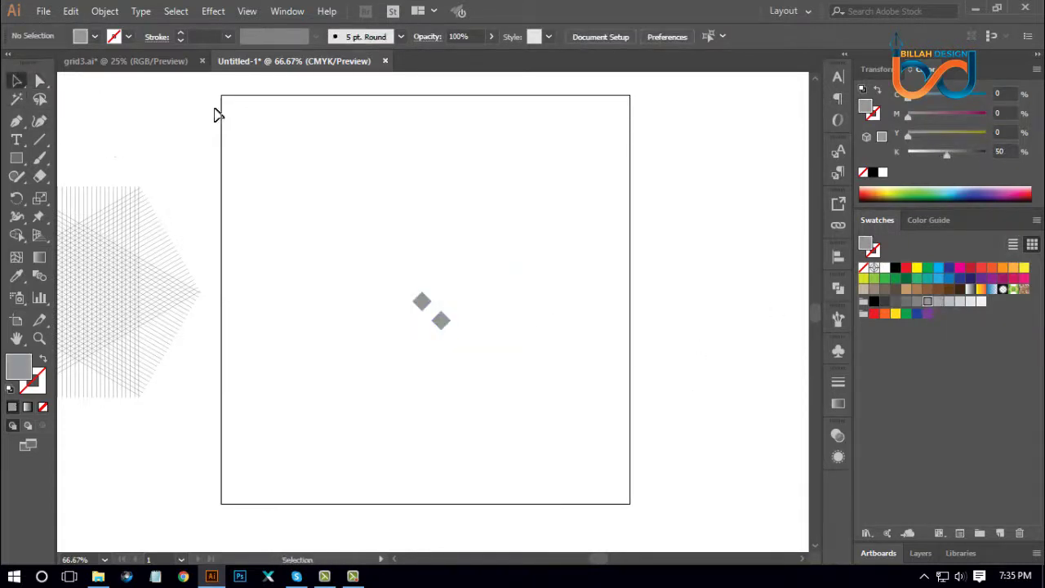
Draw a black rectangle over the whole artboard and send it to the back behind the logo.
{"action": "left_click", "coordinate": [16, 158]}
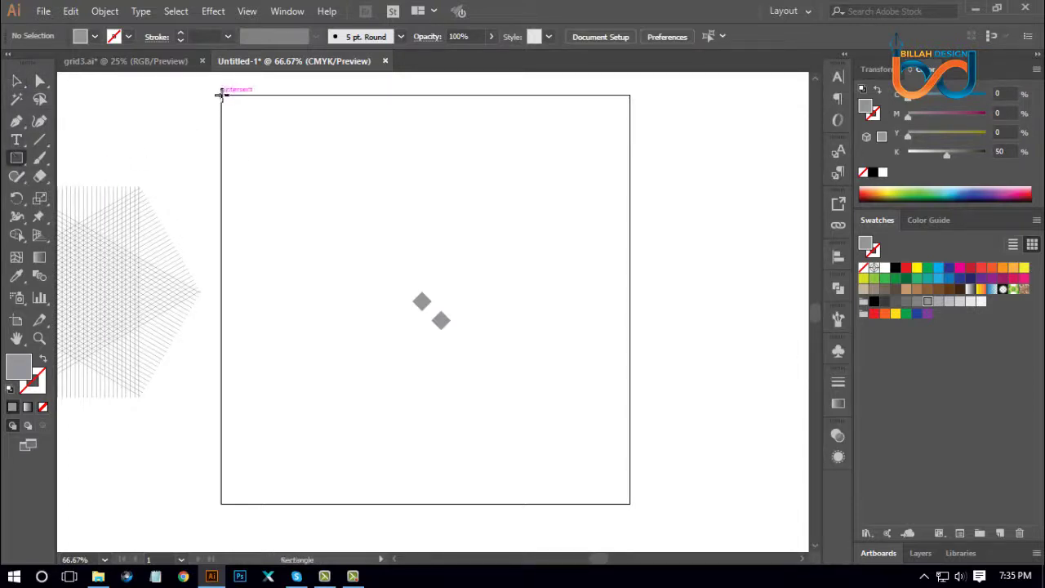
{"action": "left_click_drag", "start_coordinate": [222, 96], "coordinate": [630, 504]}
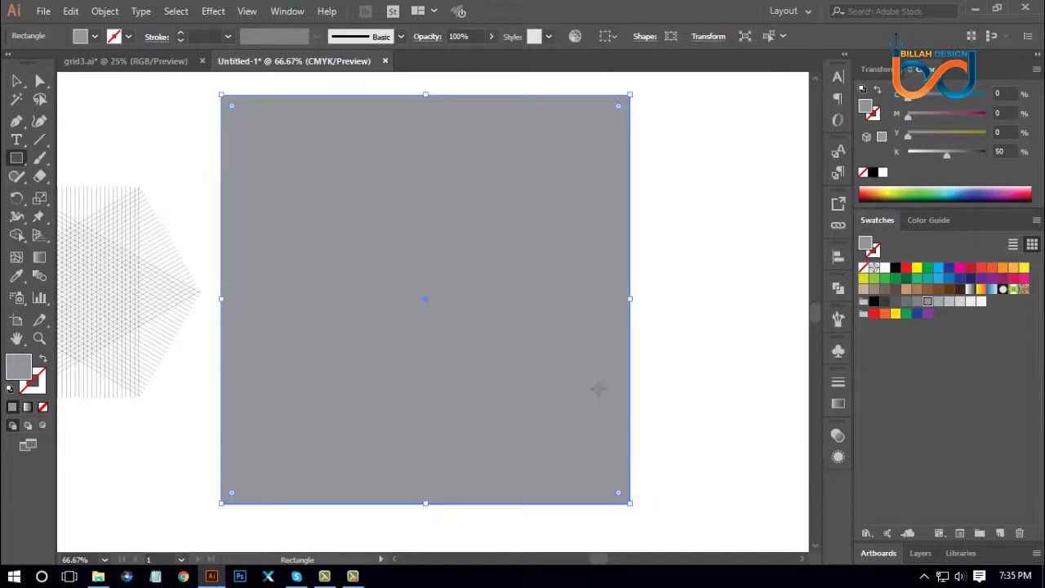
{"action": "left_click", "coordinate": [874, 301]}
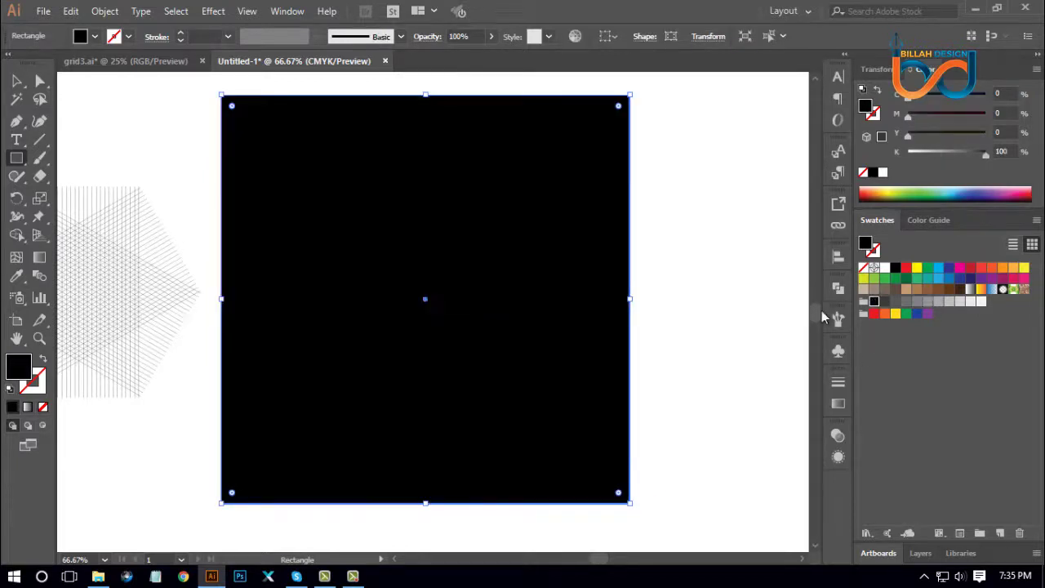
{"action": "right_click", "coordinate": [432, 223]}
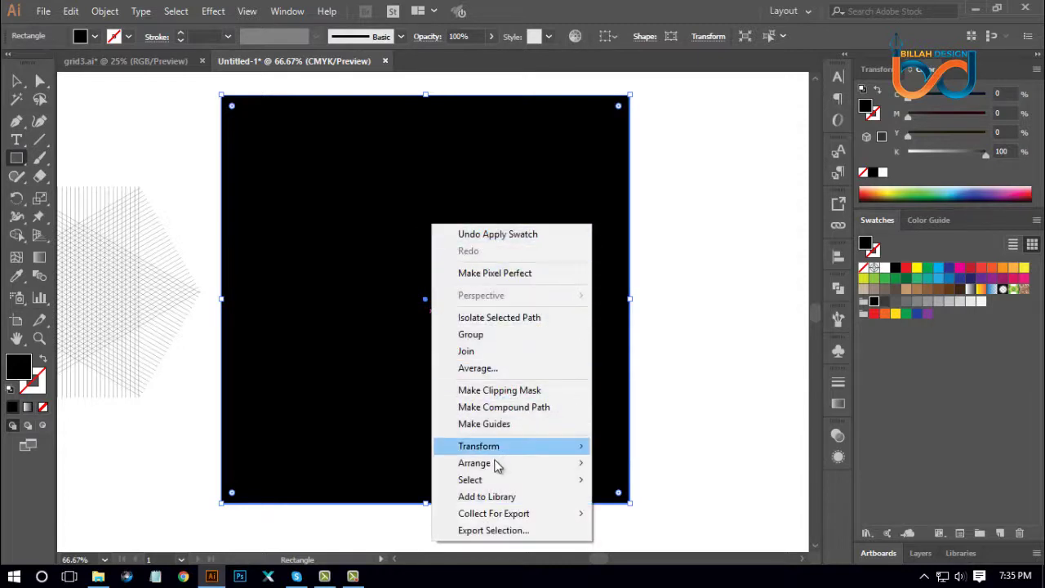
{"action": "mouse_move", "coordinate": [532, 469]}
{"action": "left_click", "coordinate": [633, 514]}
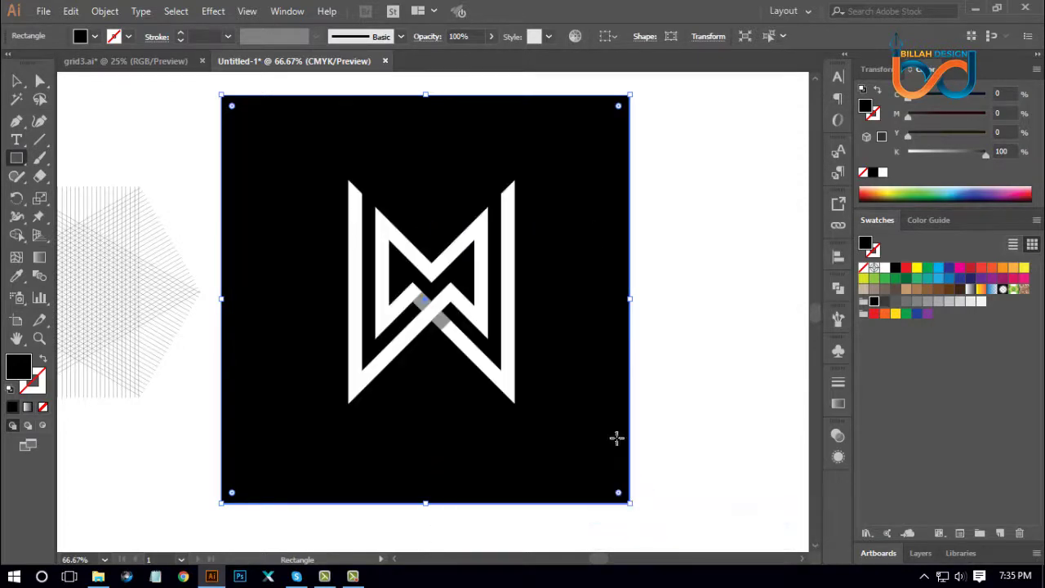
{"action": "left_click", "coordinate": [39, 80]}
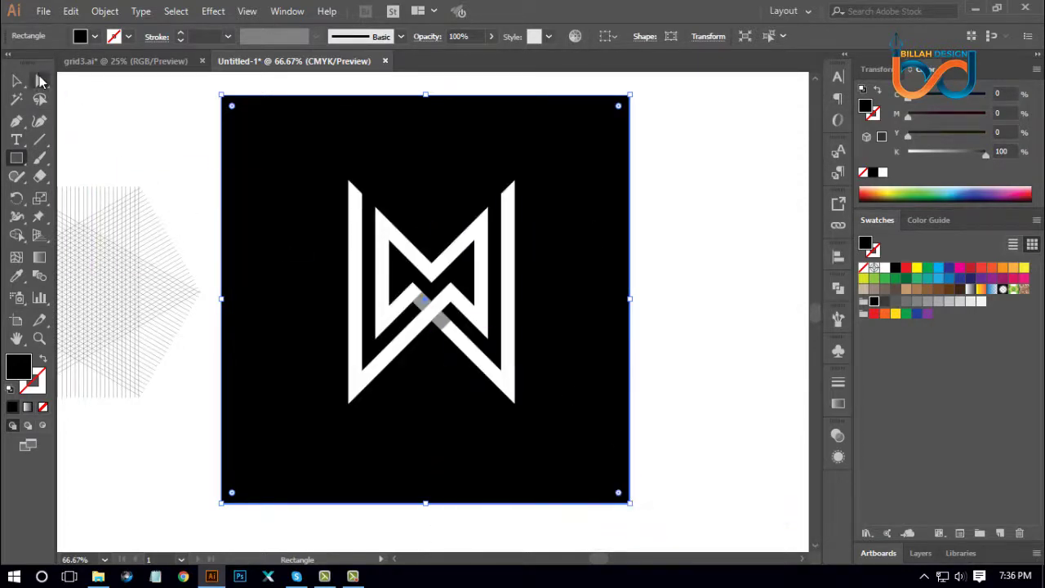
{"action": "left_click", "coordinate": [675, 332]}
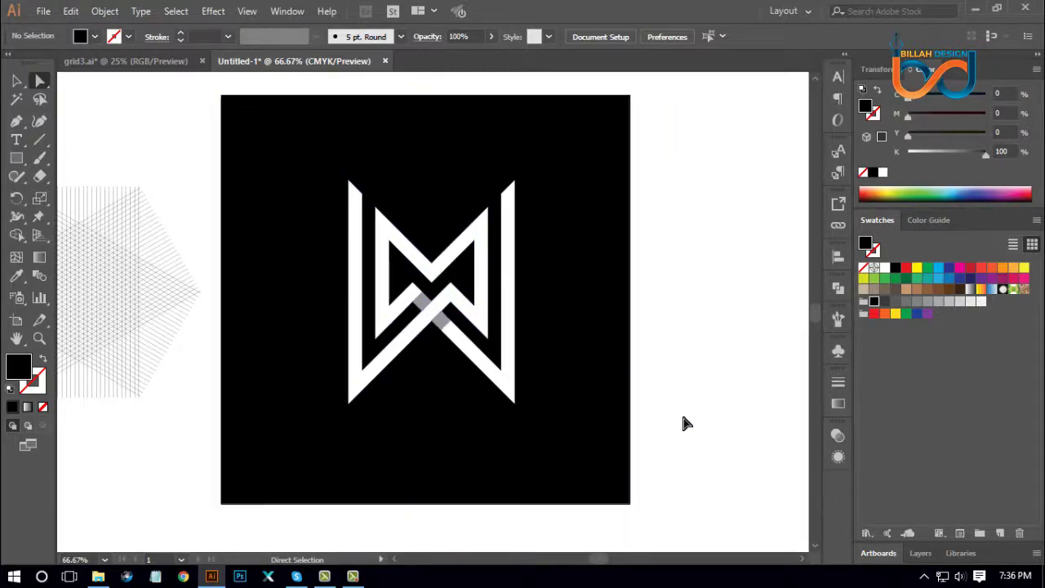
Darken both grey crossing diamonds from 50% through 60% to 70% grey.
{"action": "key", "text": "ctrl"}
{"action": "key", "text": "ctrl+plus"}
{"action": "key", "text": "ctrl+plus"}
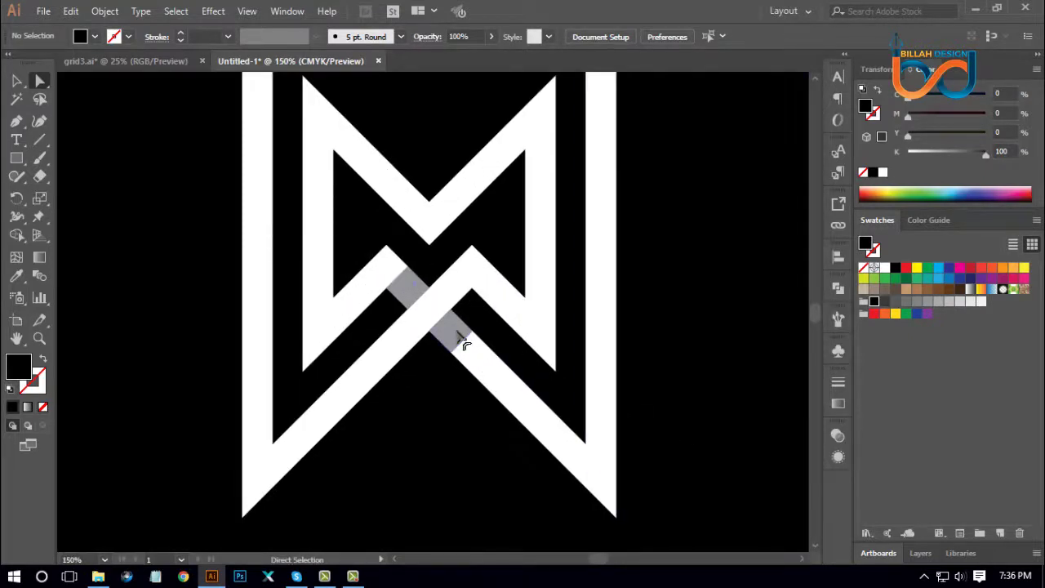
{"action": "left_click", "coordinate": [462, 343]}
{"action": "left_click", "coordinate": [413, 295], "text": "shift"}
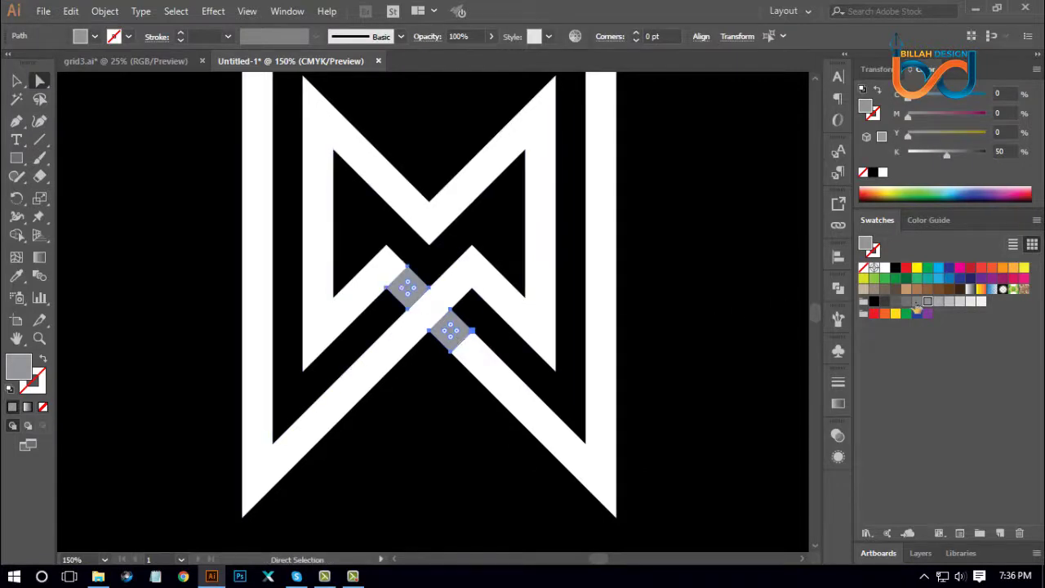
{"action": "left_click", "coordinate": [916, 302]}
{"action": "left_click", "coordinate": [908, 303]}
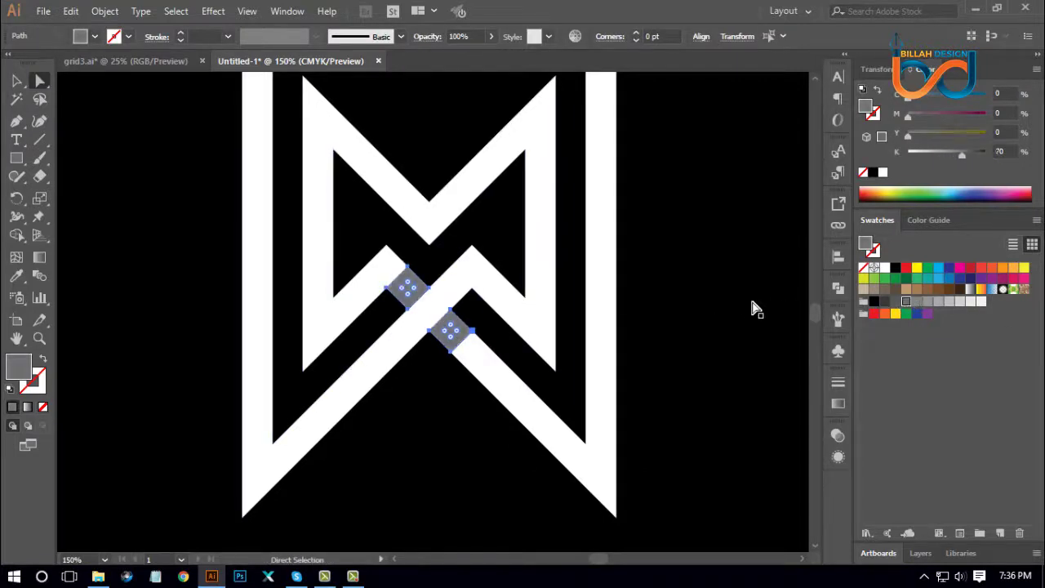
{"action": "key", "text": "ctrl+minus"}
{"action": "key", "text": "ctrl+minus"}
{"action": "key", "text": "ctrl+minus"}
{"action": "key", "text": "ctrl+minus"}
{"action": "left_click", "coordinate": [716, 378]}
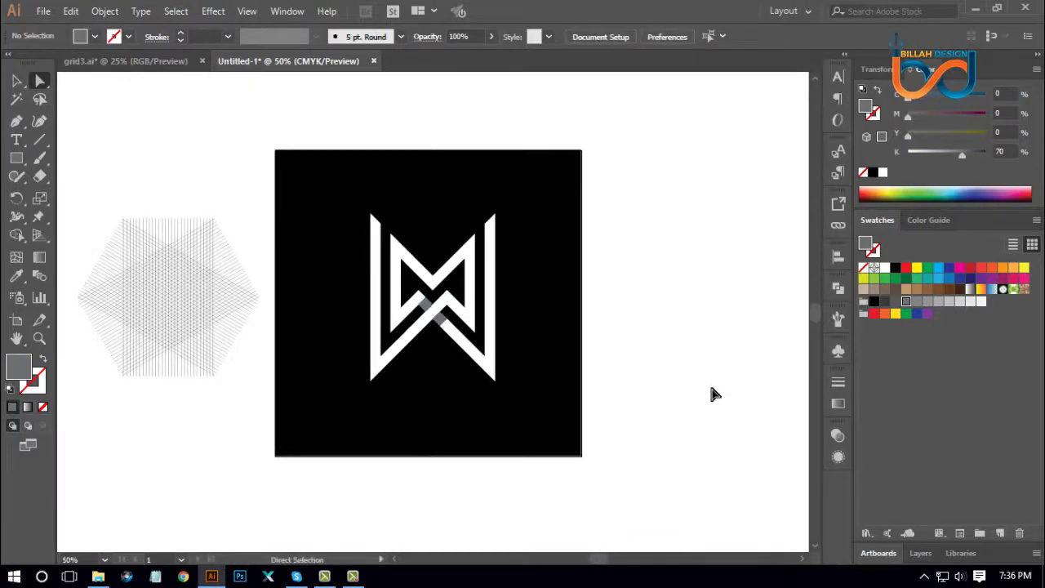
Select the black square together with the W logo and group them.
{"action": "left_click", "coordinate": [548, 273]}
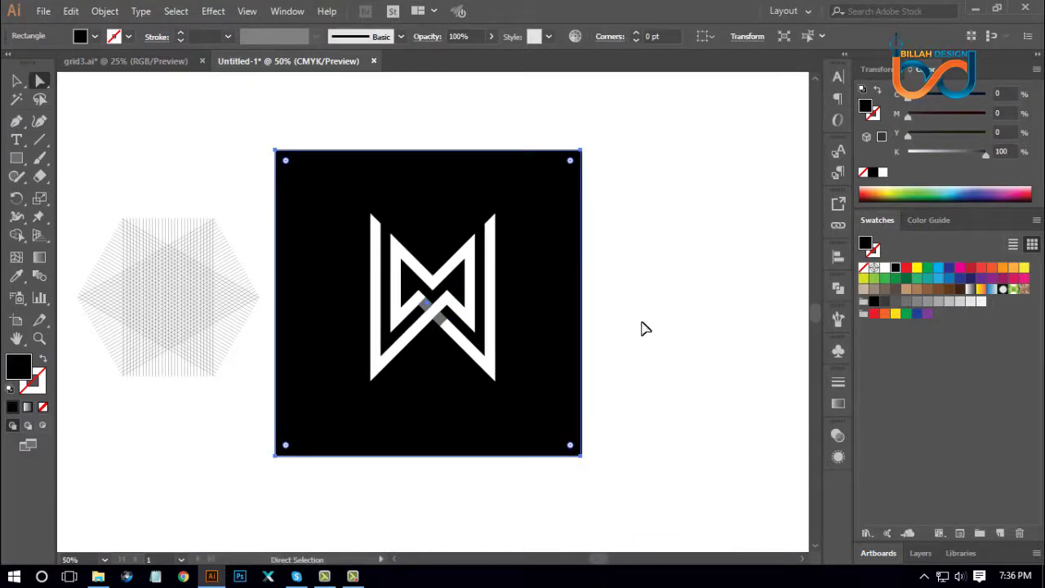
{"action": "left_click", "coordinate": [671, 361]}
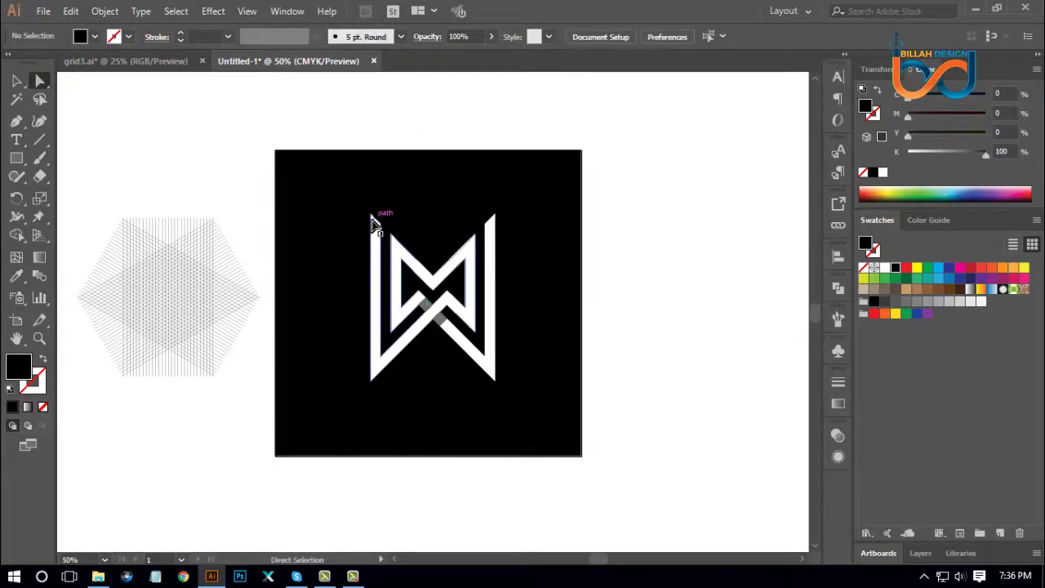
{"action": "key", "text": "v"}
{"action": "left_click_drag", "start_coordinate": [330, 199], "coordinate": [533, 417]}
{"action": "key", "text": "a"}
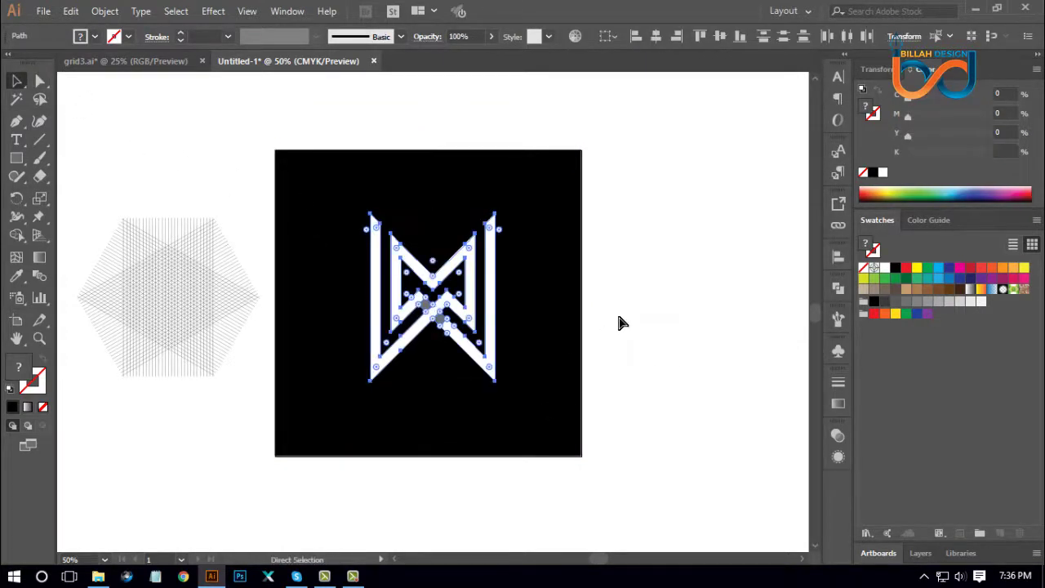
{"action": "left_click", "coordinate": [651, 352]}
{"action": "key", "text": "v"}
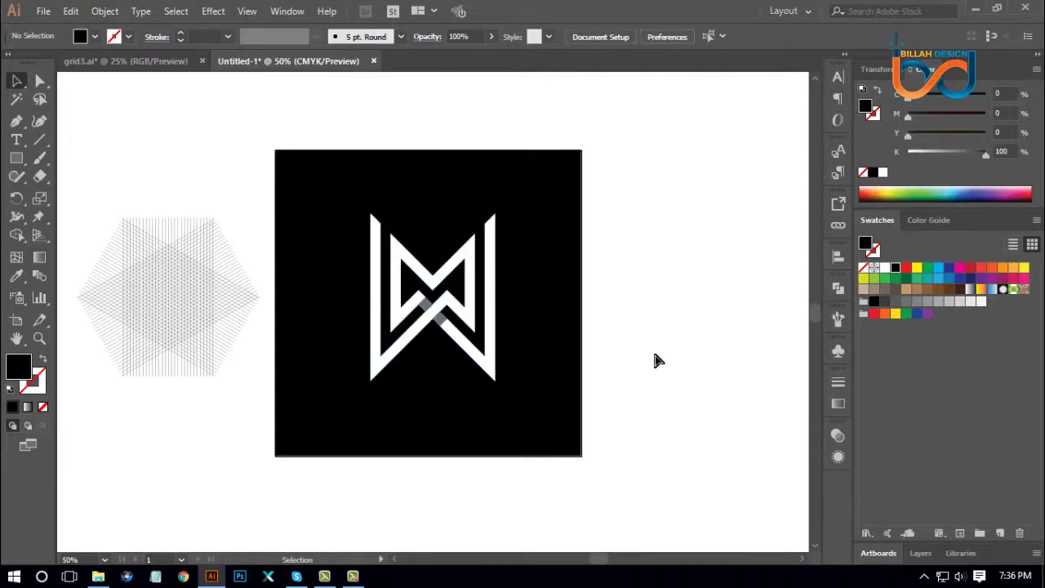
{"action": "key", "text": "ctrl+alt"}
{"action": "key", "text": "ctrl+a"}
{"action": "left_click", "coordinate": [674, 396]}
{"action": "left_click_drag", "start_coordinate": [657, 218], "coordinate": [362, 411]}
{"action": "key", "text": "a"}
{"action": "key", "text": "ctrl+g"}
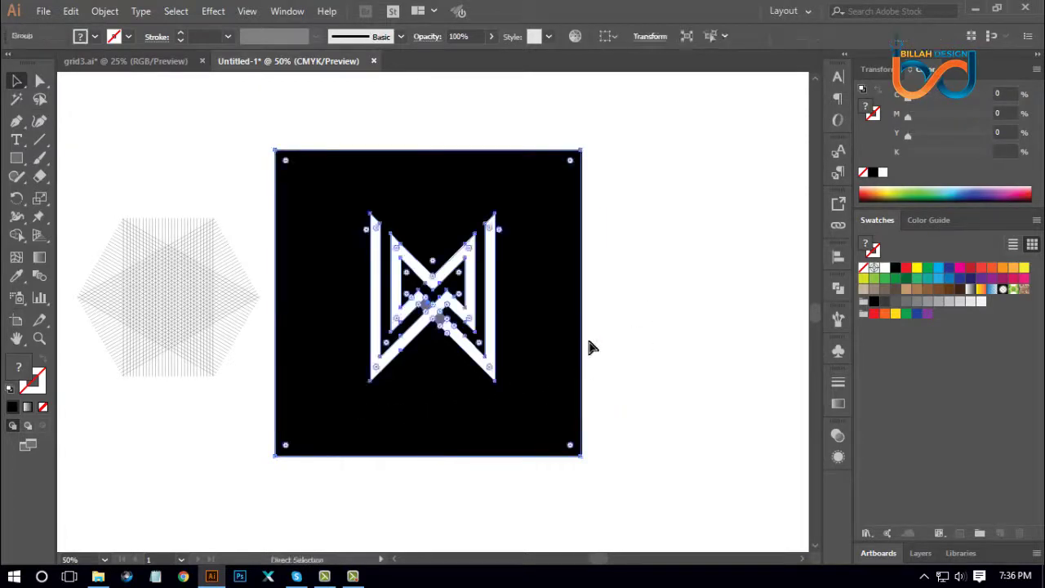
Scale the logo group down about its centre.
{"action": "key", "text": "v"}
{"action": "left_click_drag", "start_coordinate": [581, 151], "coordinate": [502, 235]}
{"action": "left_click", "coordinate": [528, 367]}
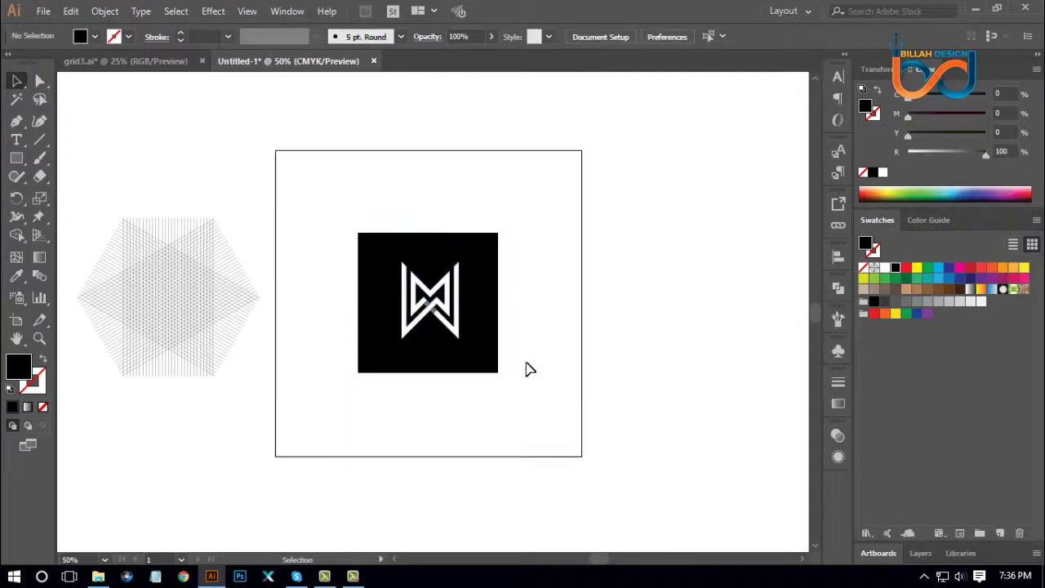
Move the logo group off the artboard to the right and fine-tune its position.
{"action": "left_click_drag", "start_coordinate": [494, 344], "coordinate": [729, 335]}
{"action": "left_click", "coordinate": [723, 367]}
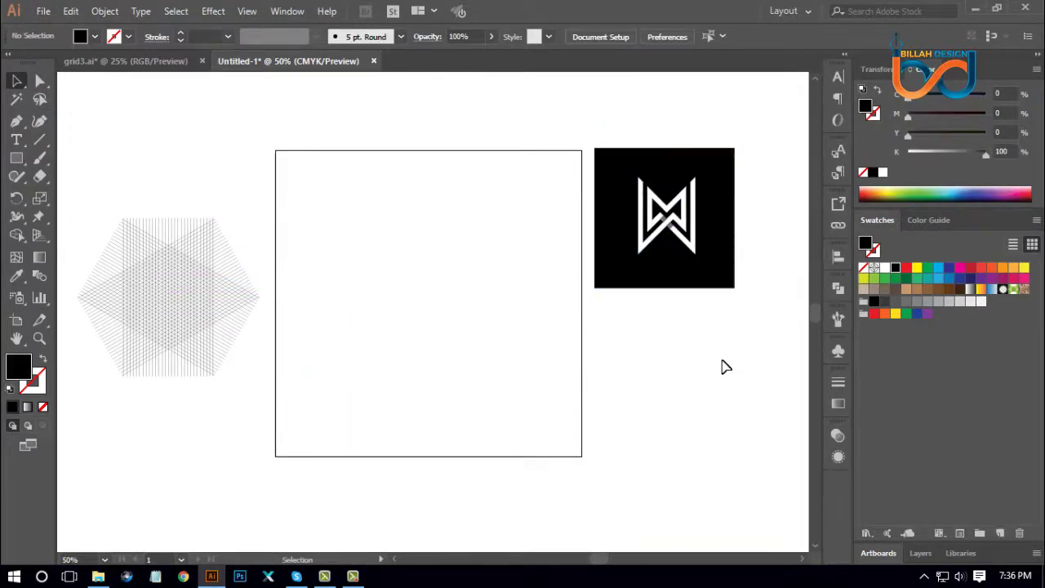
{"action": "mouse_move", "coordinate": [694, 255]}
{"action": "left_mouse_down"}
{"action": "mouse_move", "coordinate": [700, 221]}
{"action": "mouse_move", "coordinate": [682, 204]}
{"action": "mouse_move", "coordinate": [693, 247]}
{"action": "left_mouse_up"}
{"action": "left_click", "coordinate": [698, 358]}
{"action": "mouse_move", "coordinate": [658, 245]}
{"action": "left_mouse_down"}
{"action": "mouse_move", "coordinate": [657, 205]}
{"action": "mouse_move", "coordinate": [684, 210]}
{"action": "mouse_move", "coordinate": [645, 234]}
{"action": "mouse_move", "coordinate": [672, 215]}
{"action": "mouse_move", "coordinate": [665, 253]}
{"action": "left_mouse_up"}
{"action": "left_click", "coordinate": [704, 368]}
{"action": "key", "text": "ctrl+plus"}
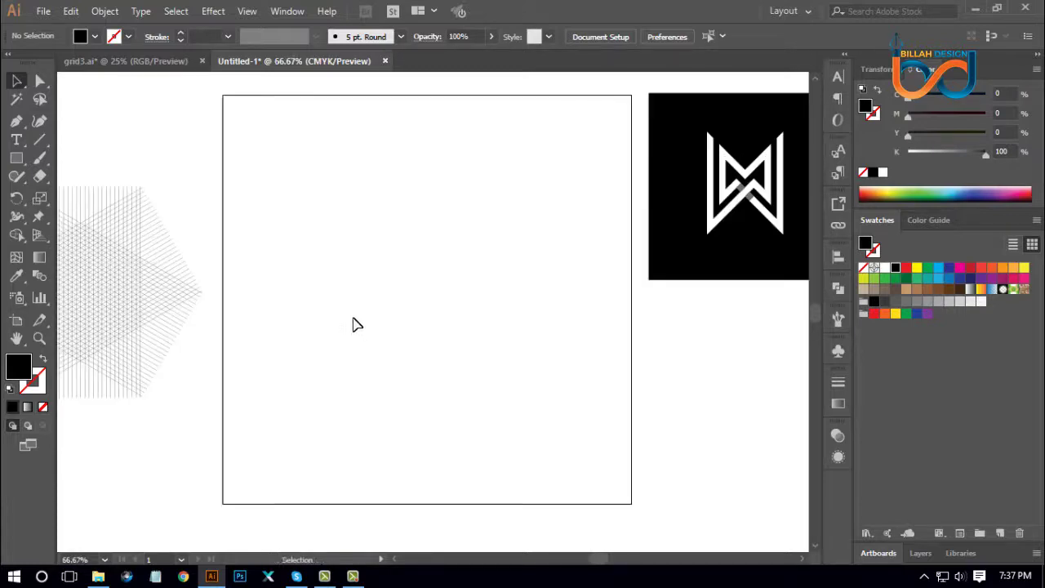
Move the isometric grid onto the centre of the artboard.
{"action": "left_click_drag", "start_coordinate": [347, 311], "coordinate": [362, 322]}
{"action": "left_click_drag", "start_coordinate": [143, 291], "coordinate": [490, 273]}
{"action": "left_click", "coordinate": [621, 405]}
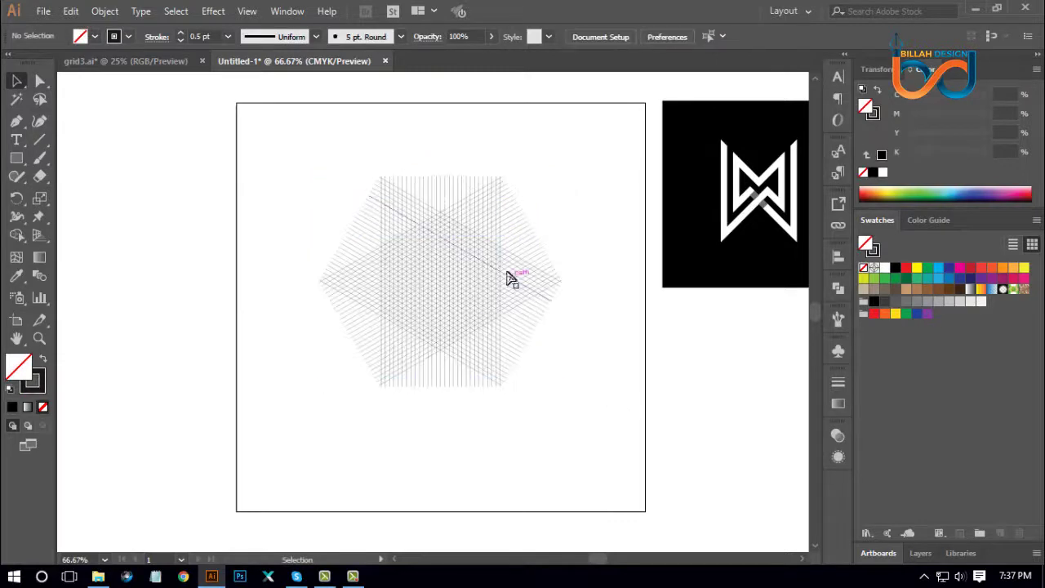
{"action": "key", "text": "ctrl+plus"}
{"action": "key", "text": "ctrl+plus"}
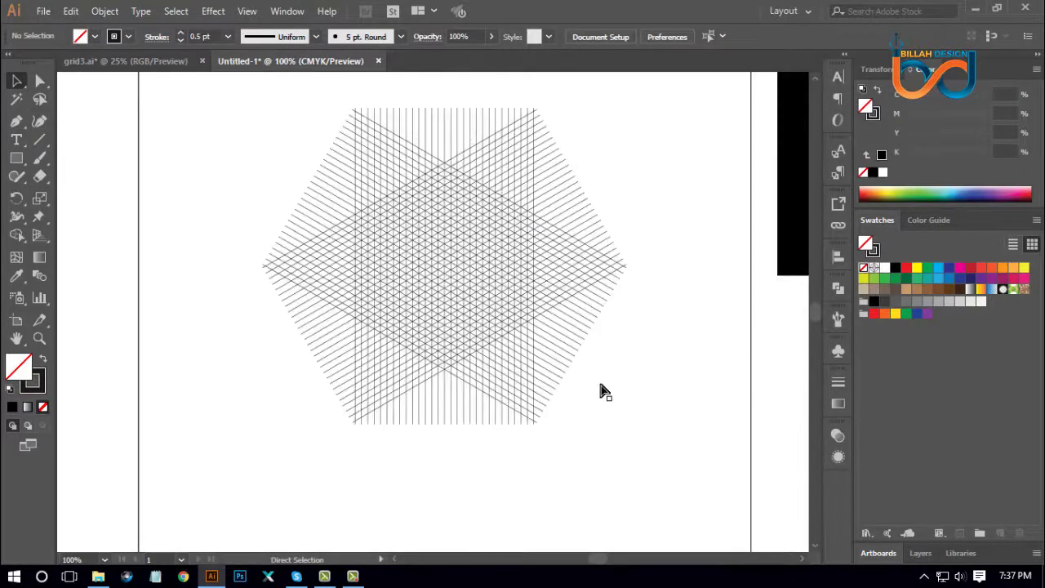
{"action": "left_click_drag", "start_coordinate": [633, 253], "coordinate": [607, 343]}
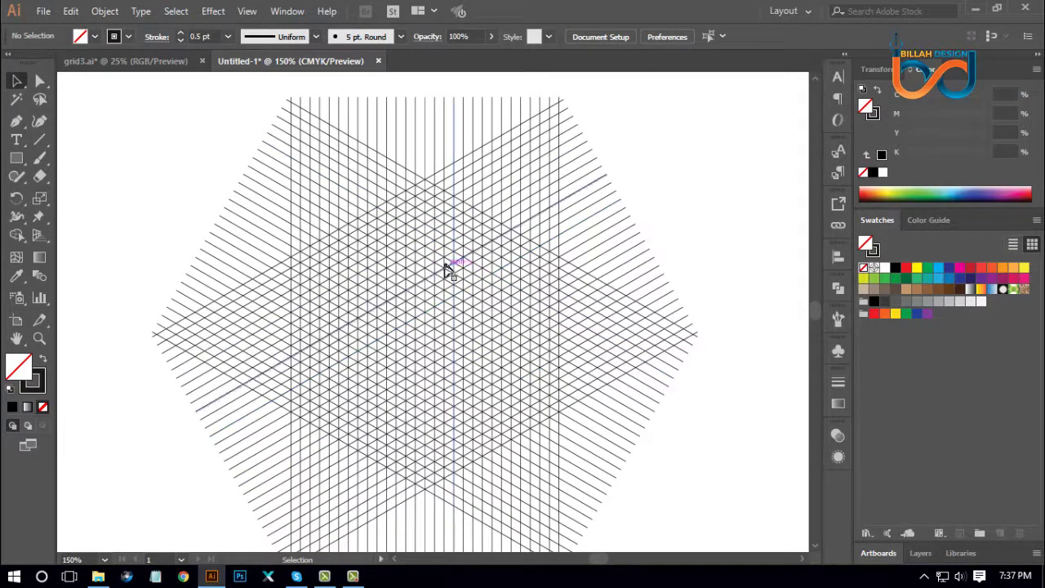
{"action": "left_click", "coordinate": [517, 319]}
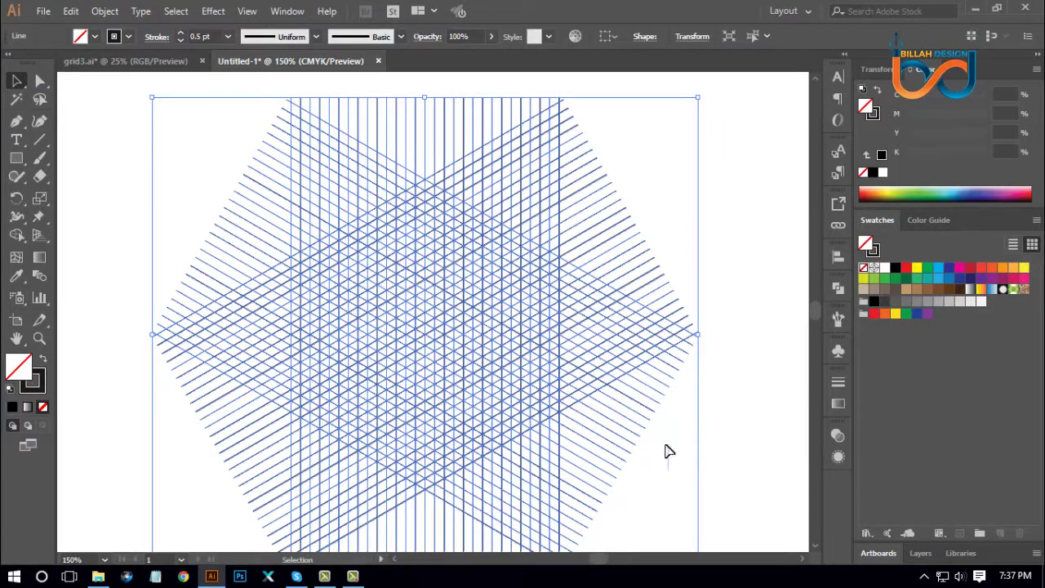
{"action": "left_click", "coordinate": [675, 474]}
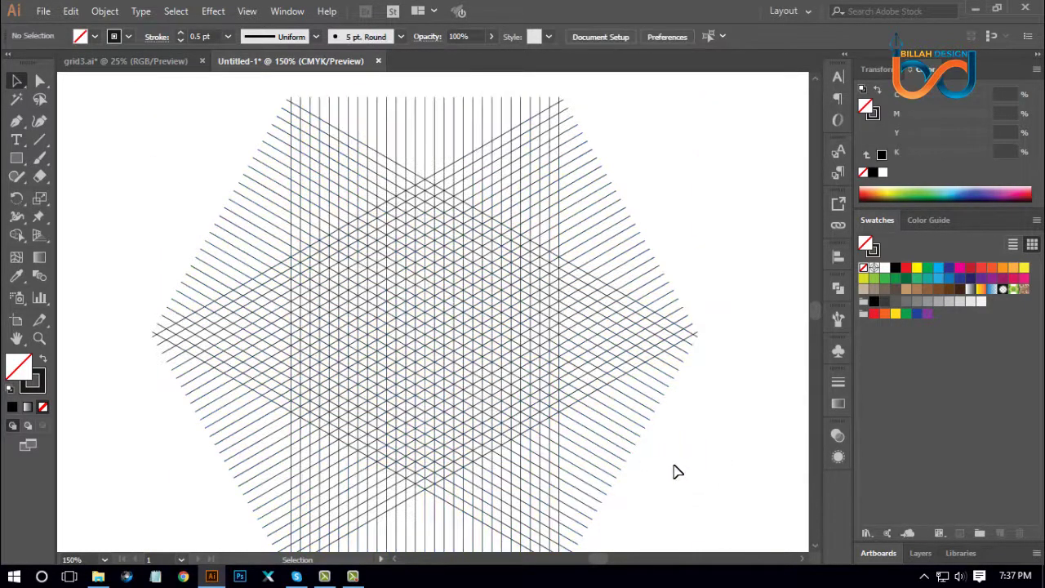
Select the grid lines and set their stroke to 80% grey.
{"action": "key", "text": "ctrl+plus"}
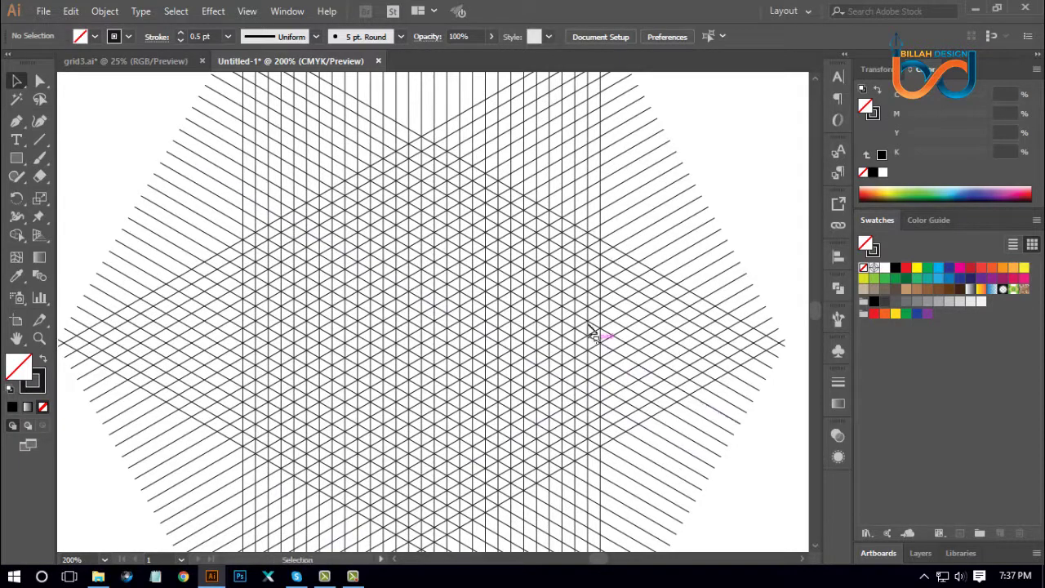
{"action": "left_click_drag", "start_coordinate": [597, 334], "coordinate": [560, 315]}
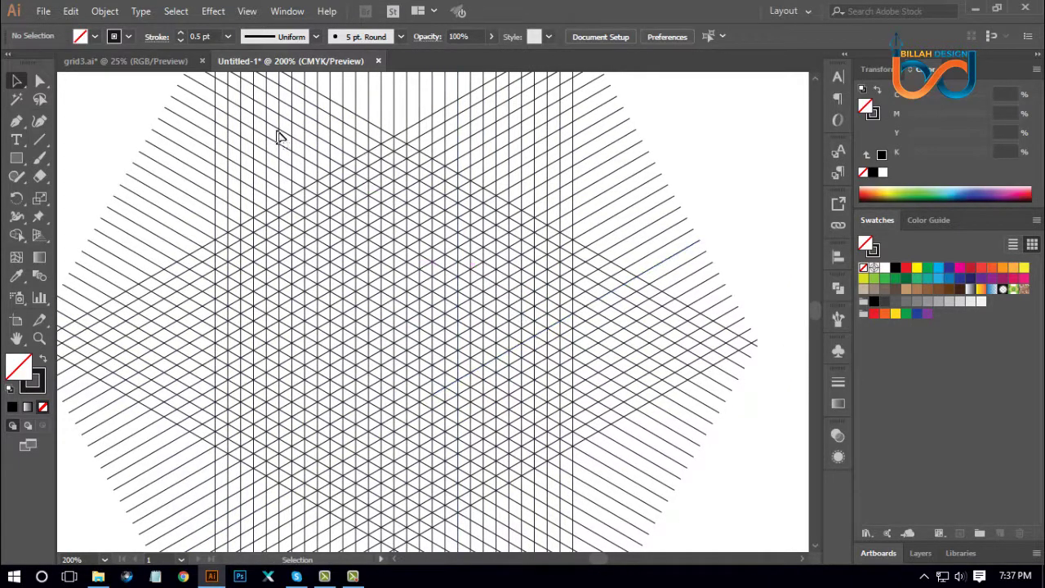
{"action": "left_click", "coordinate": [372, 174]}
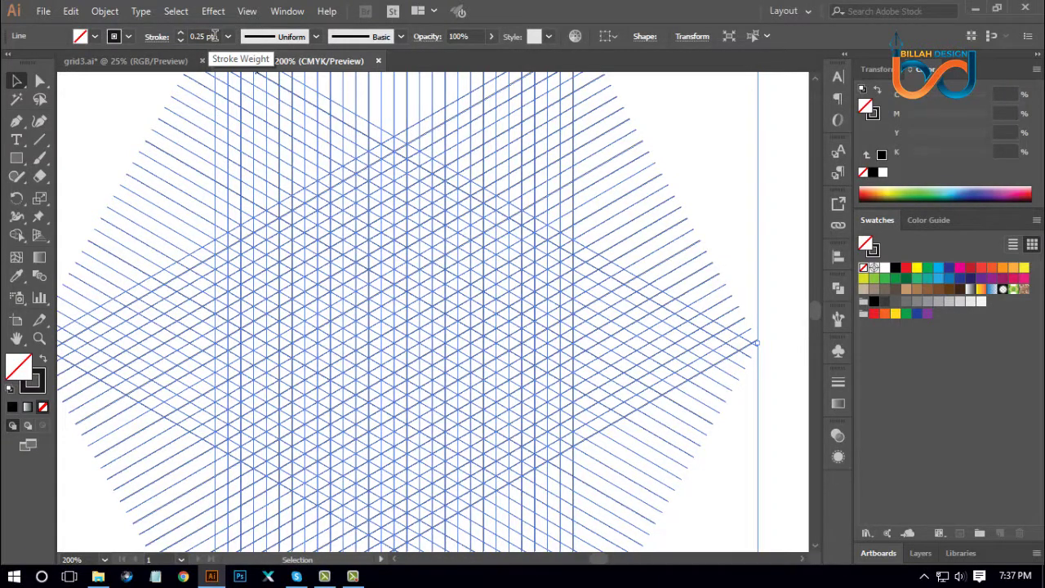
{"action": "left_click", "coordinate": [707, 164]}
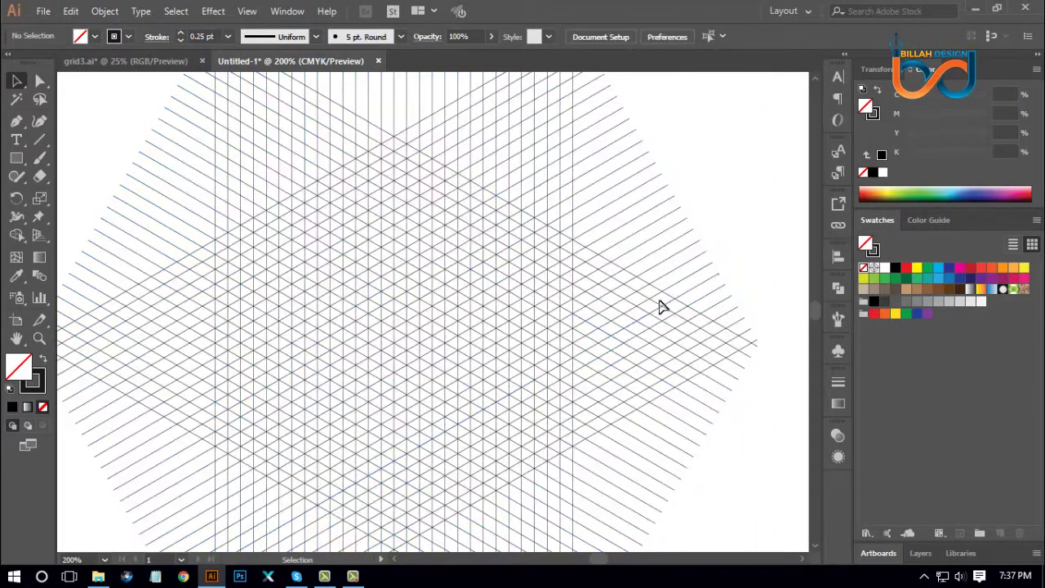
{"action": "left_click", "coordinate": [471, 276]}
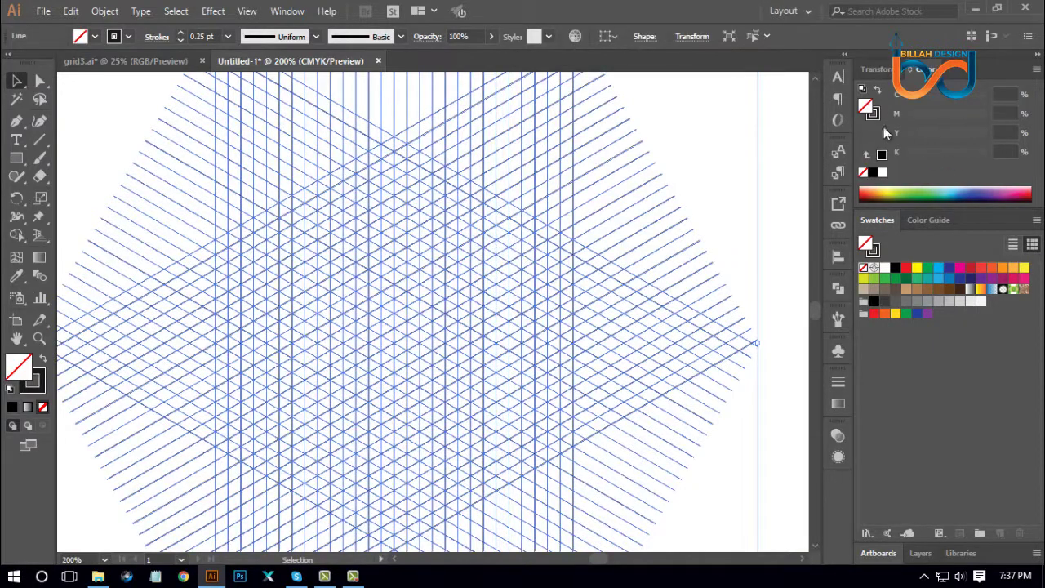
{"action": "left_click", "coordinate": [870, 115]}
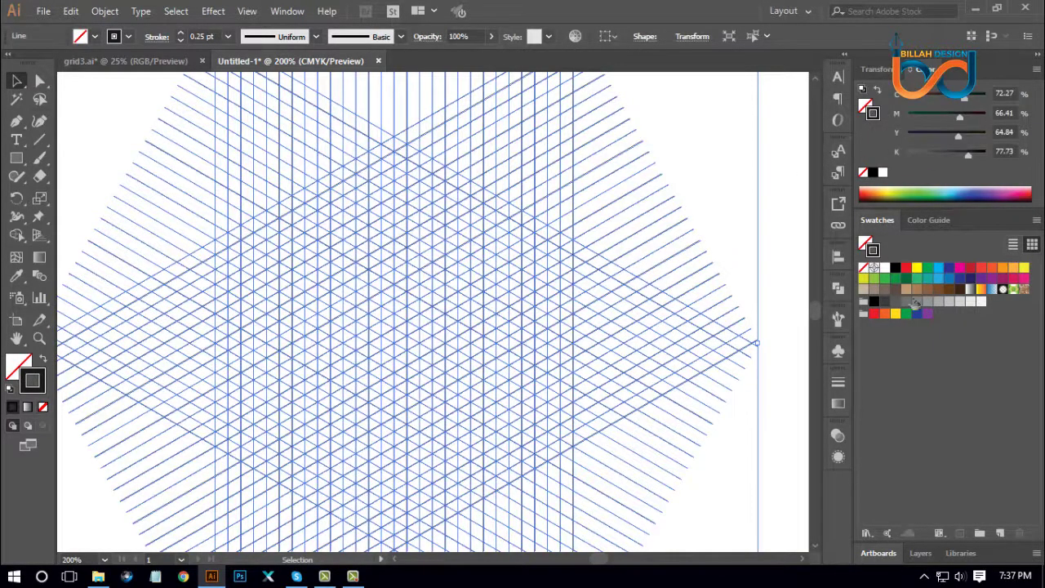
{"action": "left_click", "coordinate": [896, 302]}
{"action": "left_click", "coordinate": [724, 204]}
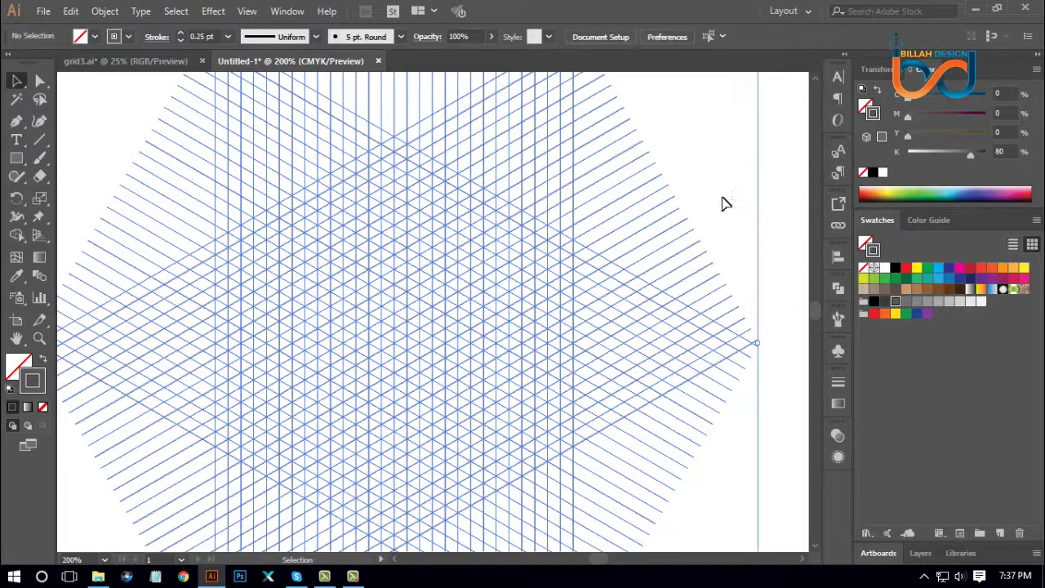
{"action": "left_click", "coordinate": [477, 265]}
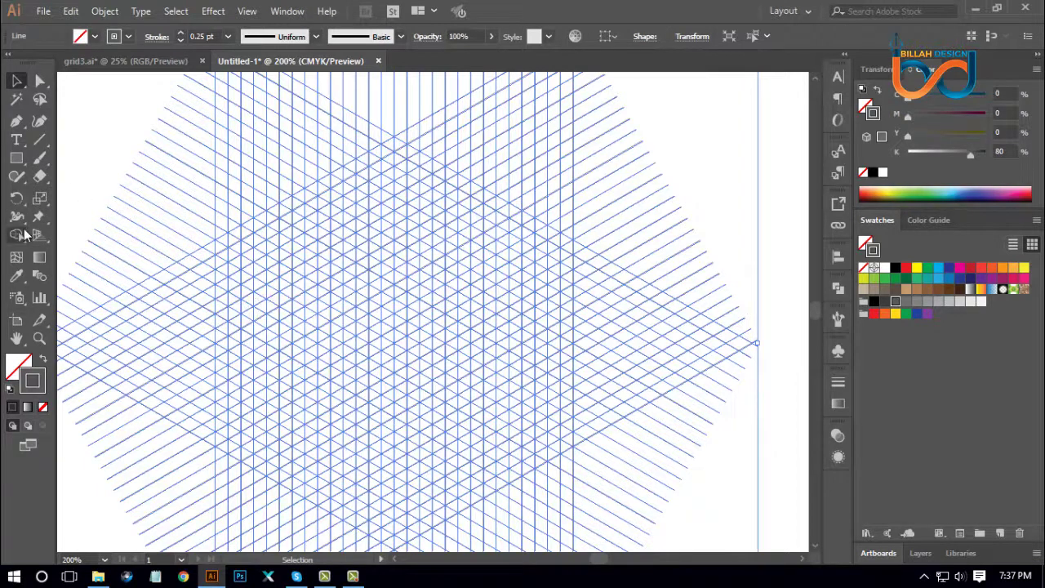
With Shape Builder and a black fill, merge grid cells into the chevron top.
{"action": "left_click", "coordinate": [17, 235]}
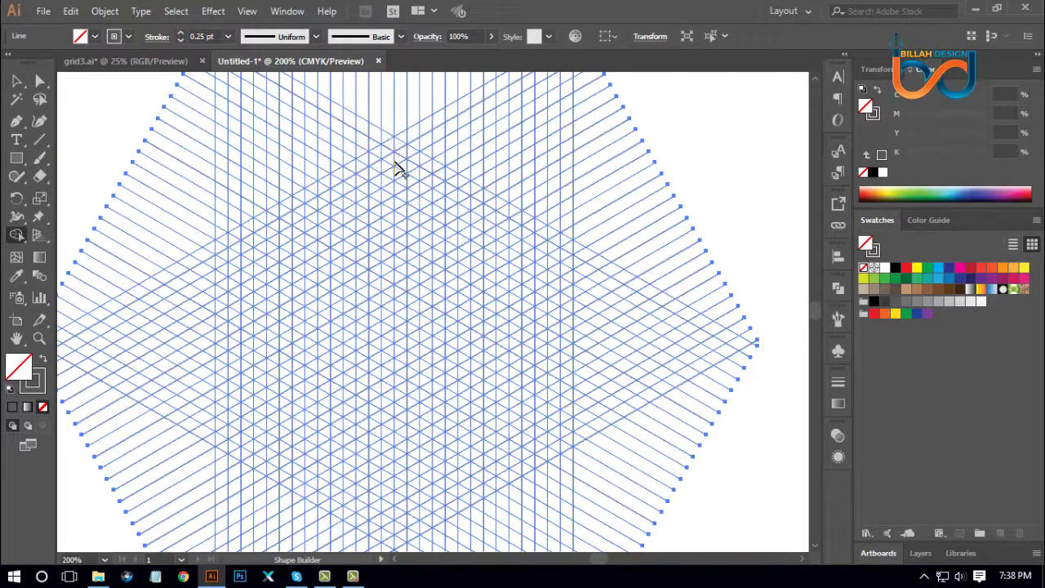
{"action": "left_click", "coordinate": [375, 260]}
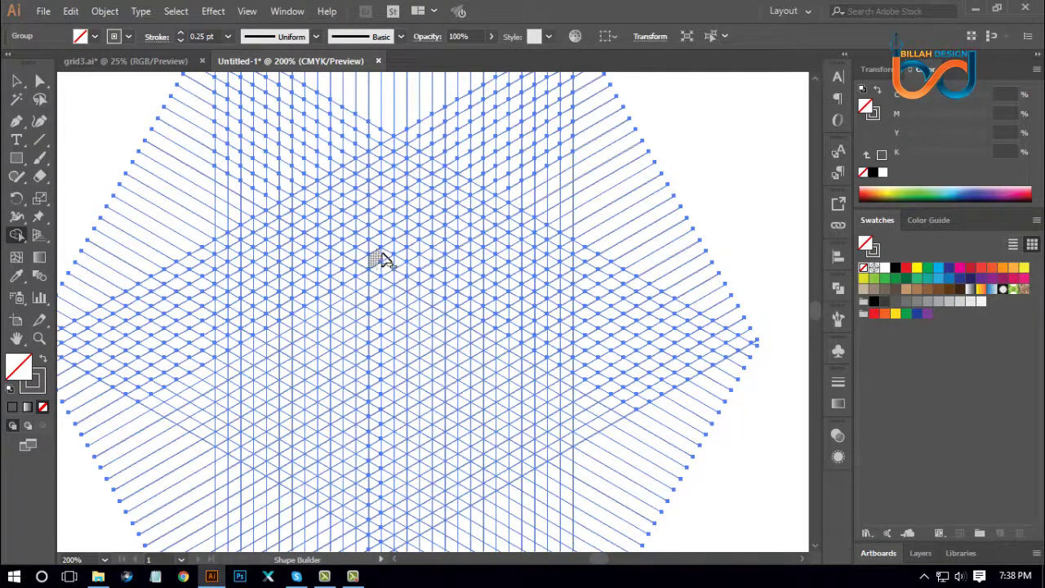
{"action": "left_click", "coordinate": [895, 268]}
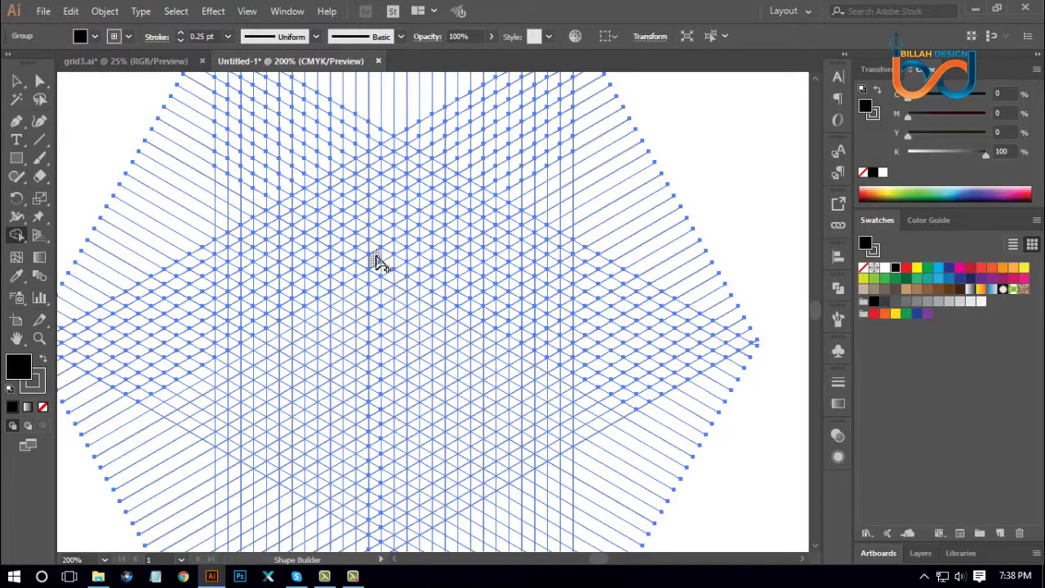
{"action": "left_click_drag", "start_coordinate": [384, 257], "coordinate": [416, 237]}
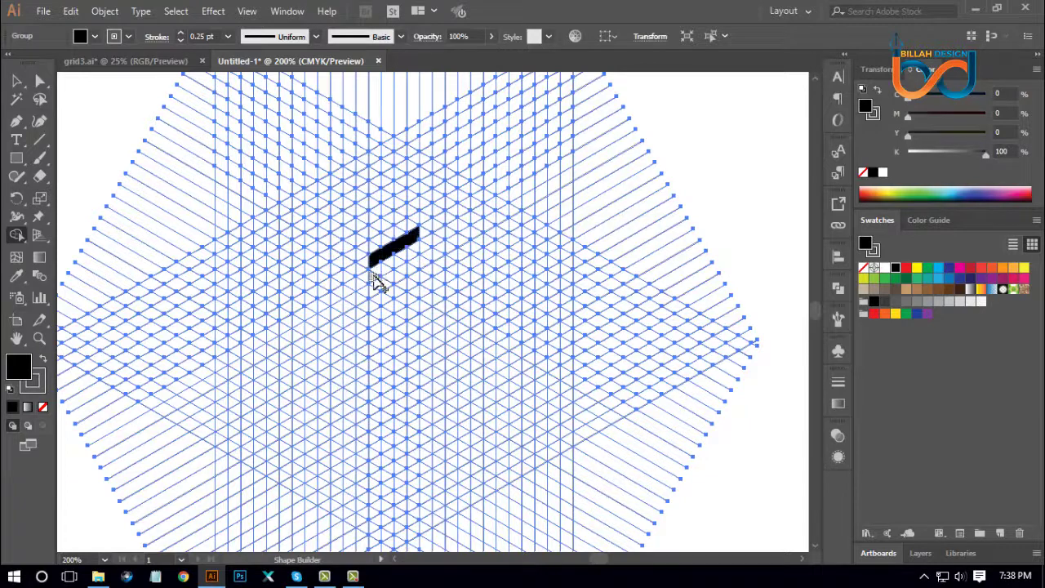
{"action": "left_click_drag", "start_coordinate": [379, 275], "coordinate": [382, 277]}
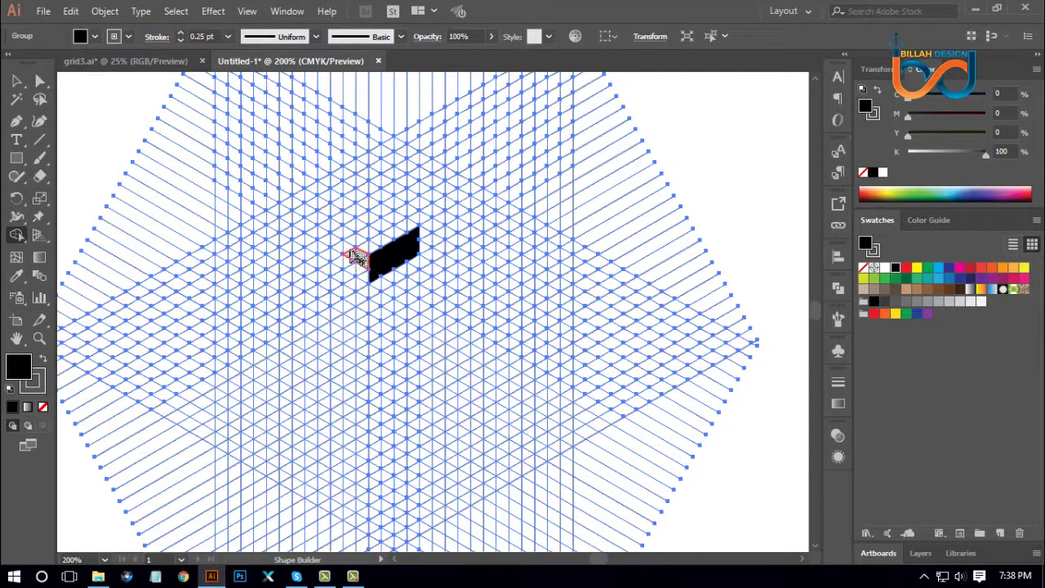
{"action": "left_click_drag", "start_coordinate": [336, 246], "coordinate": [327, 242]}
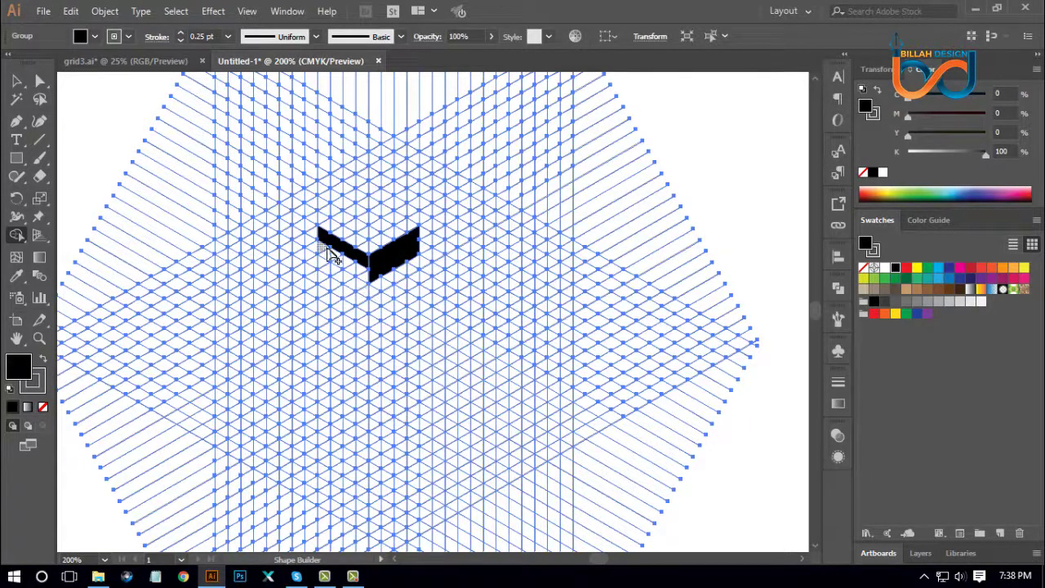
{"action": "left_click_drag", "start_coordinate": [327, 246], "coordinate": [367, 272]}
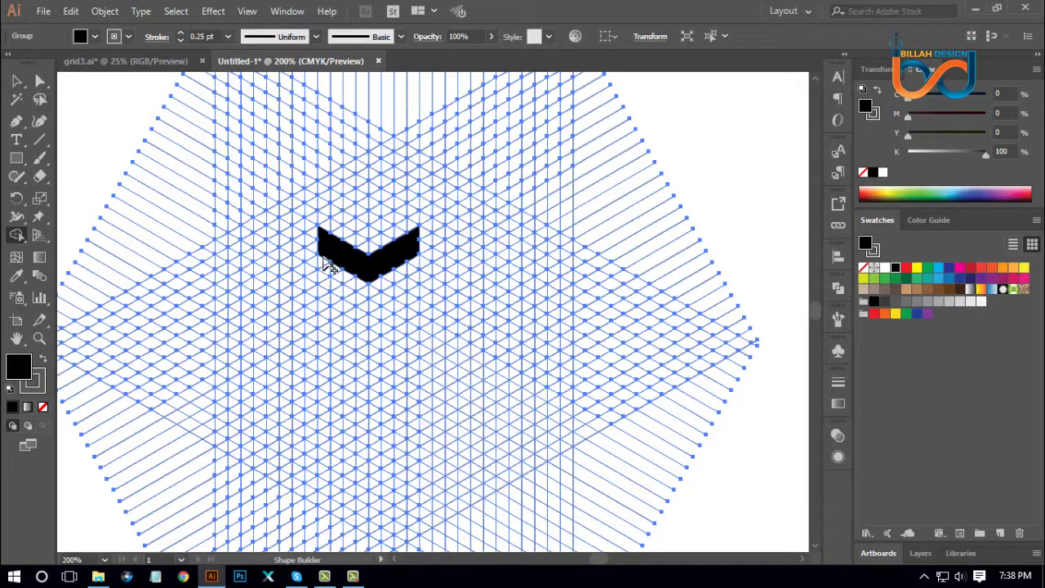
Merge cells into the left leg and the lower arm rising up-right.
{"action": "left_click_drag", "start_coordinate": [329, 265], "coordinate": [328, 325]}
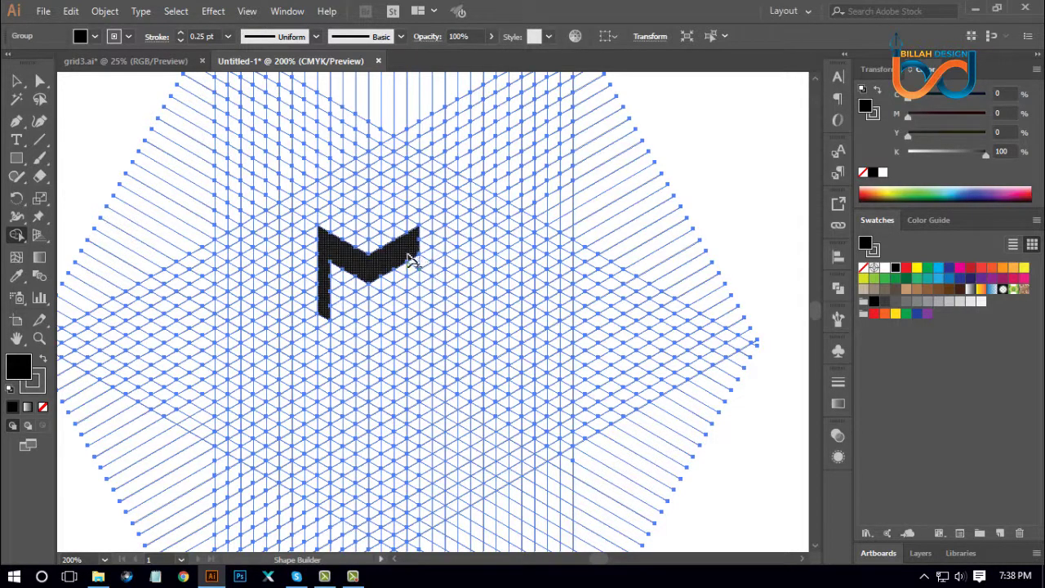
{"action": "left_click_drag", "start_coordinate": [338, 269], "coordinate": [339, 332]}
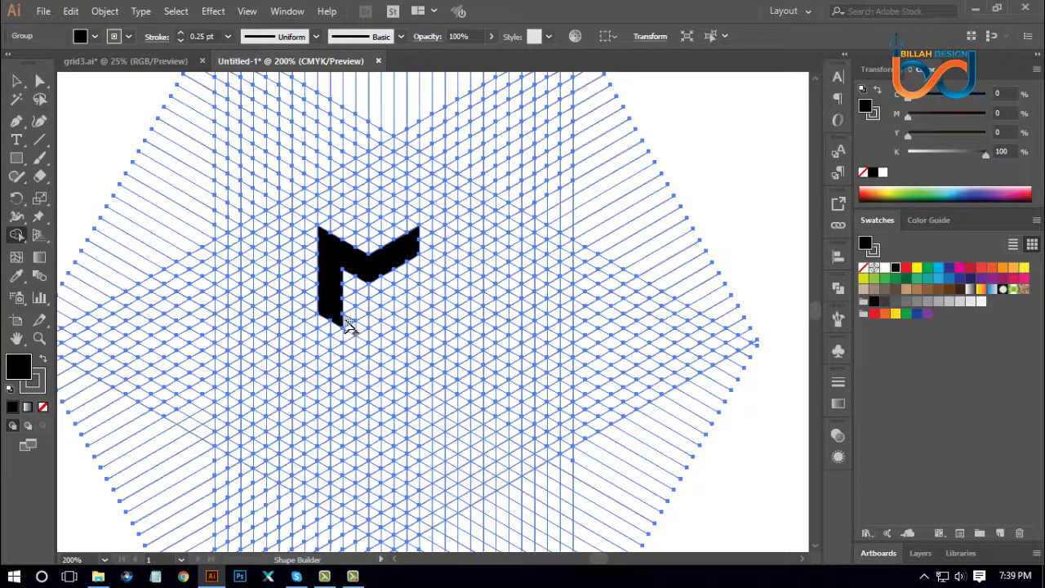
{"action": "left_click_drag", "start_coordinate": [365, 317], "coordinate": [441, 273]}
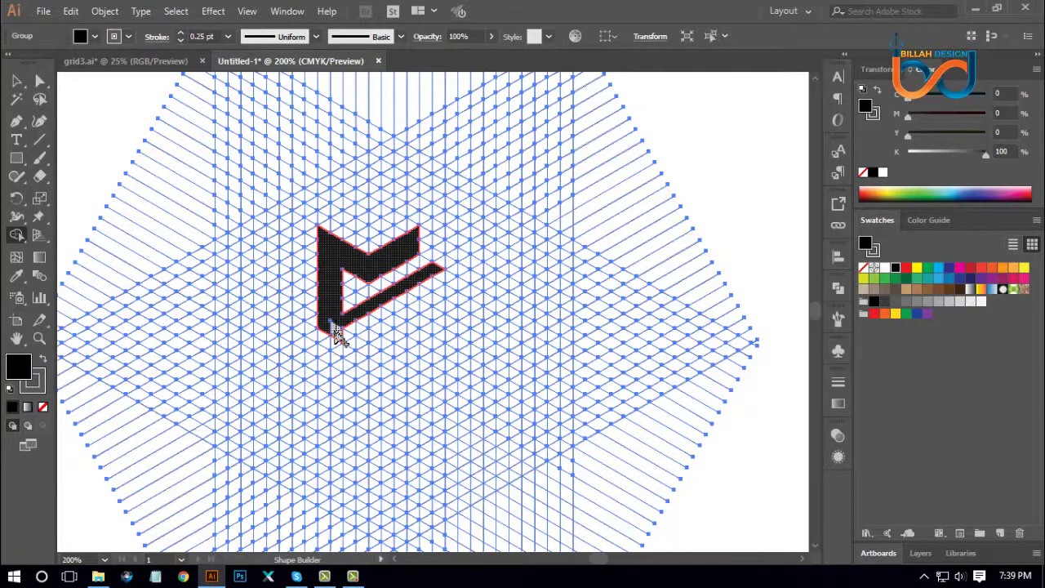
{"action": "mouse_move", "coordinate": [346, 342]}
{"action": "left_mouse_down"}
{"action": "mouse_move", "coordinate": [436, 295]}
{"action": "mouse_move", "coordinate": [436, 286]}
{"action": "left_mouse_up"}
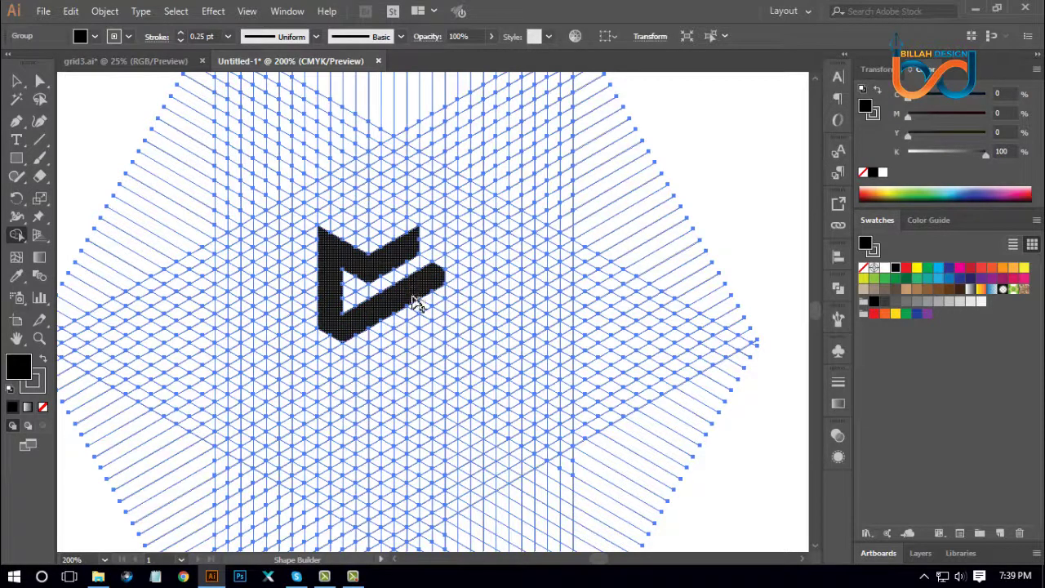
{"action": "left_click", "coordinate": [325, 350]}
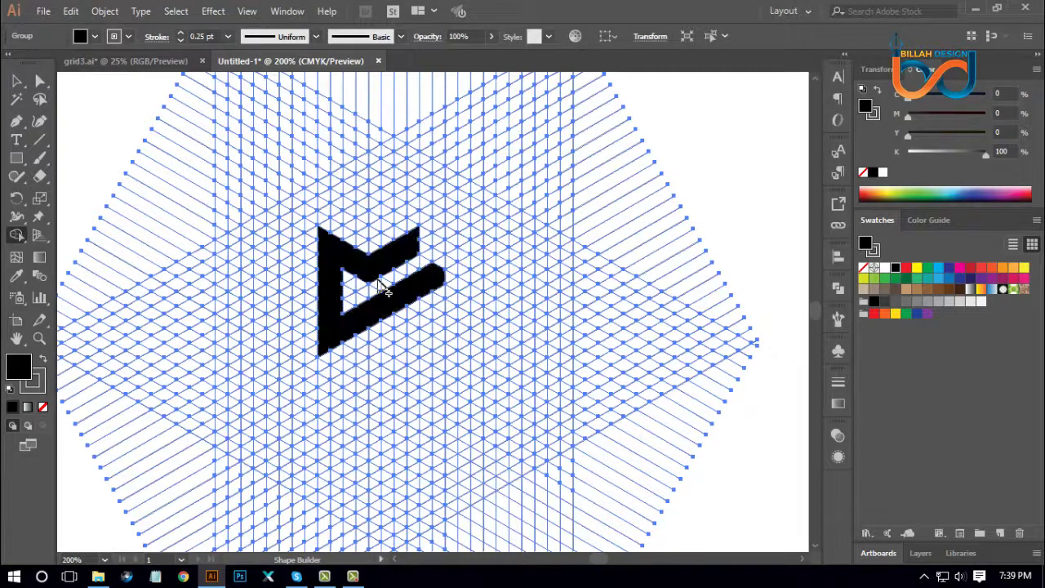
{"action": "mouse_move", "coordinate": [335, 245]}
{"action": "left_mouse_down"}
{"action": "mouse_move", "coordinate": [335, 300]}
{"action": "mouse_move", "coordinate": [351, 317]}
{"action": "mouse_move", "coordinate": [455, 280]}
{"action": "left_mouse_up"}
Extend the lower arm up-right into a pointed arrowhead and add a short black stub below it.
{"action": "left_click_drag", "start_coordinate": [435, 273], "coordinate": [490, 237]}
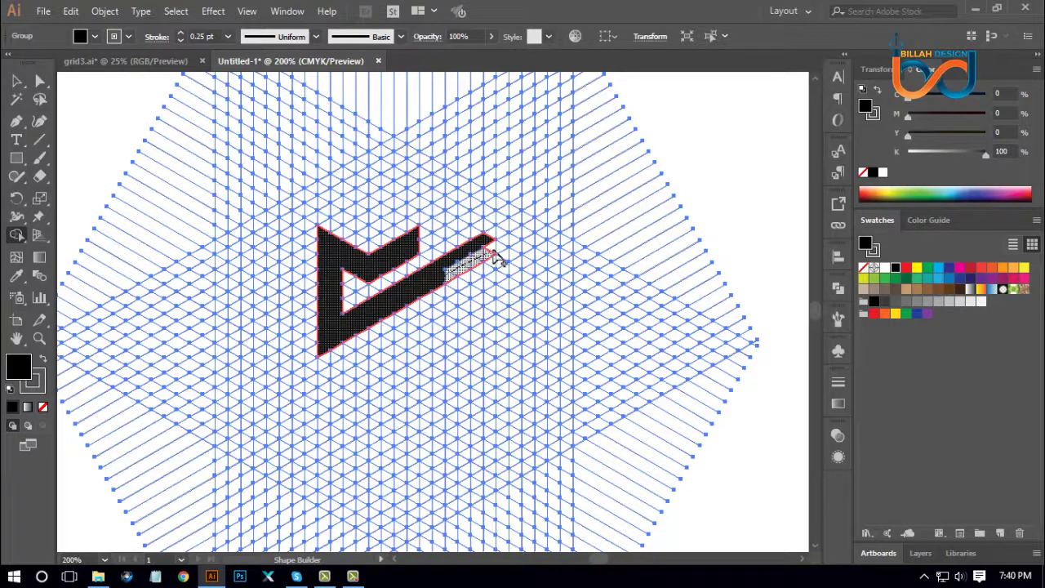
{"action": "left_click", "coordinate": [489, 250]}
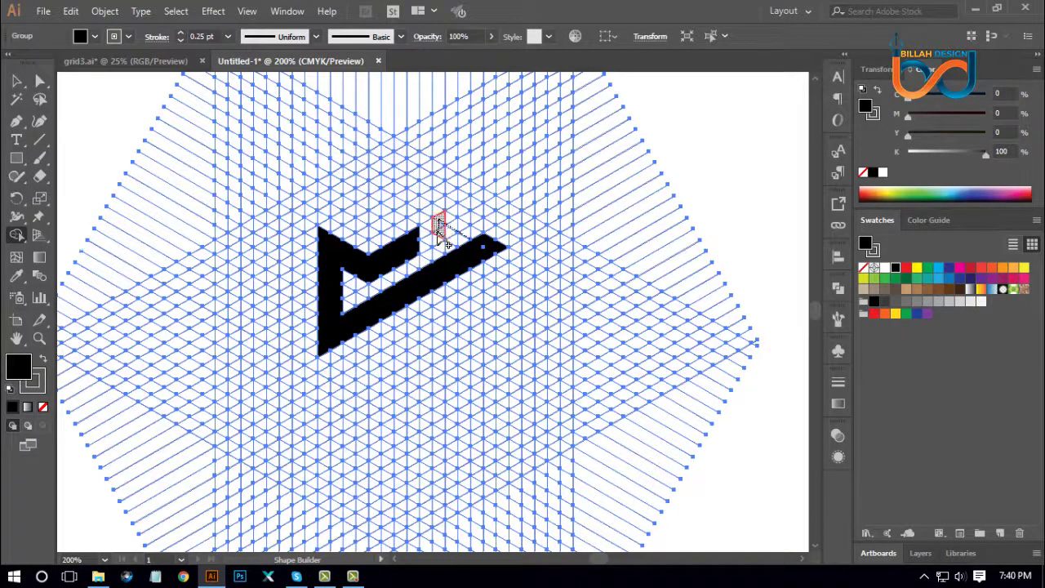
{"action": "left_click", "coordinate": [442, 225]}
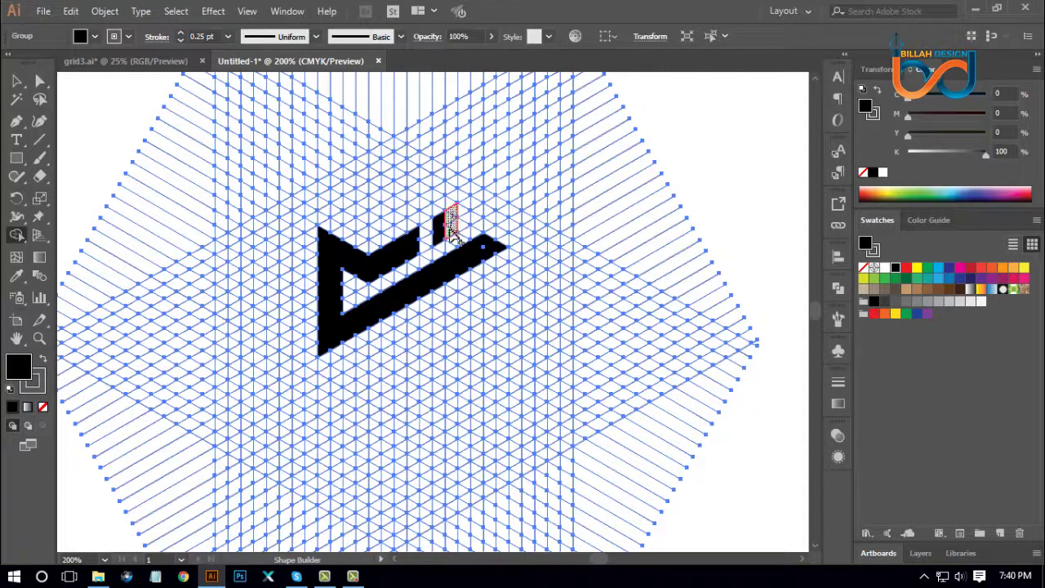
{"action": "left_click", "coordinate": [446, 229]}
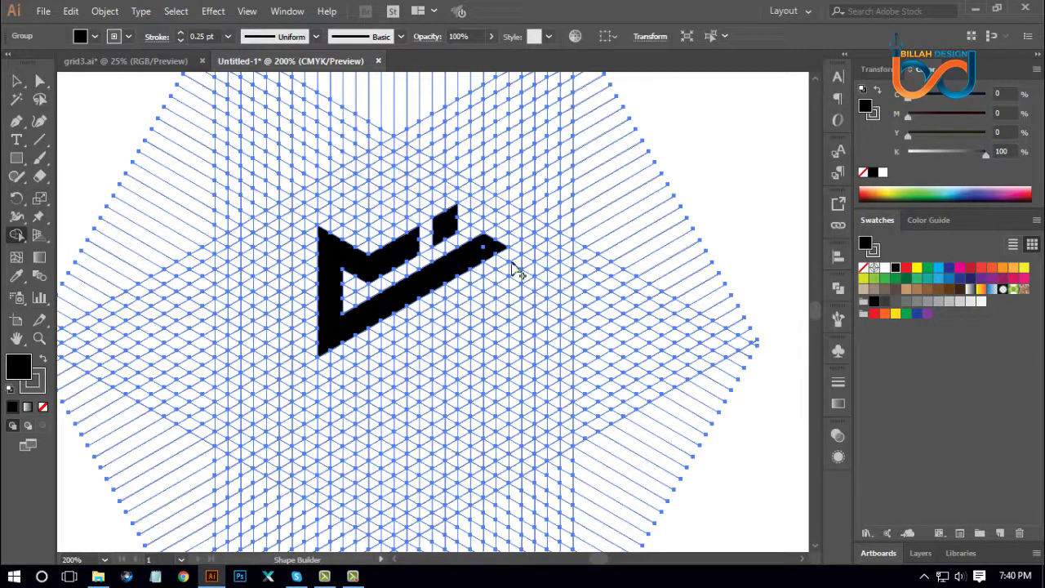
{"action": "left_click_drag", "start_coordinate": [461, 213], "coordinate": [514, 243]}
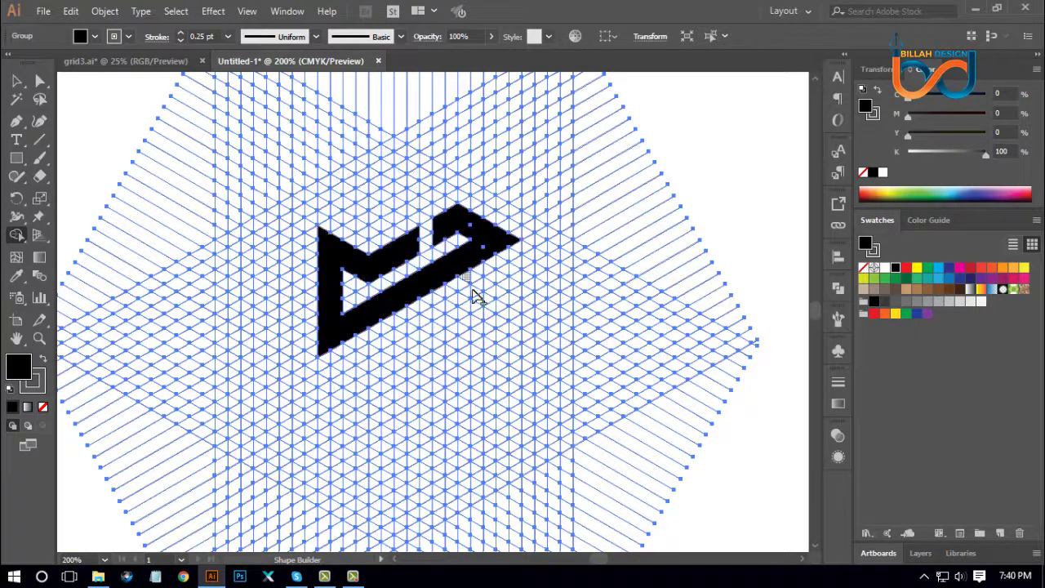
{"action": "scroll", "coordinate": [535, 349], "scroll_direction": "down", "scroll_amount": 1}
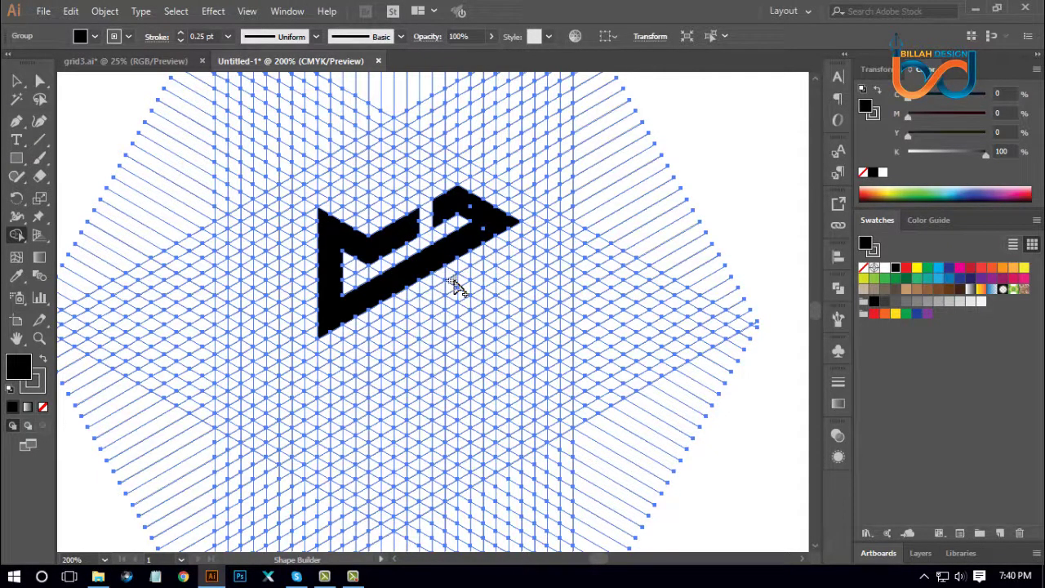
{"action": "mouse_move", "coordinate": [454, 284]}
{"action": "left_mouse_down"}
{"action": "mouse_move", "coordinate": [455, 298]}
{"action": "mouse_move", "coordinate": [439, 294]}
{"action": "mouse_move", "coordinate": [443, 305]}
{"action": "left_mouse_up"}
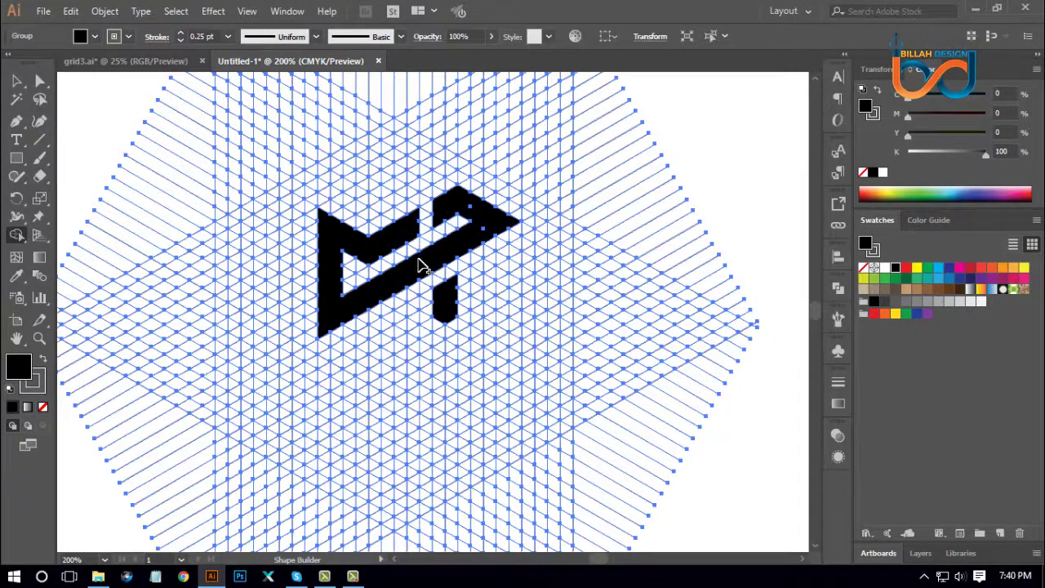
Fill the grid regions below the black shape, including the lower-right area.
{"action": "mouse_move", "coordinate": [414, 302]}
{"action": "left_mouse_down"}
{"action": "mouse_move", "coordinate": [414, 323]}
{"action": "mouse_move", "coordinate": [410, 303]}
{"action": "left_mouse_up"}
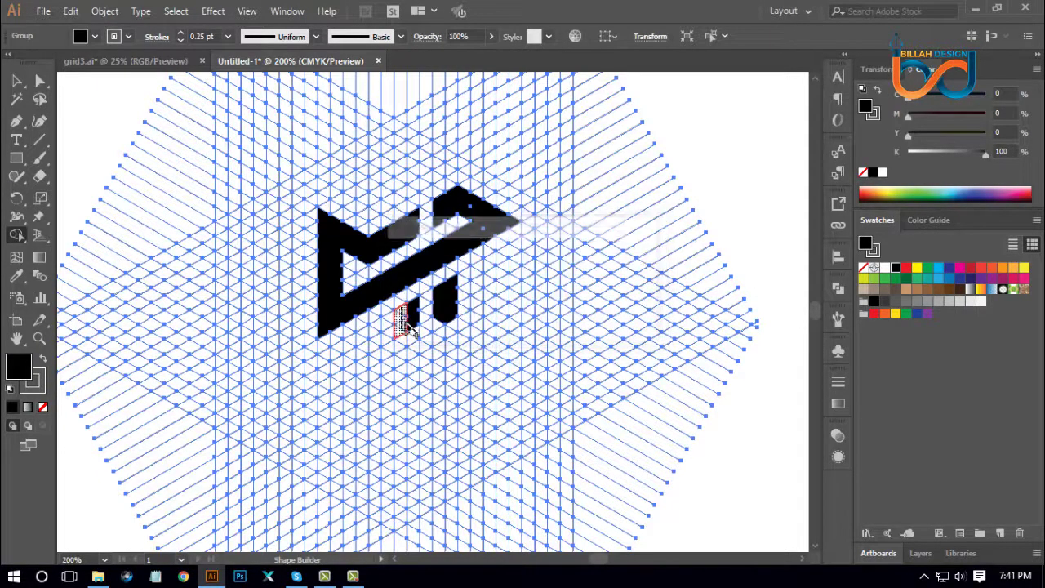
{"action": "left_click_drag", "start_coordinate": [407, 325], "coordinate": [419, 327]}
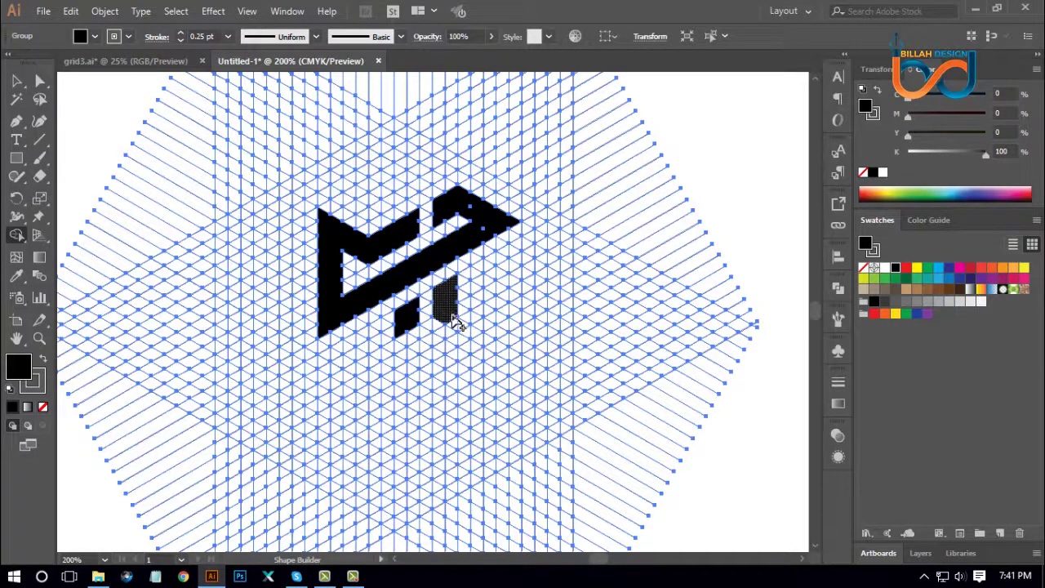
{"action": "left_click", "coordinate": [454, 316]}
{"action": "mouse_move", "coordinate": [455, 320]}
{"action": "left_mouse_down"}
{"action": "mouse_move", "coordinate": [441, 299]}
{"action": "mouse_move", "coordinate": [445, 311]}
{"action": "left_mouse_up"}
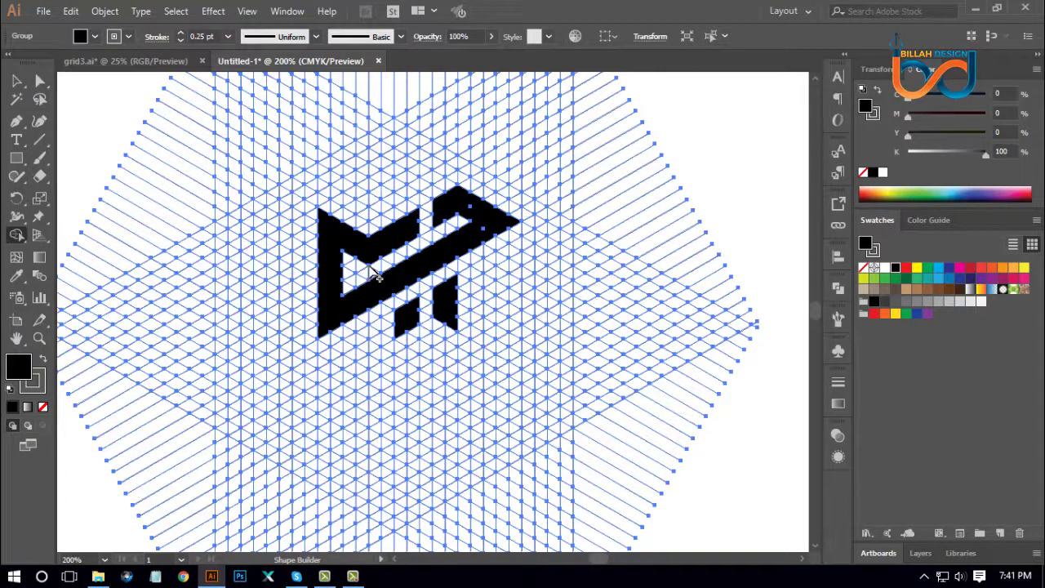
{"action": "left_click", "coordinate": [373, 296]}
Merge the diagonal strip, vertical bar and bottom diagonal to complete the W.
{"action": "left_click_drag", "start_coordinate": [372, 333], "coordinate": [459, 388]}
{"action": "left_click_drag", "start_coordinate": [447, 280], "coordinate": [458, 390]}
{"action": "mouse_move", "coordinate": [442, 328]}
{"action": "left_mouse_down"}
{"action": "mouse_move", "coordinate": [444, 374]}
{"action": "mouse_move", "coordinate": [381, 353]}
{"action": "mouse_move", "coordinate": [456, 402]}
{"action": "left_mouse_up"}
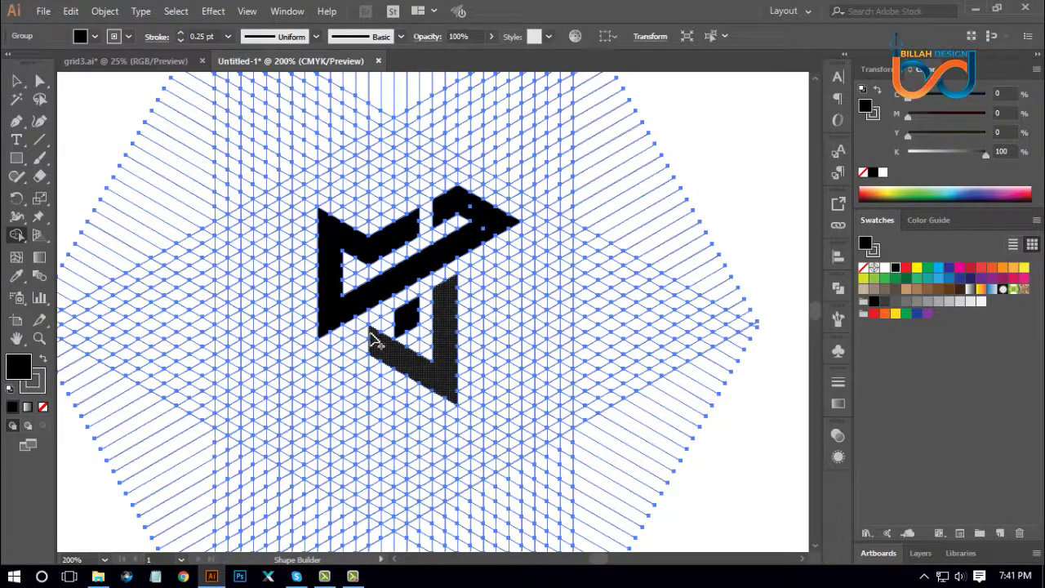
{"action": "mouse_move", "coordinate": [371, 343]}
{"action": "left_mouse_down"}
{"action": "mouse_move", "coordinate": [293, 379]}
{"action": "mouse_move", "coordinate": [300, 202]}
{"action": "mouse_move", "coordinate": [281, 190]}
{"action": "mouse_move", "coordinate": [291, 394]}
{"action": "left_mouse_up"}
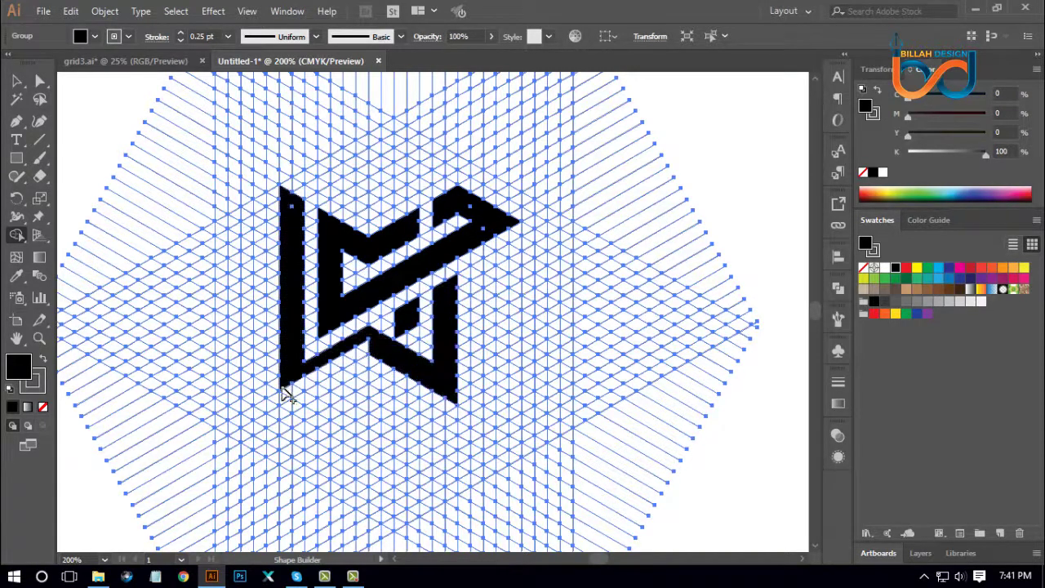
{"action": "left_click", "coordinate": [288, 390]}
{"action": "left_click_drag", "start_coordinate": [285, 398], "coordinate": [376, 350]}
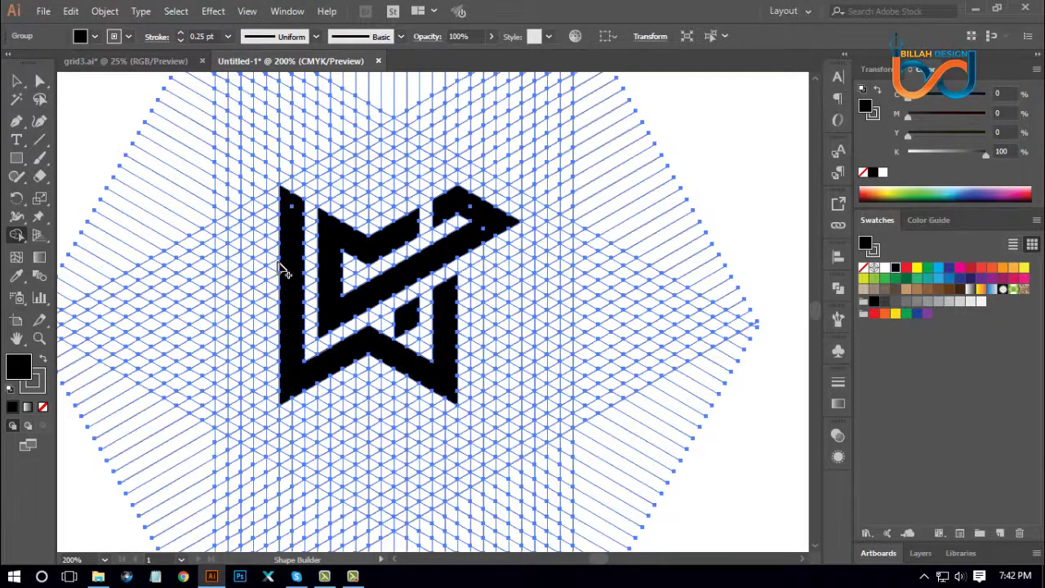
Cut the logo's compound path and small parallelogram out of the isometric grid.
{"action": "left_click", "coordinate": [41, 80]}
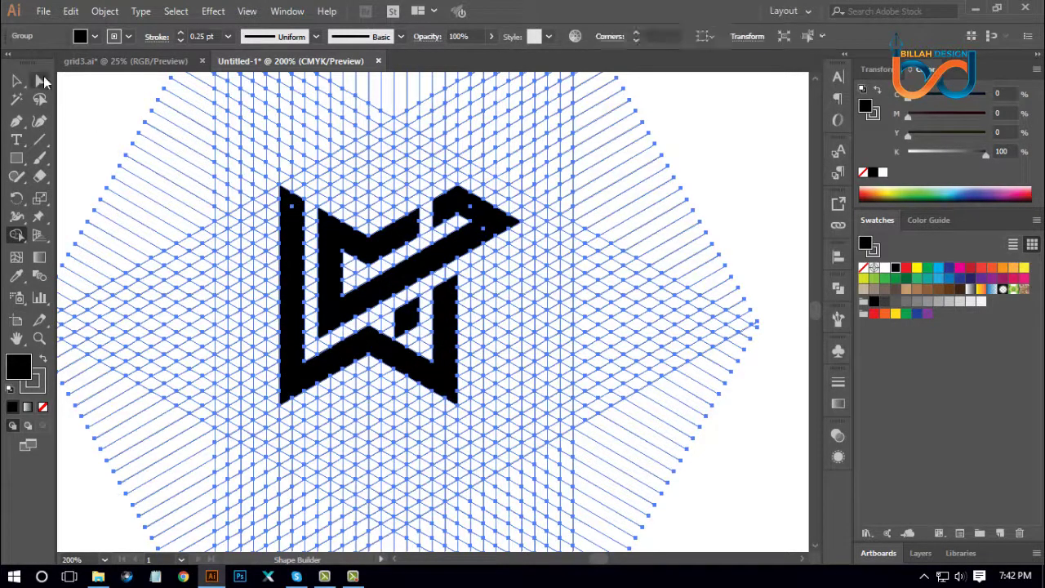
{"action": "left_click", "coordinate": [128, 119]}
{"action": "left_click", "coordinate": [418, 279]}
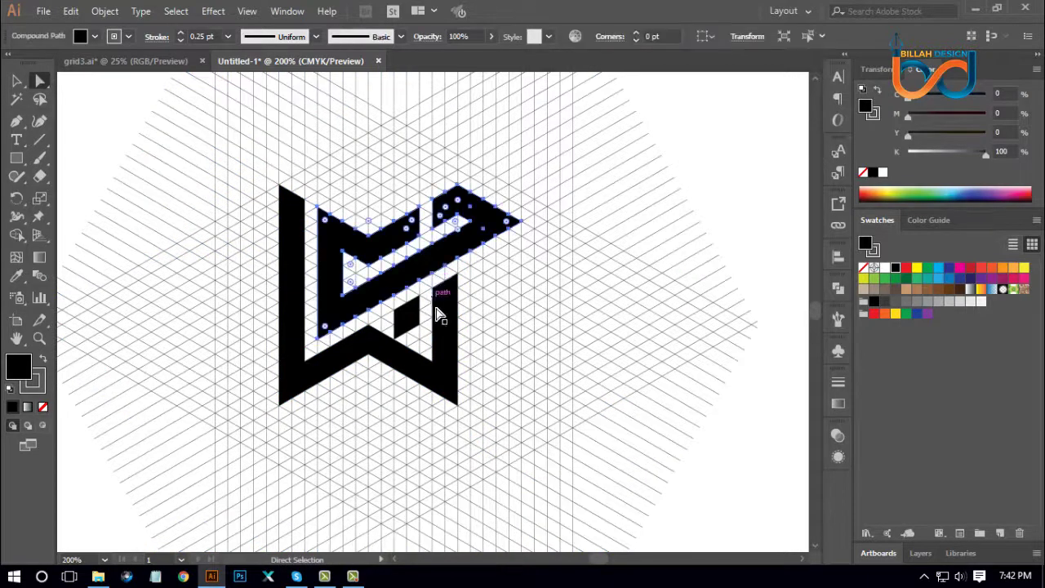
{"action": "left_click", "coordinate": [412, 321], "text": "shift"}
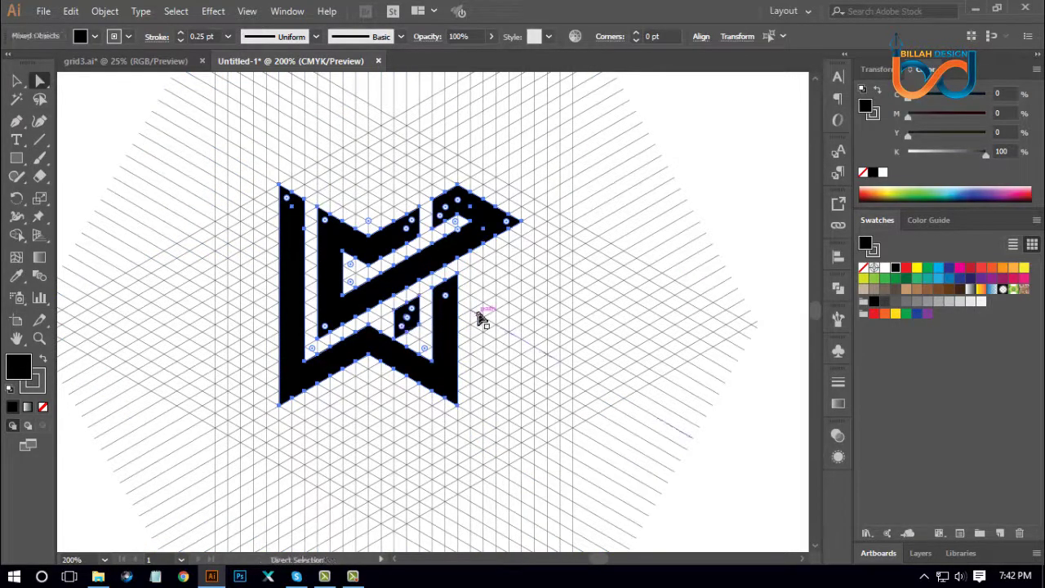
{"action": "key", "text": "Delete"}
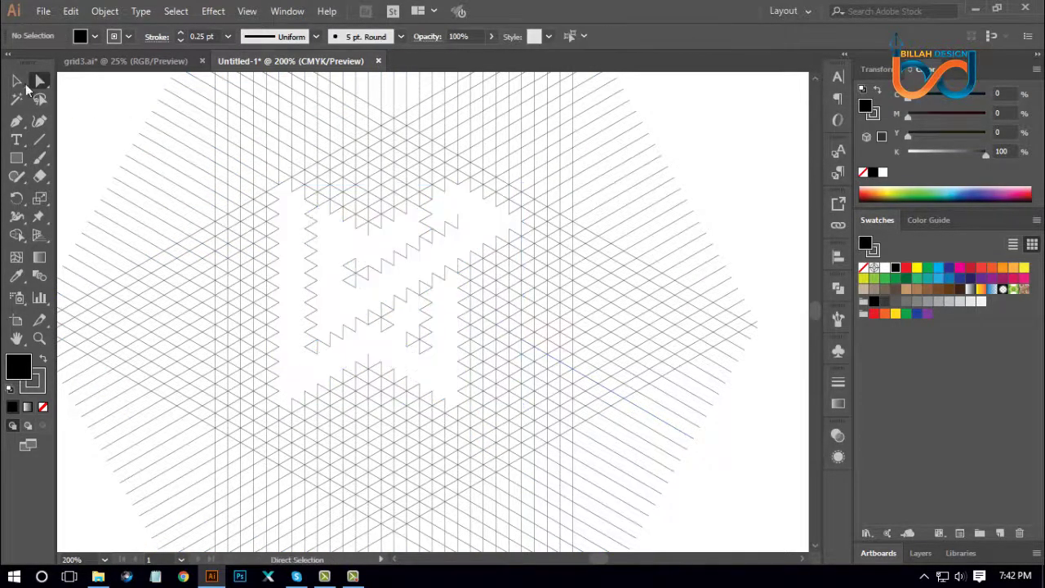
Delete all remaining grid lines and paste the logo back in place.
{"action": "left_click_drag", "start_coordinate": [121, 92], "coordinate": [729, 525]}
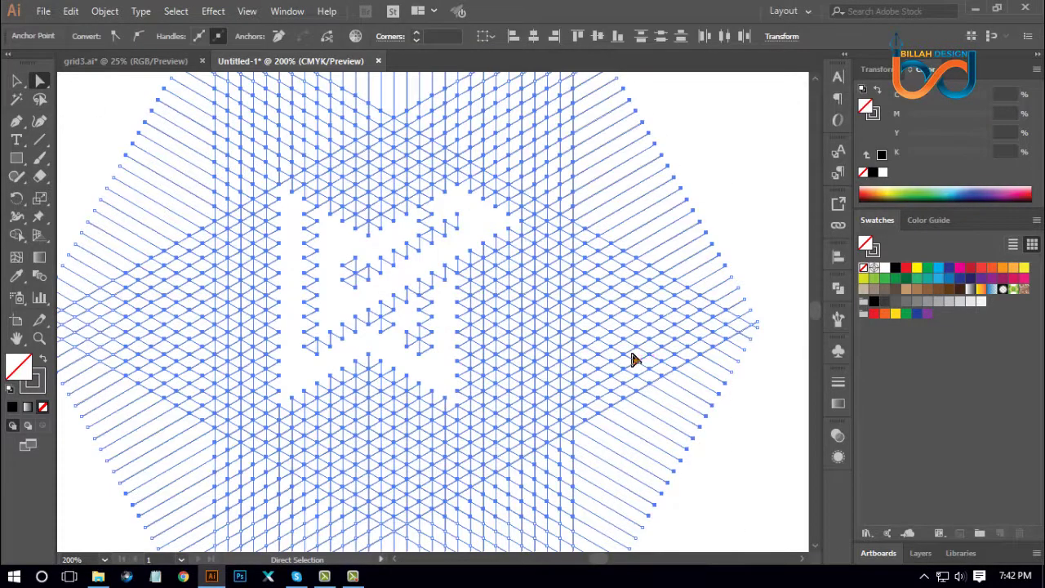
{"action": "key", "text": "Delete"}
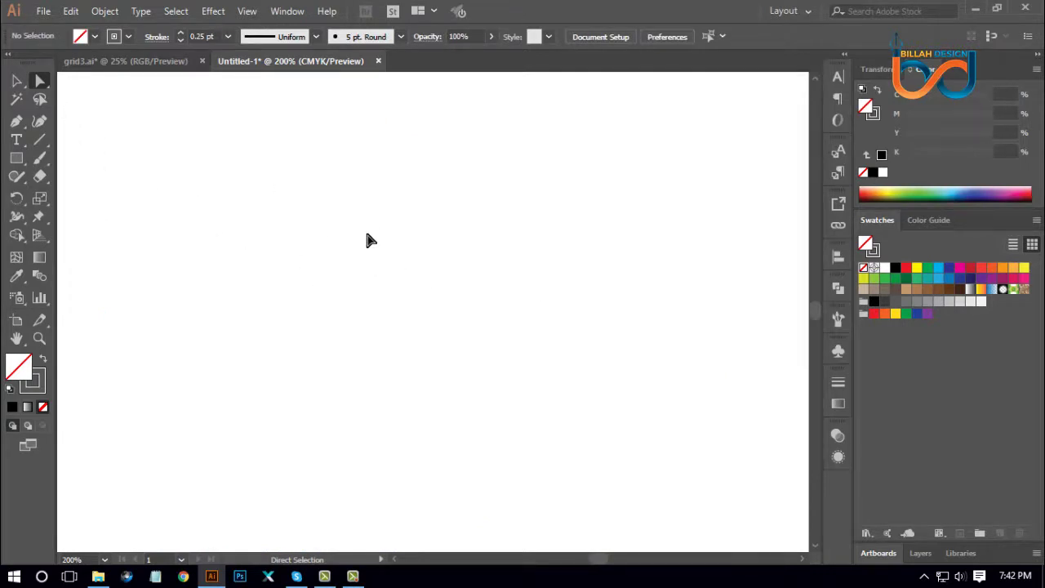
{"action": "key", "text": "space"}
{"action": "left_click_drag", "start_coordinate": [551, 343], "coordinate": [541, 378]}
{"action": "key", "text": "ctrl+v"}
{"action": "key", "text": "a"}
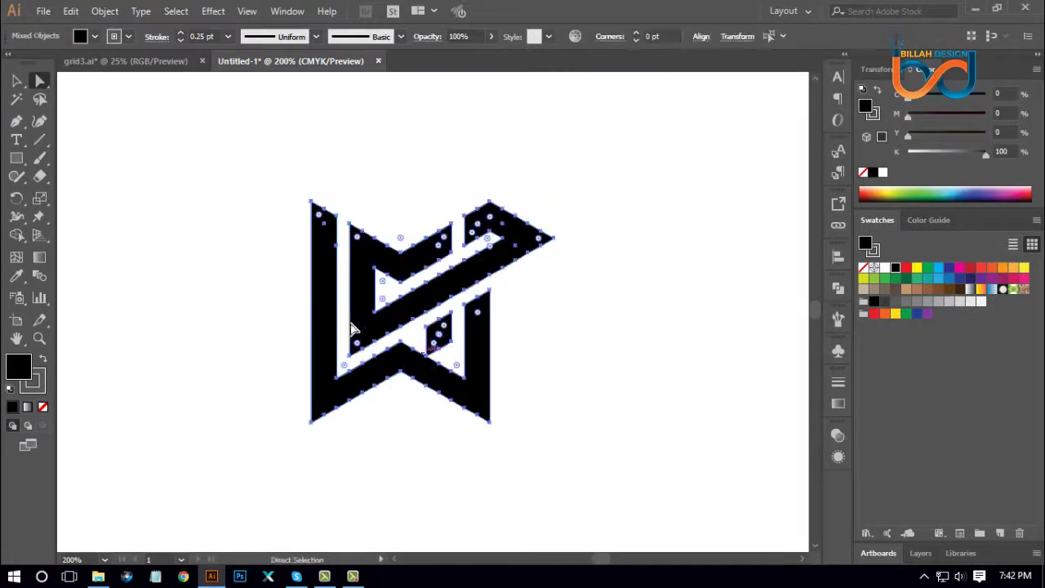
Deselect the logo and re-centre it in the view.
{"action": "left_click", "coordinate": [16, 80]}
{"action": "left_click", "coordinate": [191, 258]}
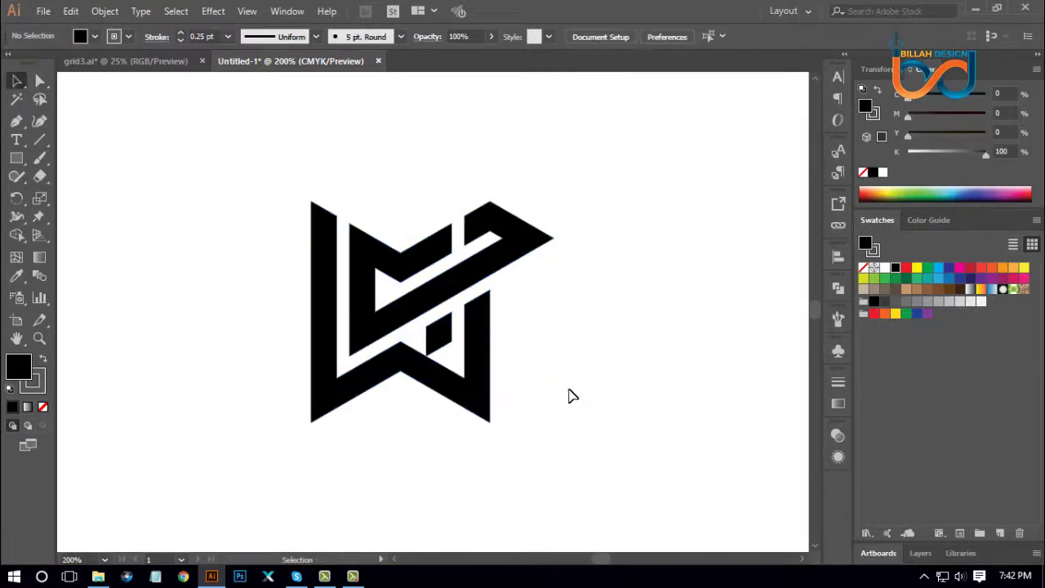
{"action": "key", "text": "space"}
{"action": "left_click_drag", "start_coordinate": [568, 353], "coordinate": [572, 351]}
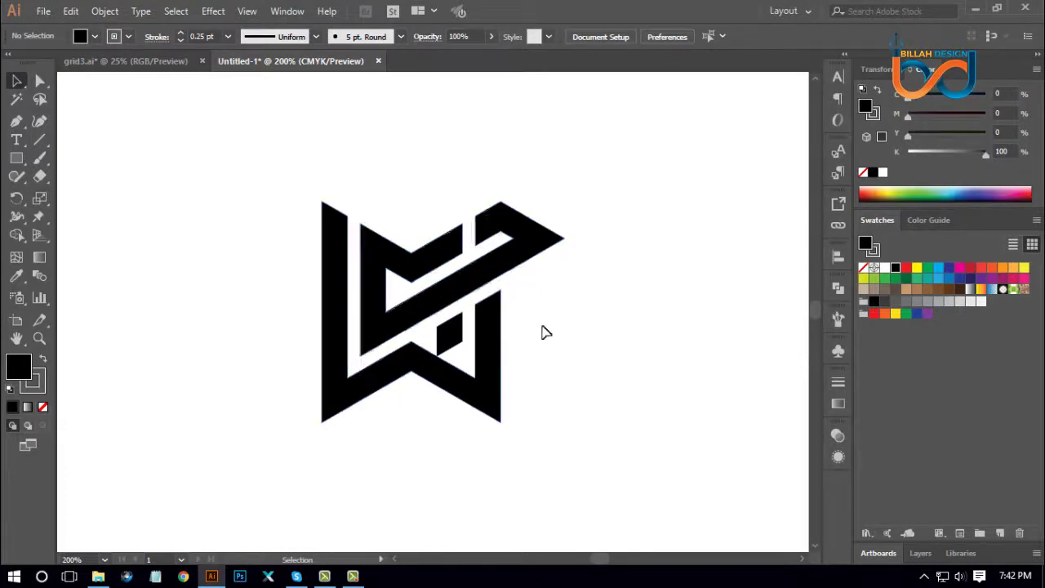
Group the arrowed W logo's paths and set its stroke to None.
{"action": "left_click_drag", "start_coordinate": [236, 149], "coordinate": [565, 445]}
{"action": "key", "text": "a"}
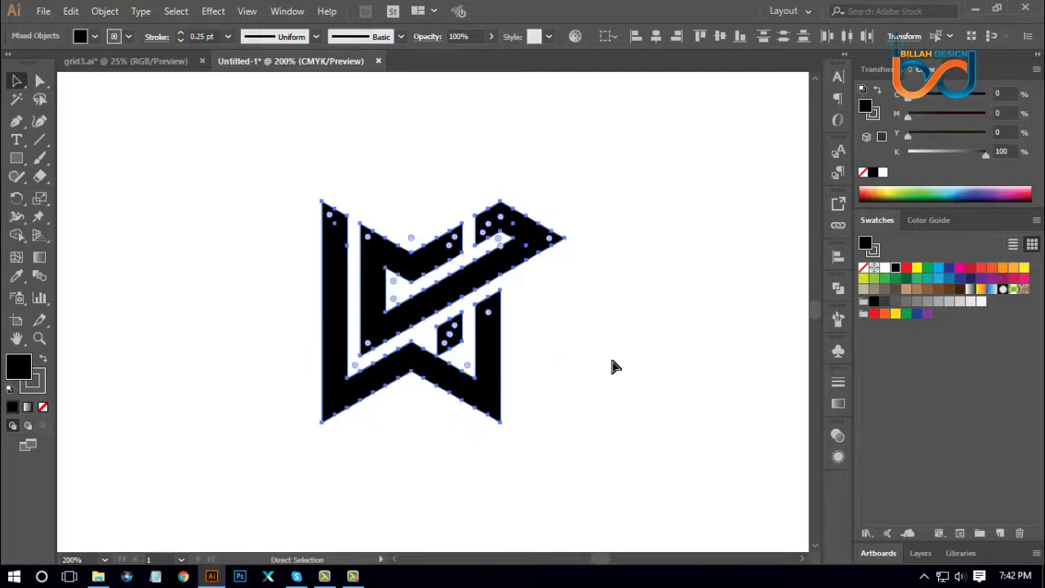
{"action": "key", "text": "ctrl+g"}
{"action": "key", "text": "v"}
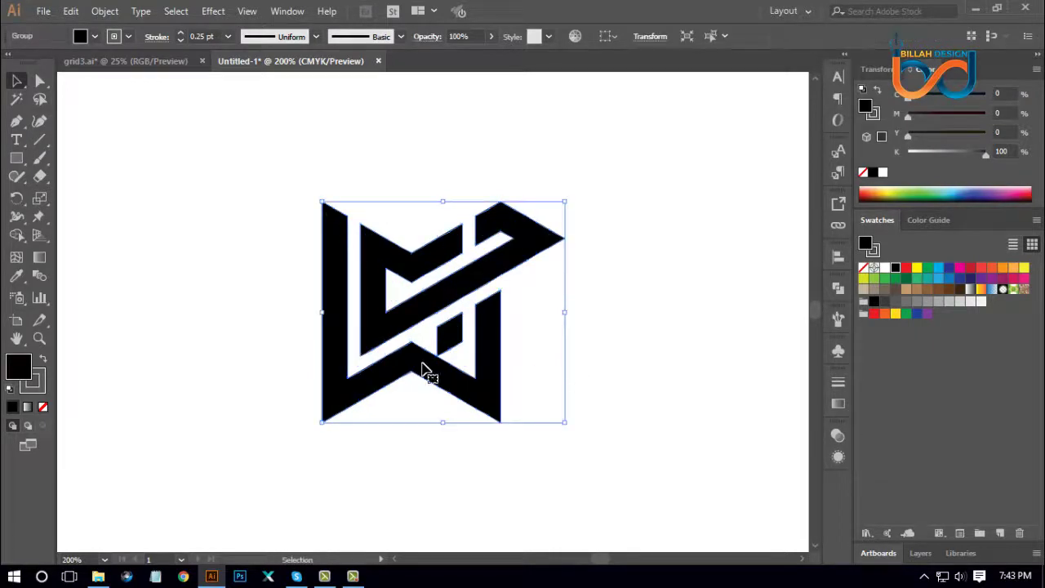
{"action": "left_click", "coordinate": [42, 407]}
{"action": "left_click", "coordinate": [550, 484]}
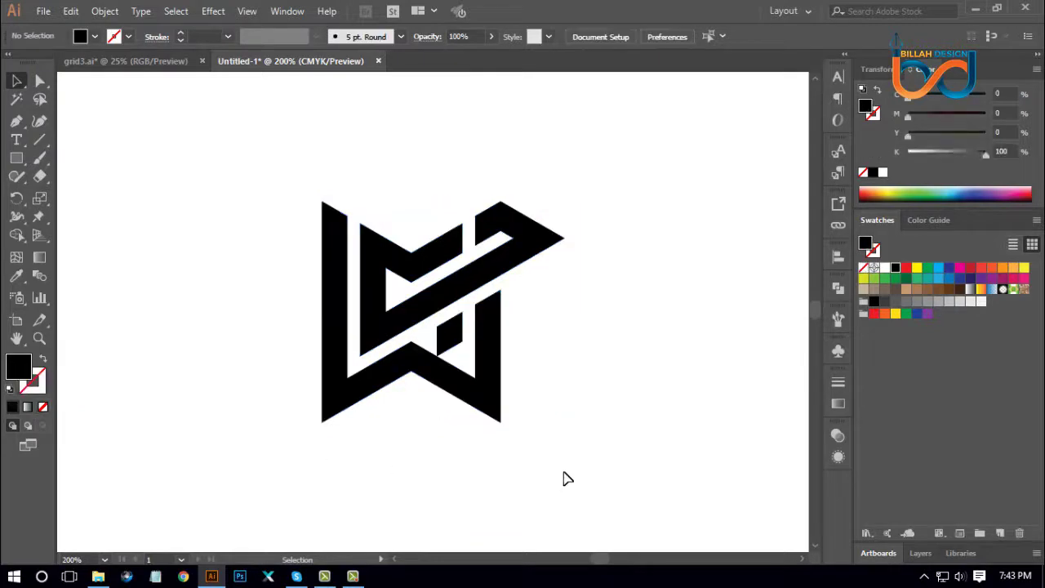
Move the small logo aside and enlarge the black square to fill the artboard.
{"action": "key", "text": "ctrl+minus"}
{"action": "key", "text": "ctrl+minus"}
{"action": "key", "text": "ctrl+minus"}
{"action": "key", "text": "ctrl+minus"}
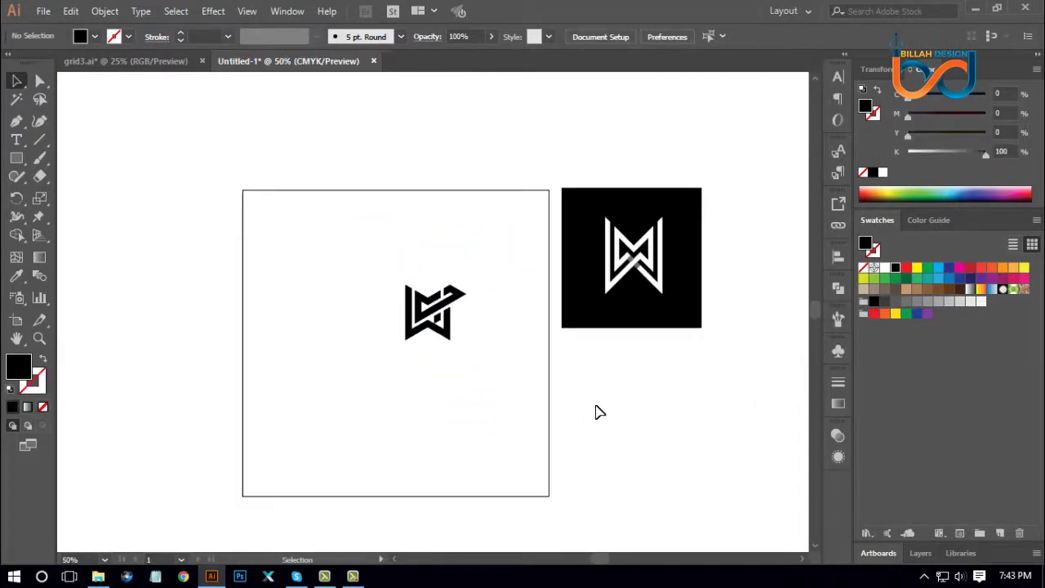
{"action": "left_click_drag", "start_coordinate": [460, 301], "coordinate": [664, 386]}
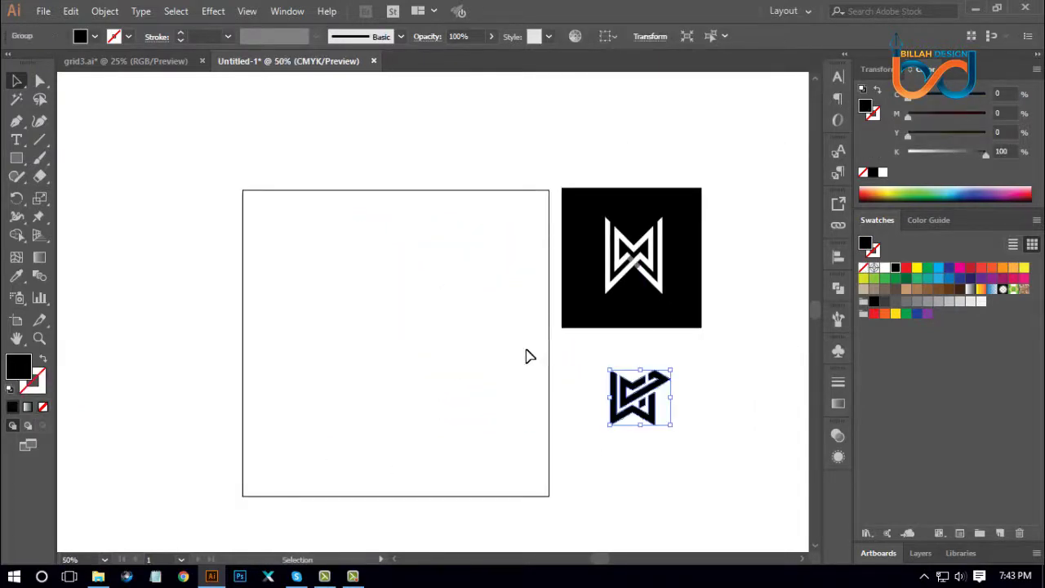
{"action": "left_click", "coordinate": [535, 347]}
{"action": "left_click_drag", "start_coordinate": [536, 161], "coordinate": [365, 295]}
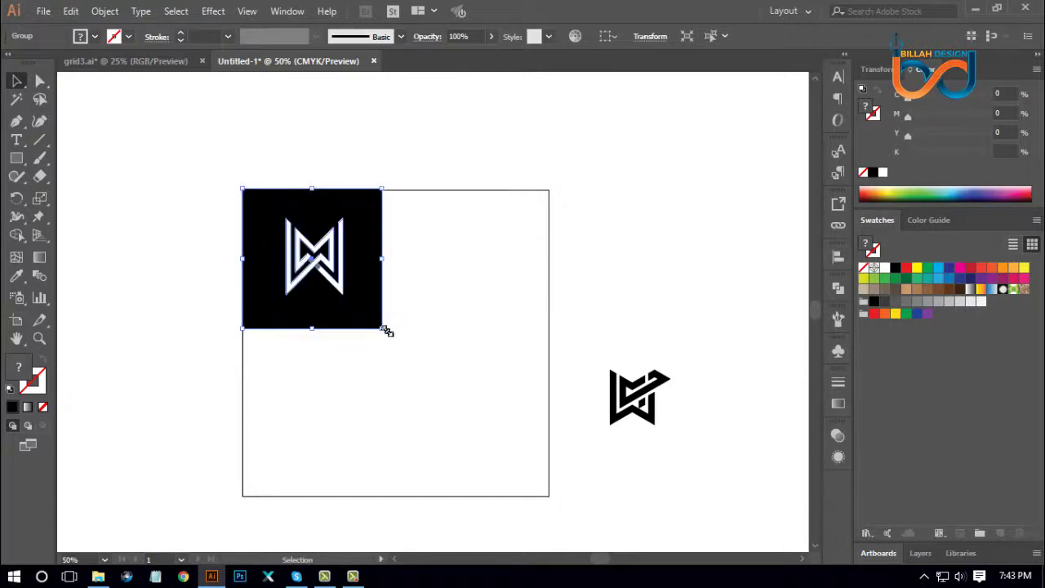
{"action": "left_click_drag", "start_coordinate": [390, 337], "coordinate": [571, 498]}
Ungroup the square from its white W, then shrink the W and raise it.
{"action": "left_click", "coordinate": [410, 366]}
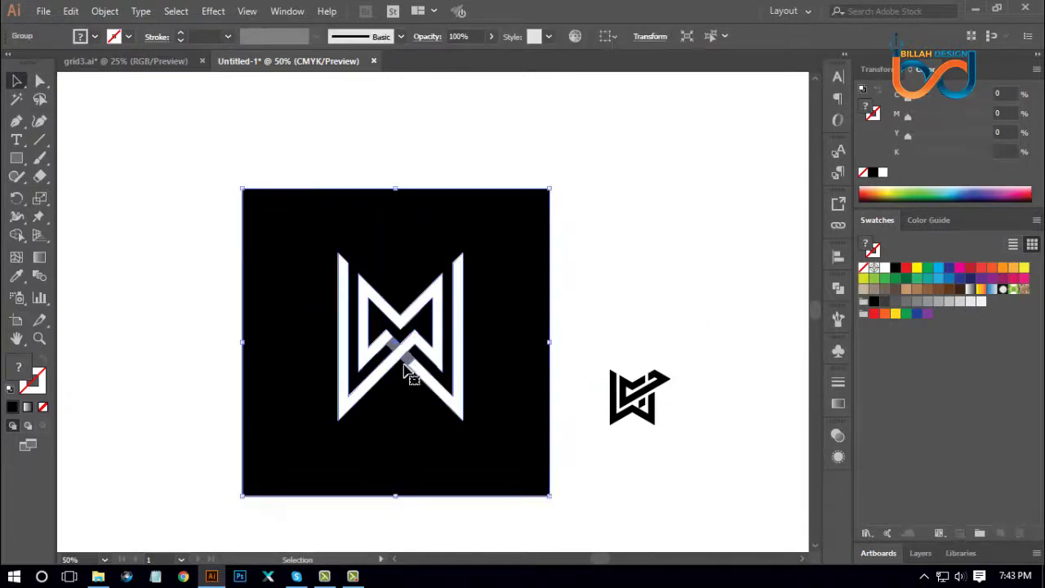
{"action": "left_click", "coordinate": [443, 362], "text": "shift"}
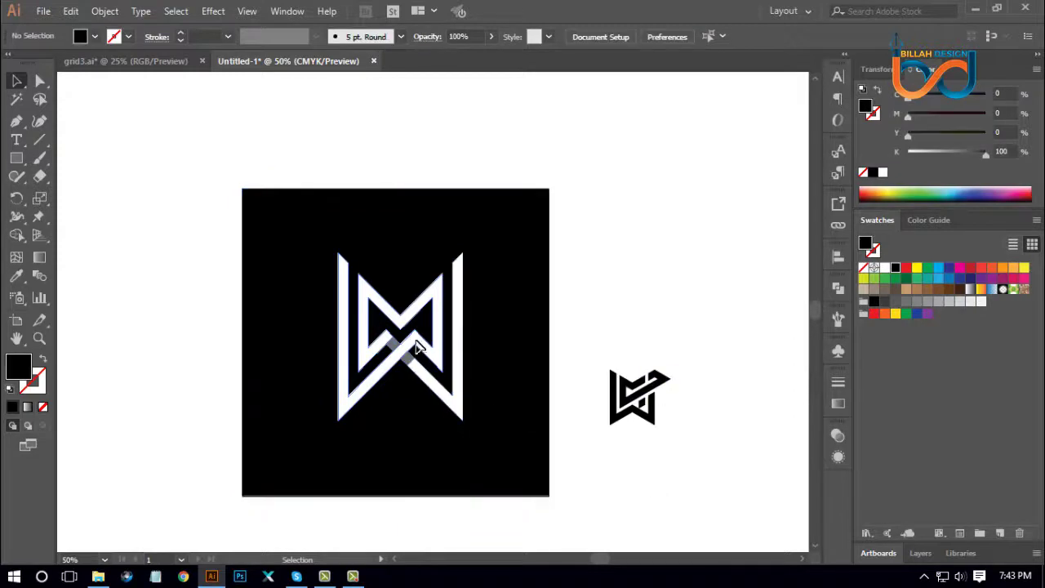
{"action": "left_click", "coordinate": [416, 347]}
{"action": "right_click", "coordinate": [417, 347]}
{"action": "left_click", "coordinate": [448, 229]}
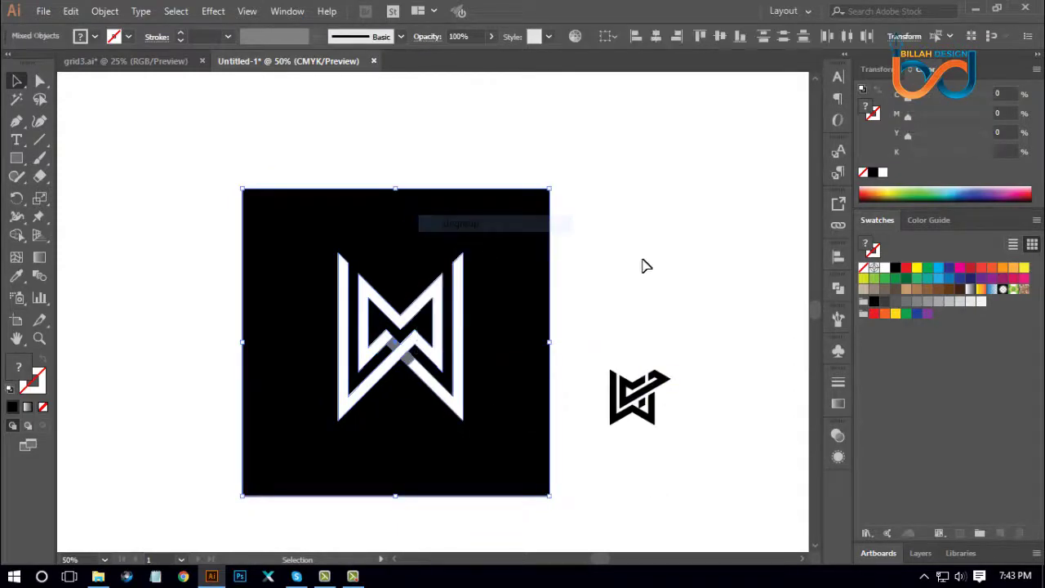
{"action": "left_click", "coordinate": [644, 264]}
{"action": "left_click", "coordinate": [429, 359]}
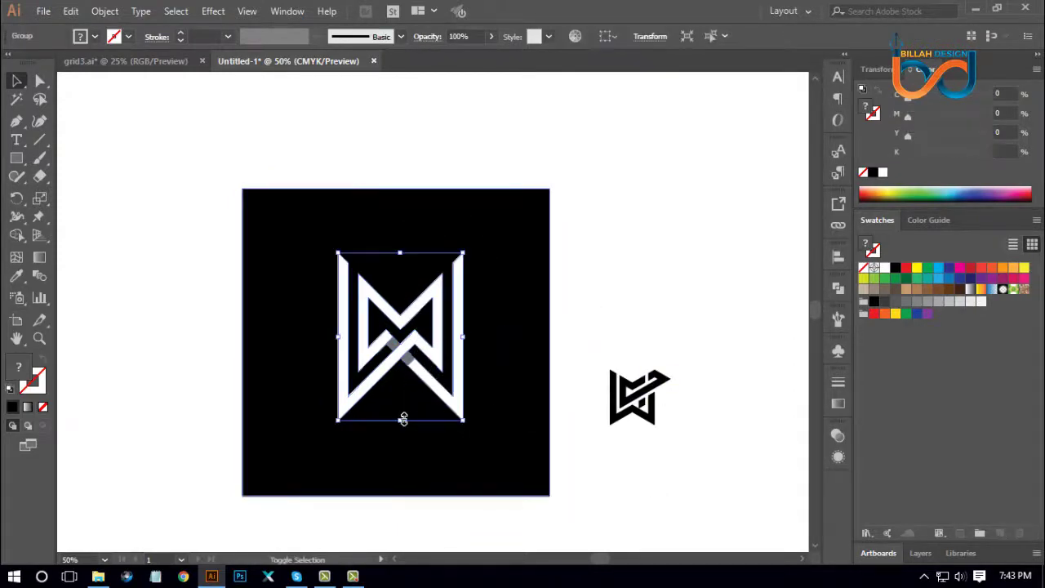
{"action": "left_click_drag", "start_coordinate": [402, 414], "coordinate": [400, 384]}
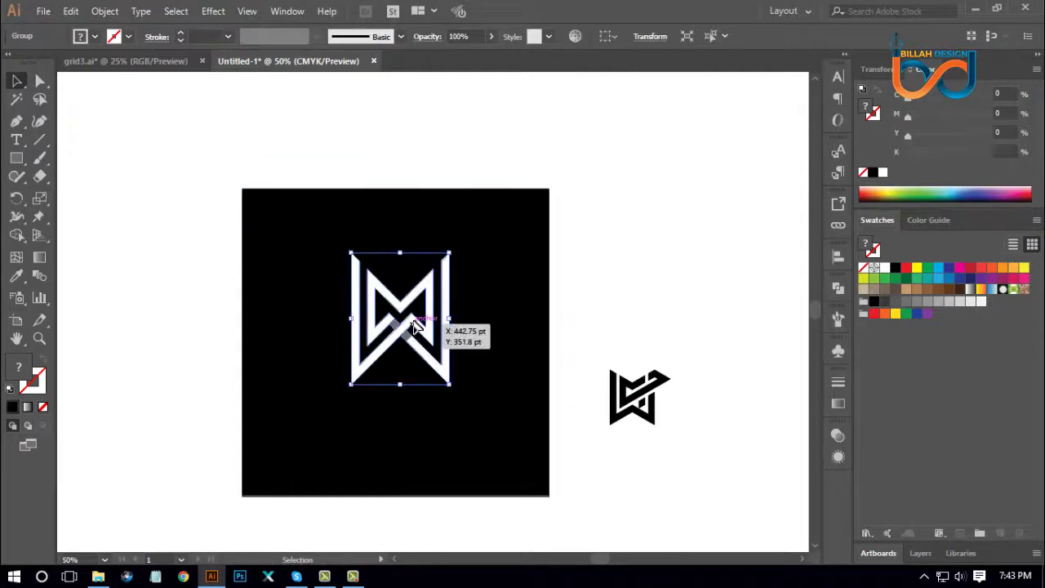
{"action": "left_click_drag", "start_coordinate": [441, 337], "coordinate": [445, 311]}
Fill the arrowed W logo white and move it onto the black square.
{"action": "left_click", "coordinate": [660, 413]}
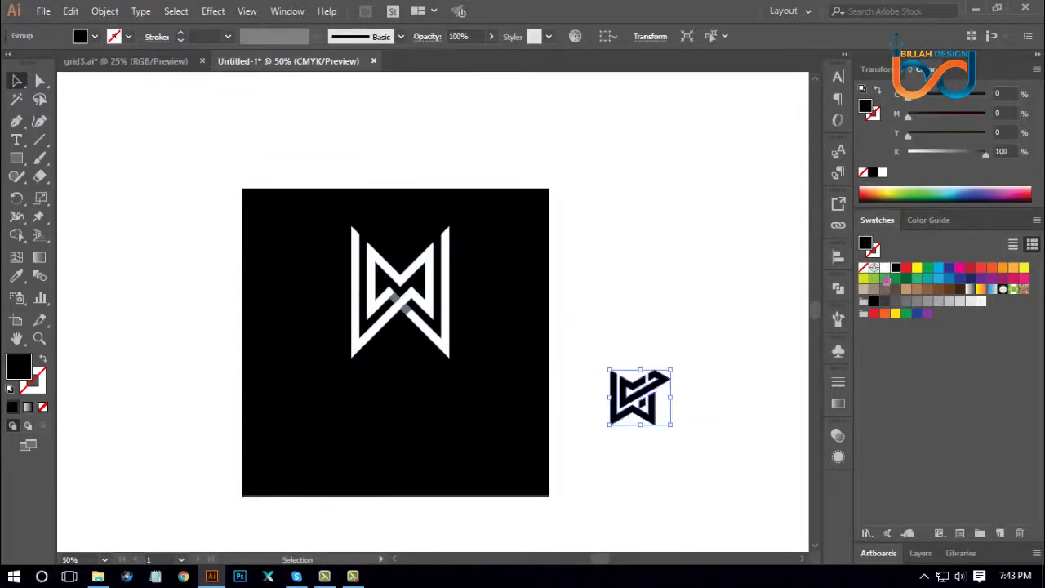
{"action": "left_click", "coordinate": [884, 269]}
{"action": "left_click_drag", "start_coordinate": [647, 406], "coordinate": [469, 421]}
Scale up the white arrowed W and nudge the interlaced W slightly upward.
{"action": "left_click", "coordinate": [630, 439]}
{"action": "key", "text": "ctrl+equal"}
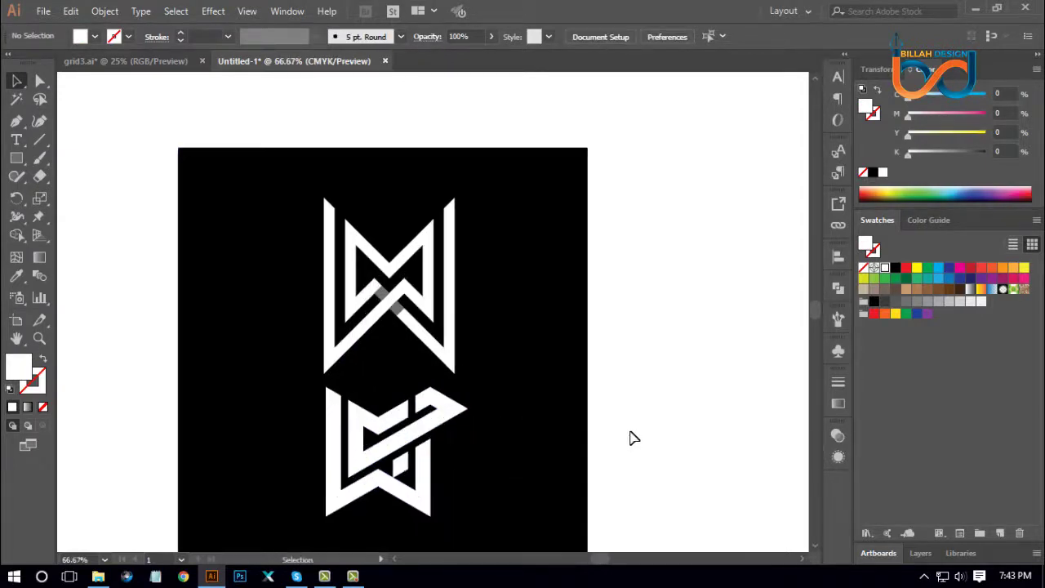
{"action": "left_click_drag", "start_coordinate": [652, 395], "coordinate": [625, 357]}
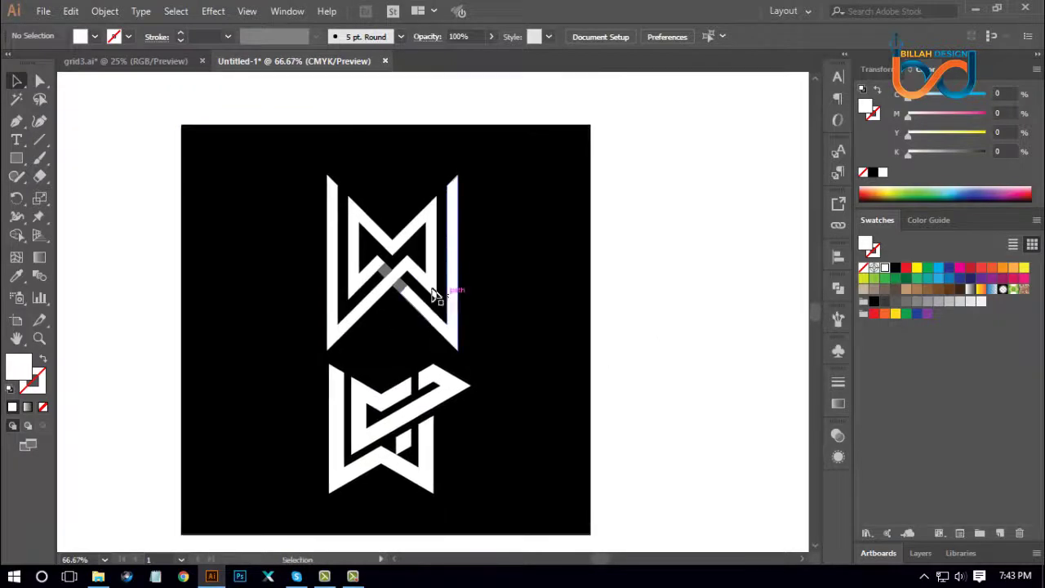
{"action": "mouse_move", "coordinate": [430, 282]}
{"action": "left_mouse_down"}
{"action": "mouse_move", "coordinate": [455, 276]}
{"action": "mouse_move", "coordinate": [430, 276]}
{"action": "left_mouse_up"}
{"action": "left_click", "coordinate": [648, 417]}
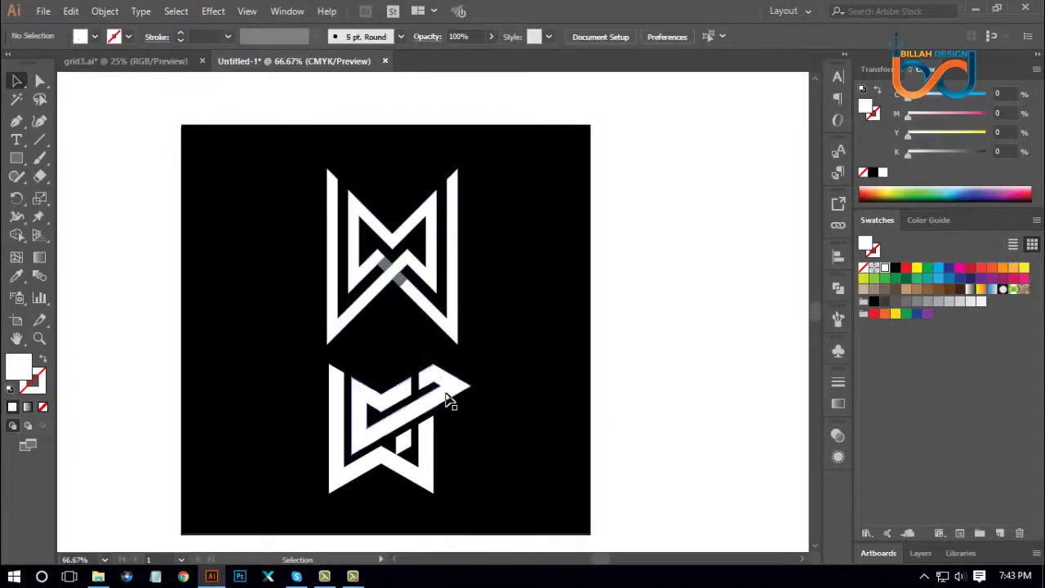
Put the arrowed W on the left and interlaced W on the right, matching sizes.
{"action": "left_click_drag", "start_coordinate": [431, 371], "coordinate": [277, 250]}
{"action": "left_click_drag", "start_coordinate": [396, 271], "coordinate": [455, 335]}
{"action": "left_click", "coordinate": [661, 400]}
{"action": "left_click_drag", "start_coordinate": [275, 288], "coordinate": [331, 303]}
{"action": "left_click_drag", "start_coordinate": [302, 258], "coordinate": [301, 243]}
{"action": "left_click", "coordinate": [630, 367]}
{"action": "left_click_drag", "start_coordinate": [485, 329], "coordinate": [500, 331]}
{"action": "left_click", "coordinate": [654, 392]}
{"action": "left_click_drag", "start_coordinate": [610, 339], "coordinate": [637, 329]}
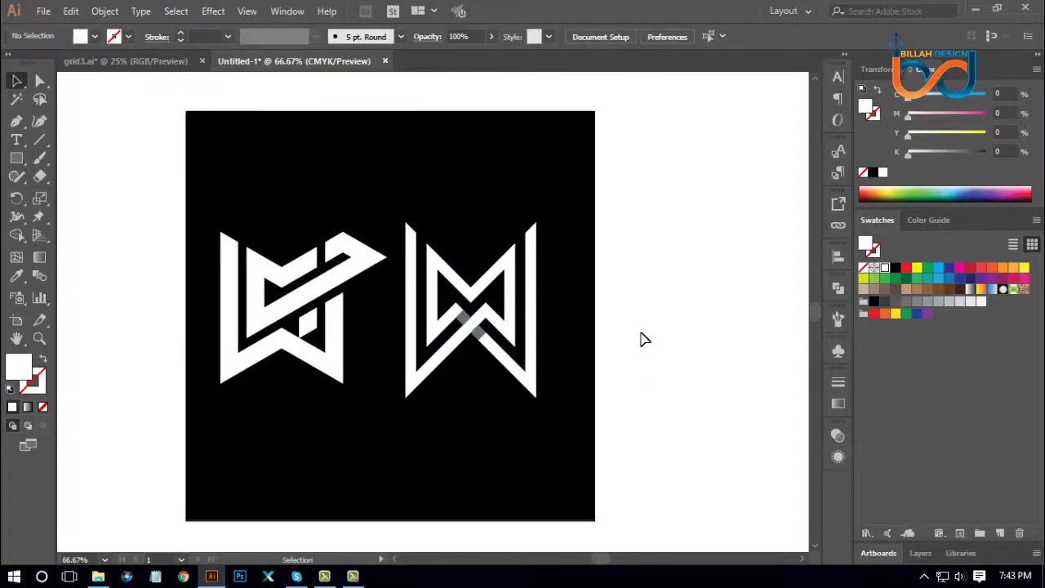